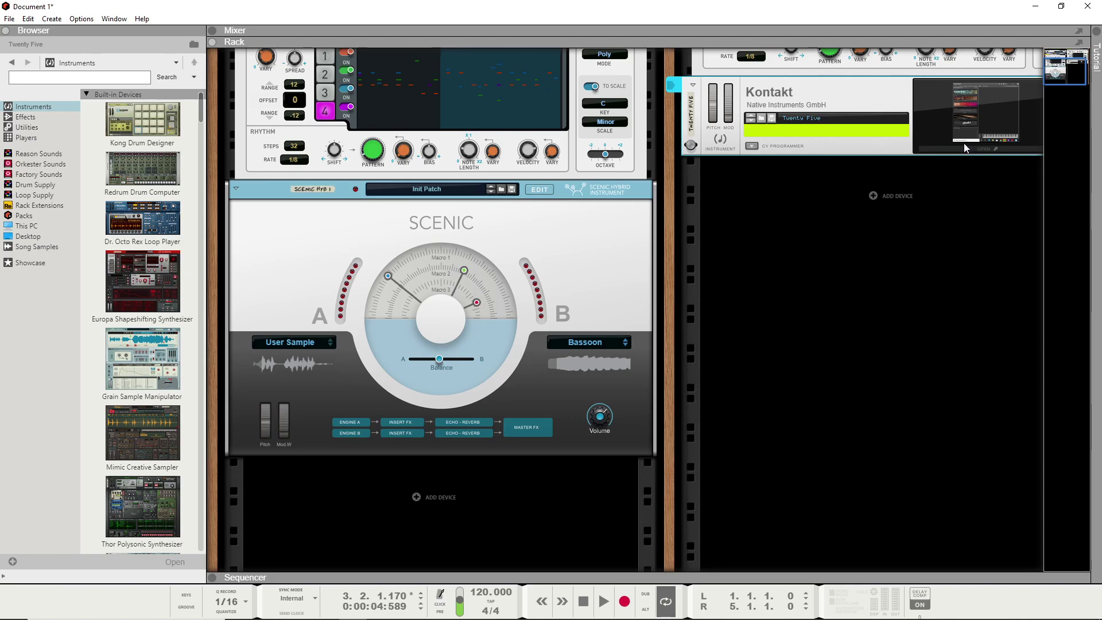
Step: Open Kontakt's Twenty Five instrument window, move it aside, and bring the Reason rack forward
left_click(976, 148)
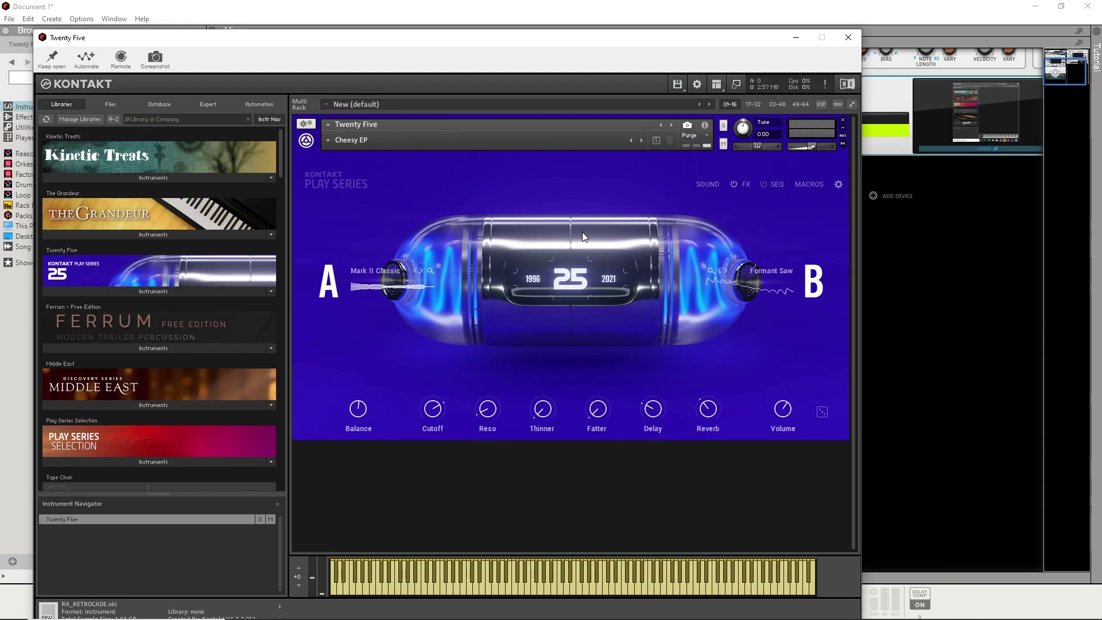
left_click_drag(573, 43, 672, 27)
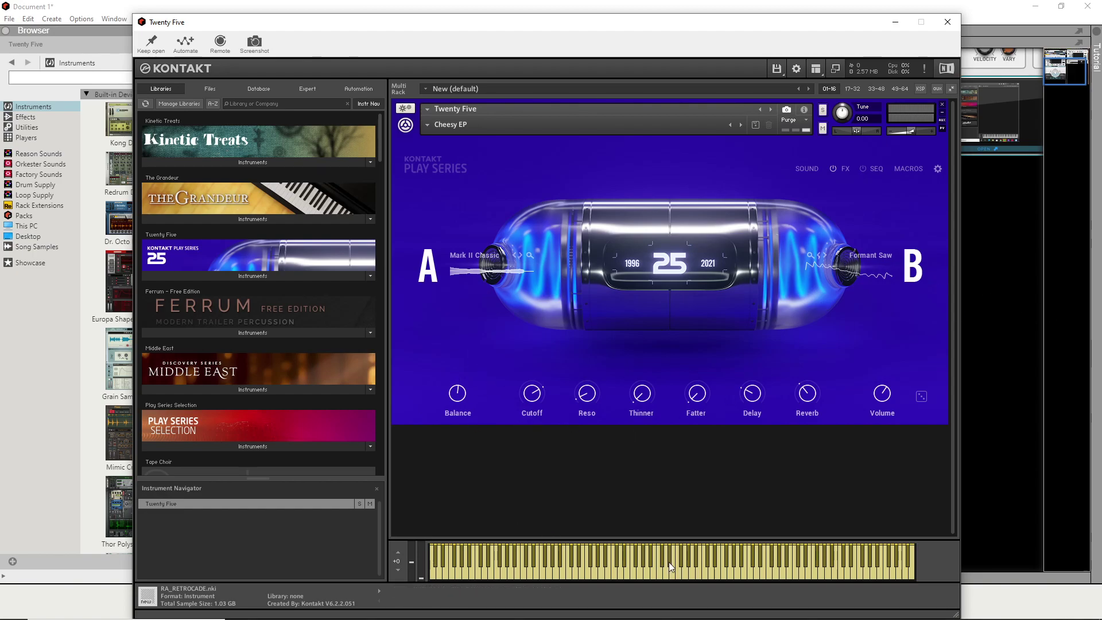
left_click_drag(517, 21, 400, 191)
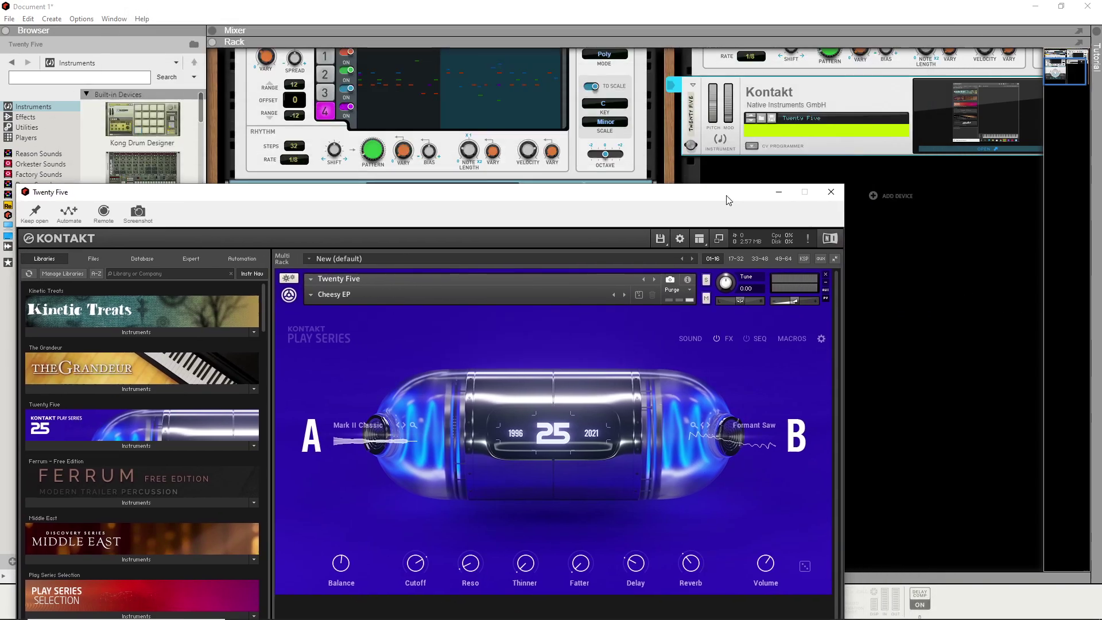
scroll(855, 131, "up", 3)
scroll(855, 131, "up", 3)
left_click(873, 123)
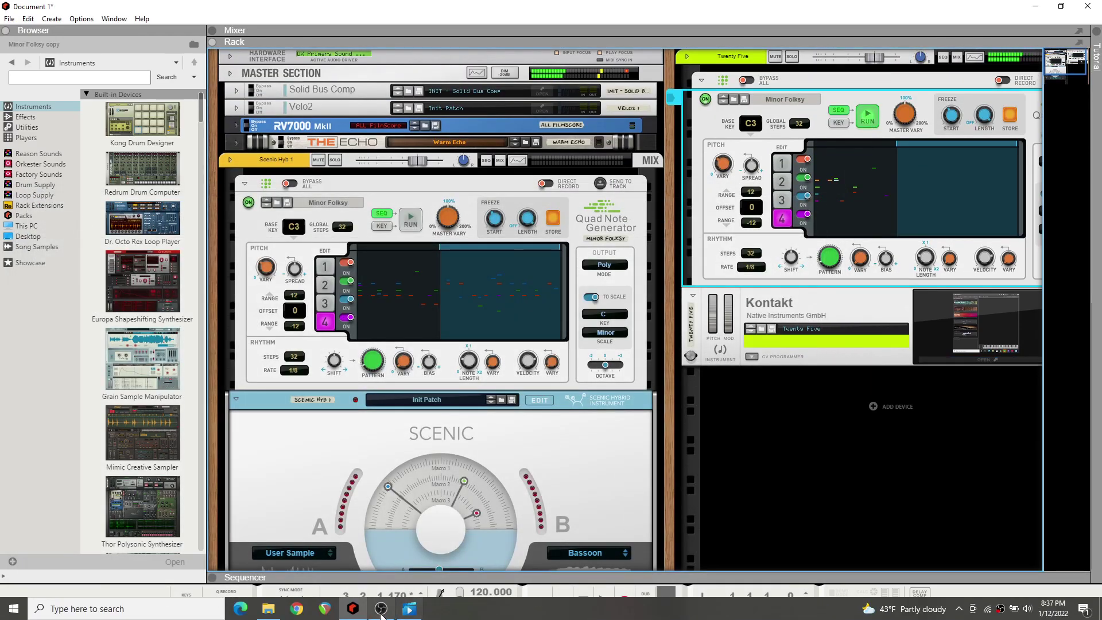
Step: Reopen Twenty Five with its keyboard visible and set Balance fully to B (Formant Saw)
left_click(948, 362)
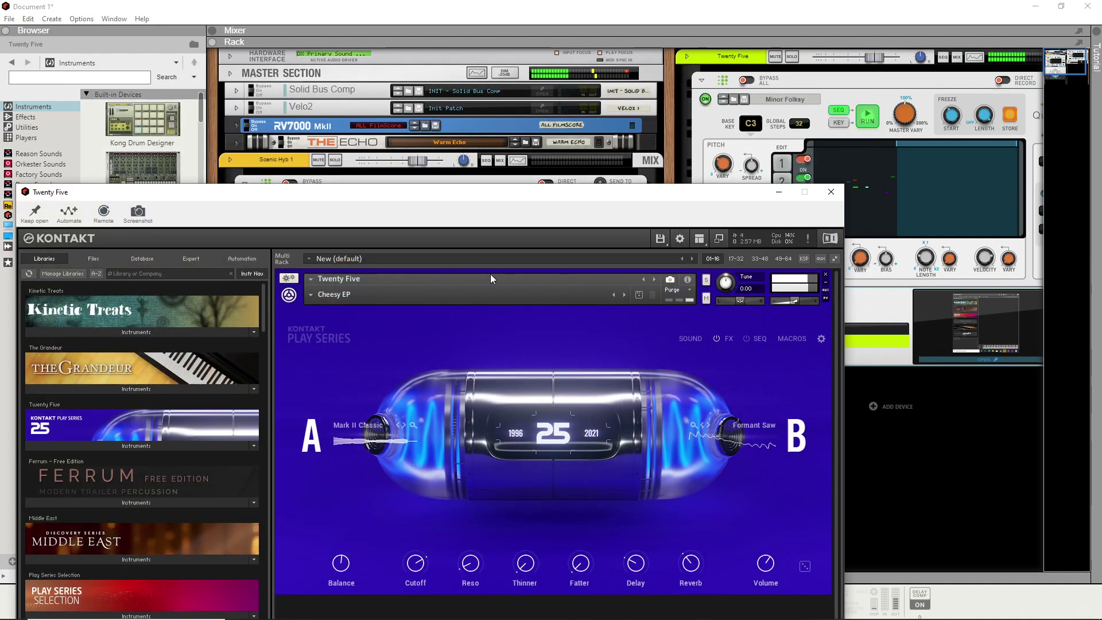
left_click_drag(532, 201, 616, 65)
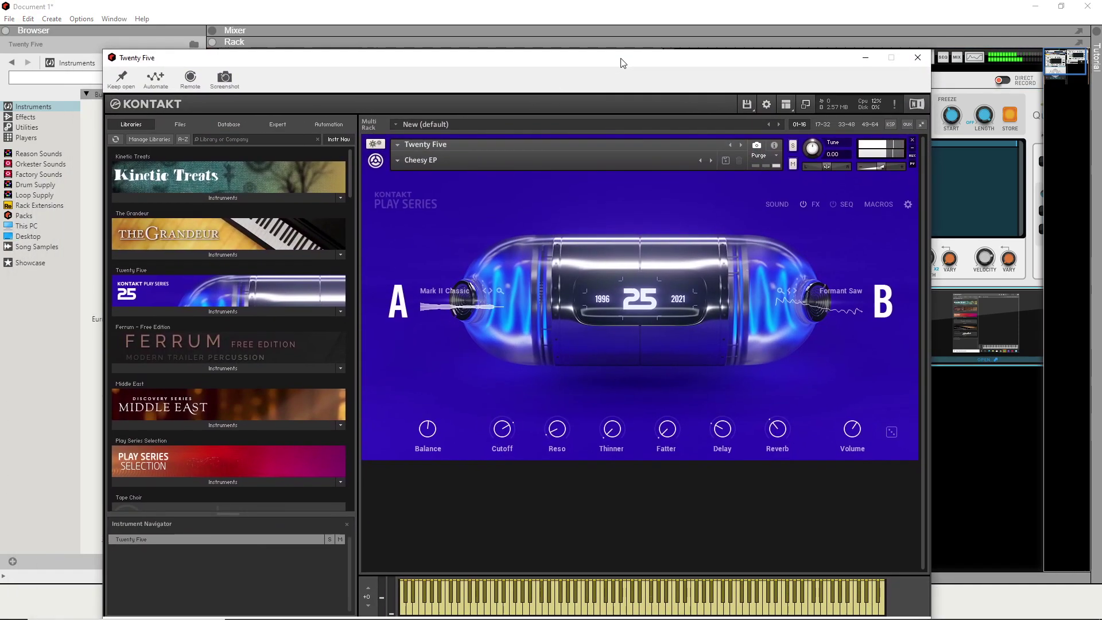
left_click_drag(440, 443, 410, 260)
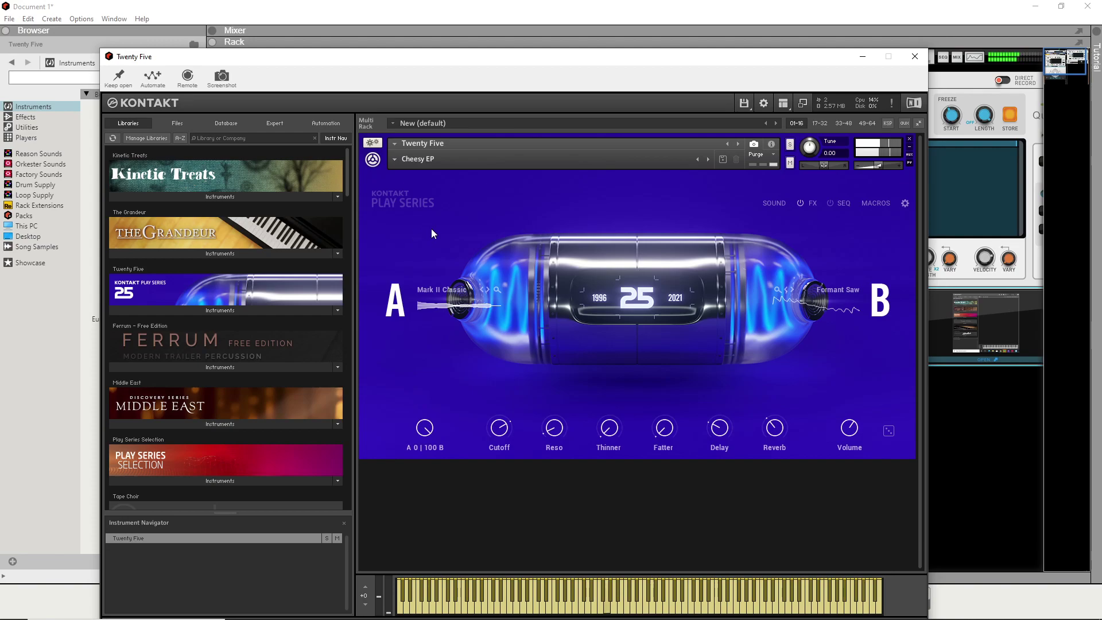
Step: Load Frozen on B and May Day on A, tilt Balance toward A, set resonance to 29.1 %, and nudge cutoff
left_click(792, 289)
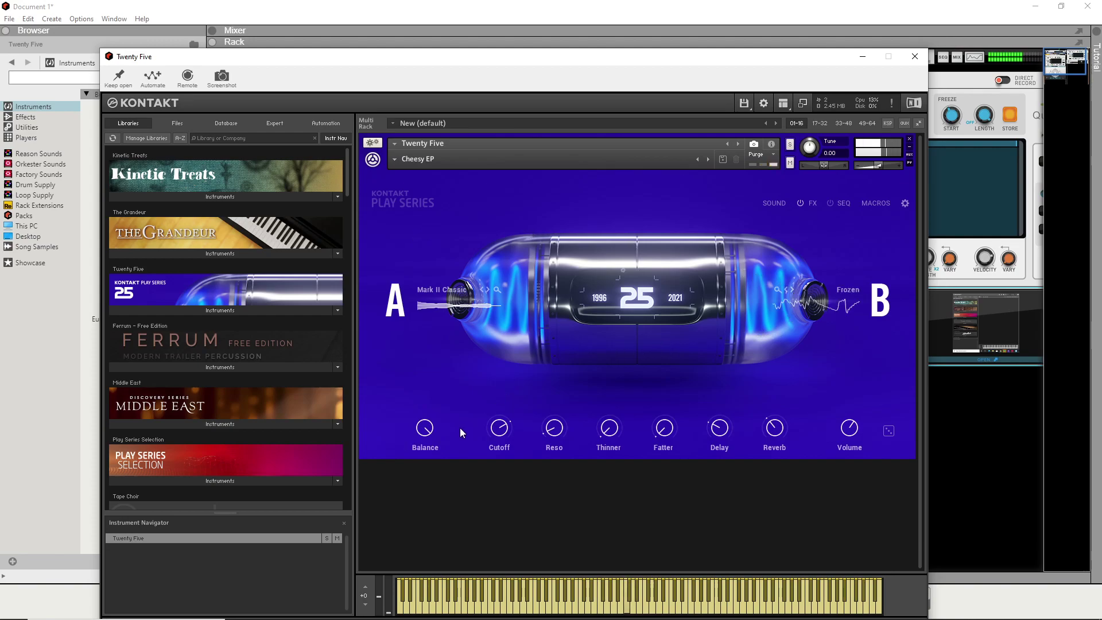
left_click_drag(425, 428, 409, 518)
left_click(488, 291)
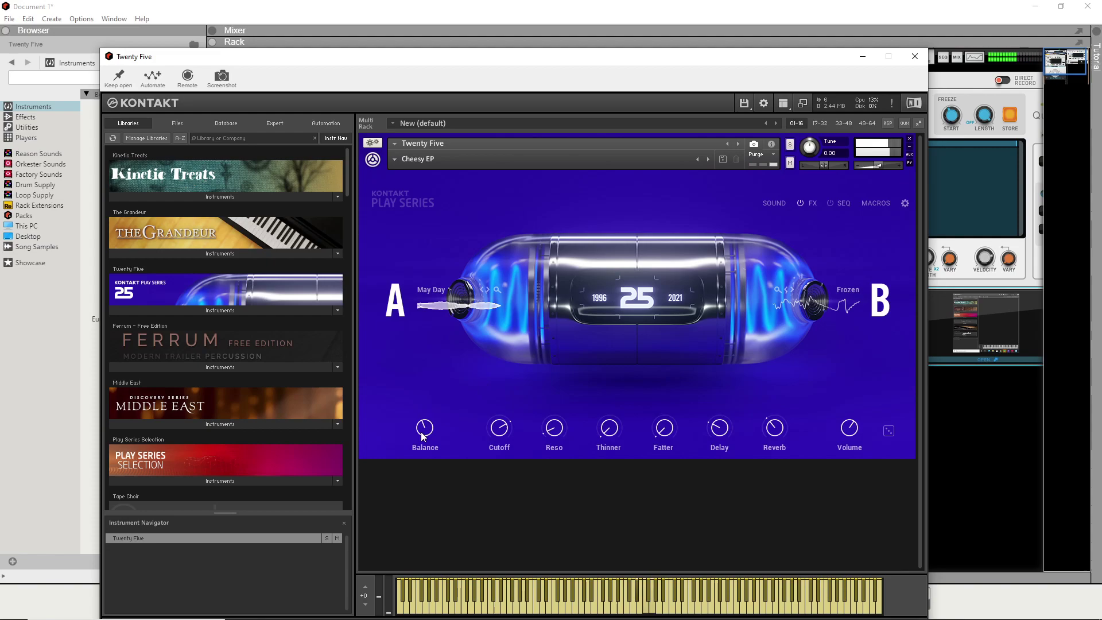
left_click_drag(425, 430, 405, 404)
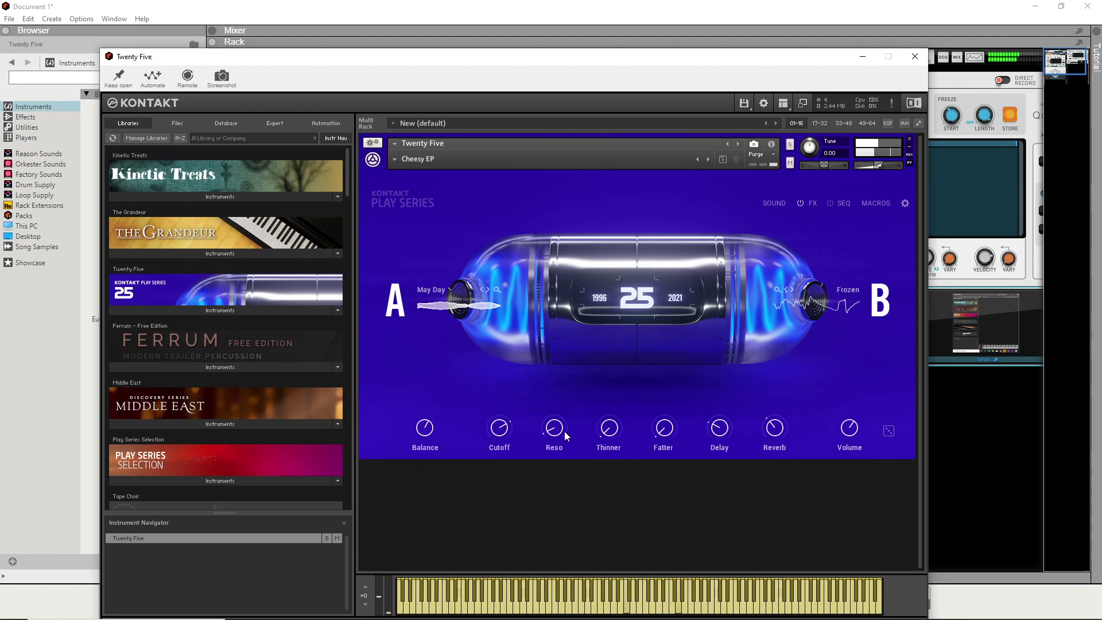
left_click_drag(556, 432, 507, 414)
left_click_drag(500, 426, 664, 348)
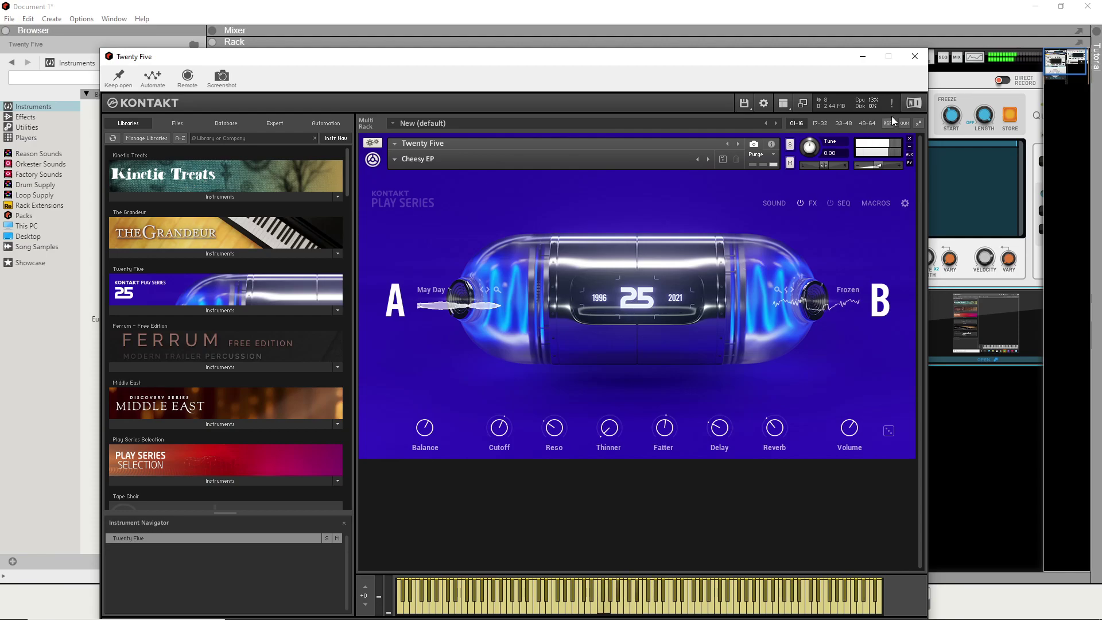
Step: With the Quad Note Generator playing, set Scenic's engine balance to 42 %, then stop it
left_click(953, 86)
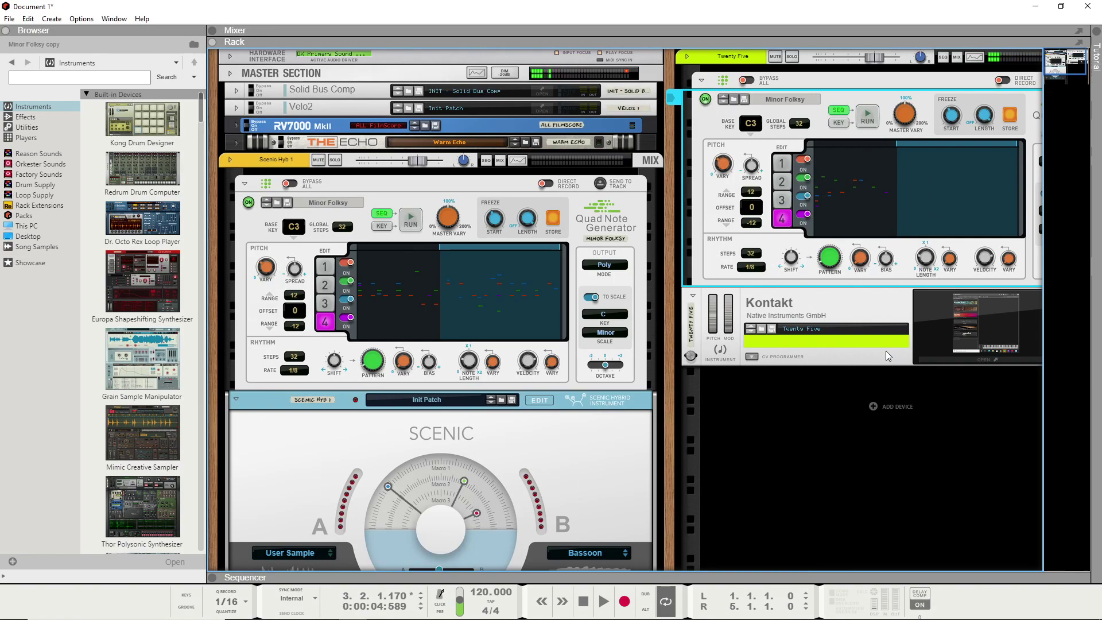
scroll(847, 322, "down", 5)
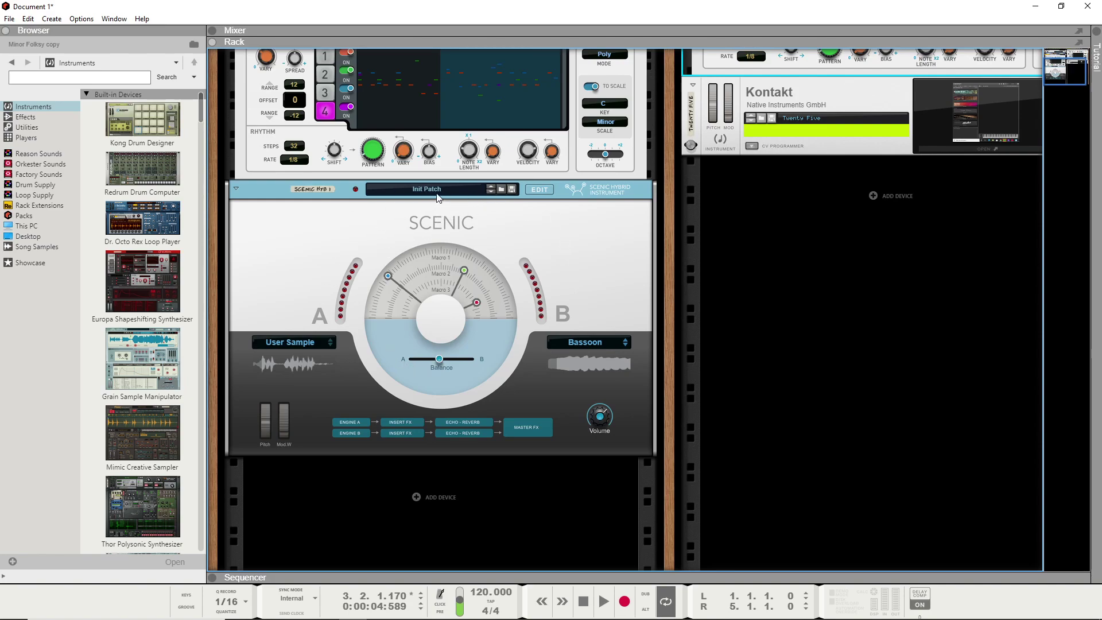
scroll(507, 211, "up", 3)
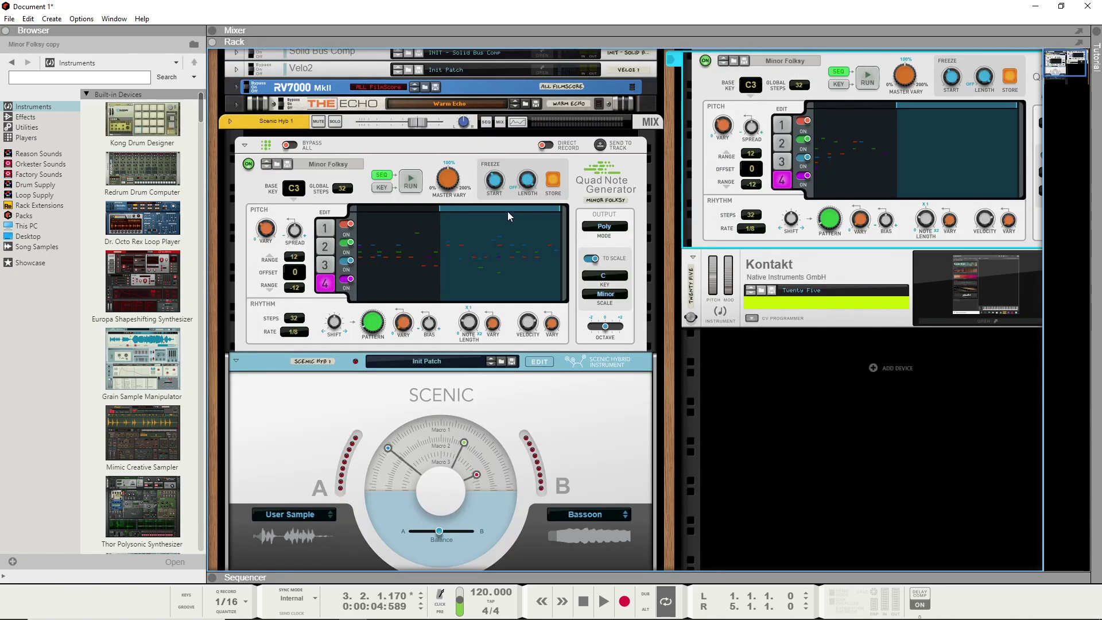
left_click(410, 184)
scroll(645, 291, "down", 3)
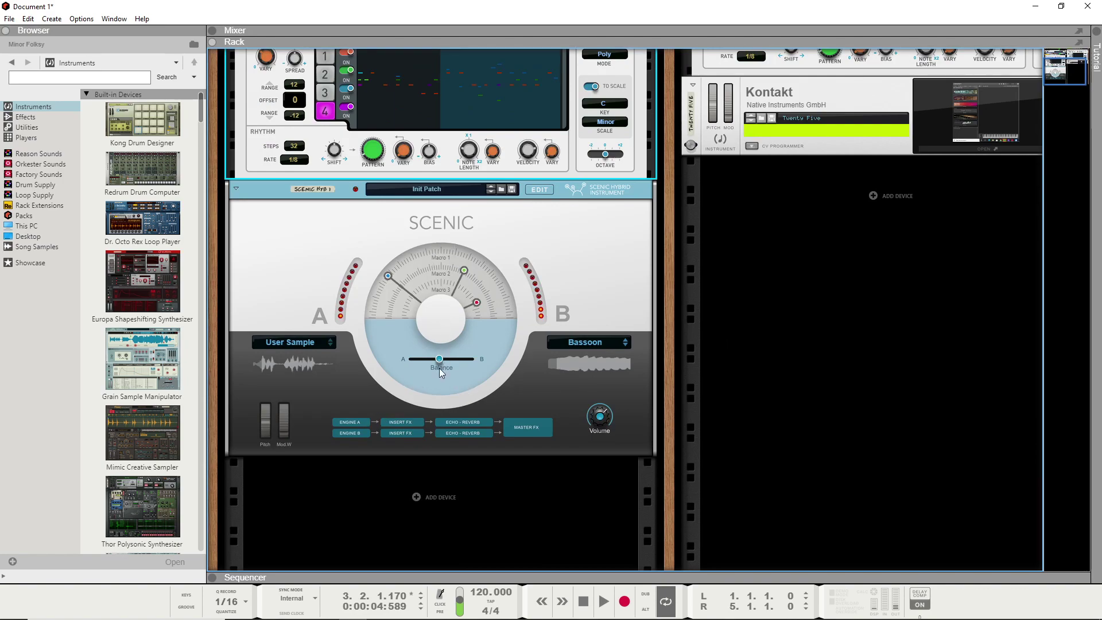
left_click_drag(439, 364, 396, 383)
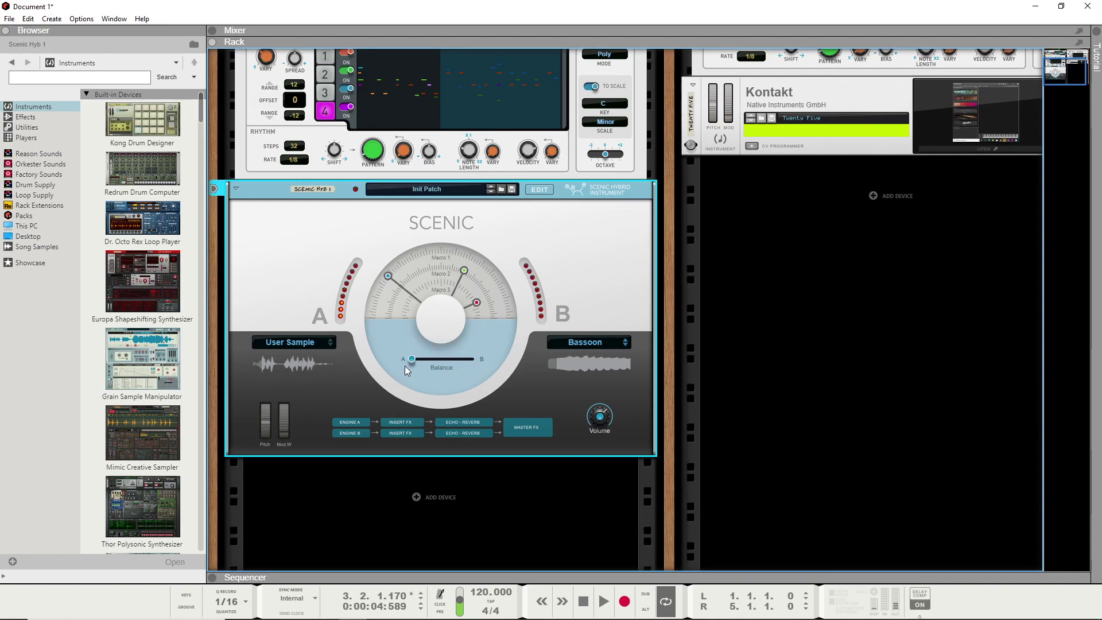
left_click_drag(409, 360, 434, 364)
scroll(485, 116, "up", 4)
left_click(410, 143)
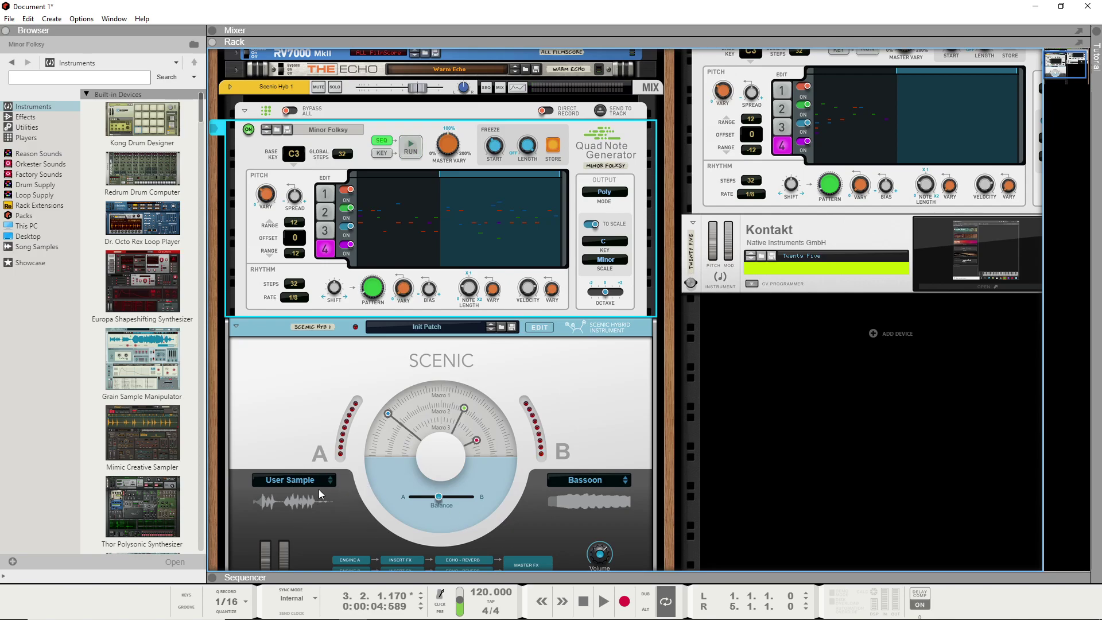
scroll(341, 484, "down", 2)
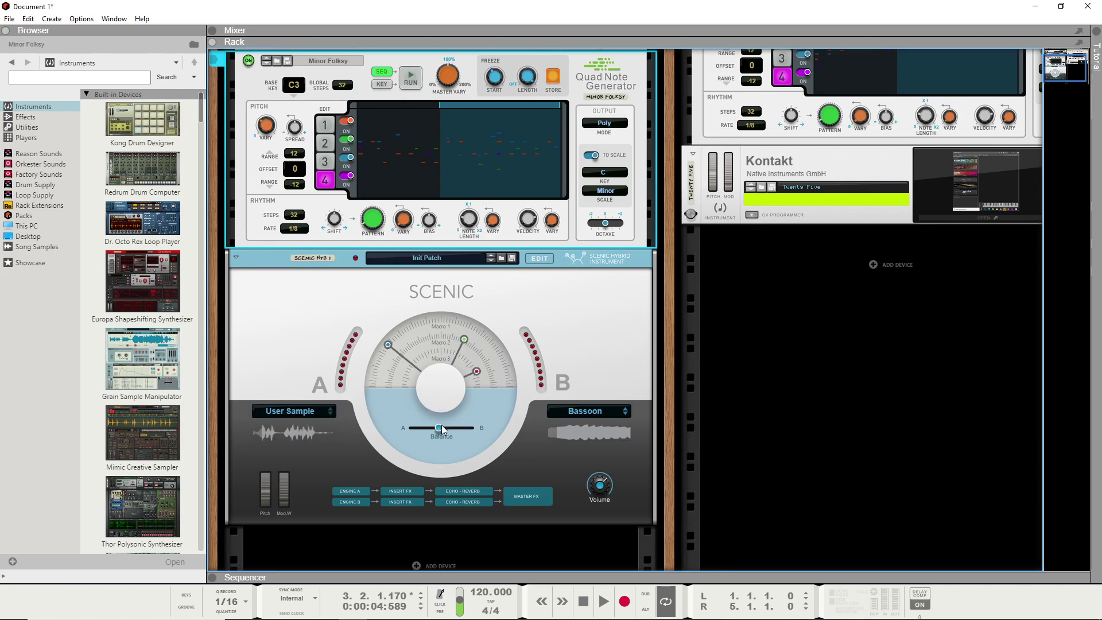
Step: Load the Throbbing single sample into Scenic's engine B, leaving engine A's sample unchanged
left_click(593, 411)
mouse_move(654, 453)
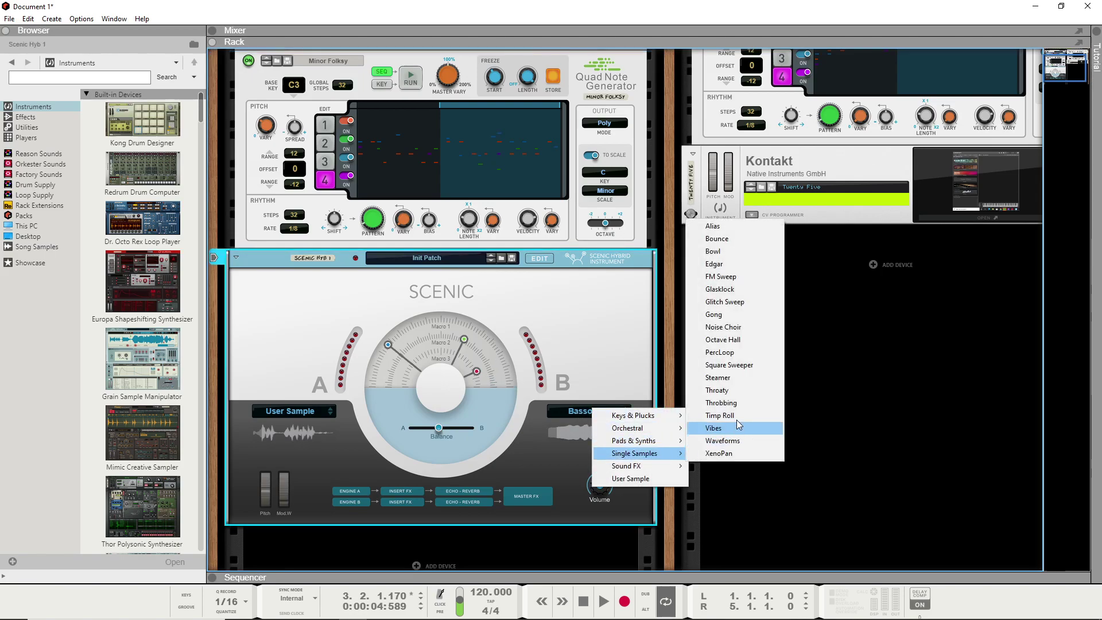
left_click(721, 402)
left_click(312, 411)
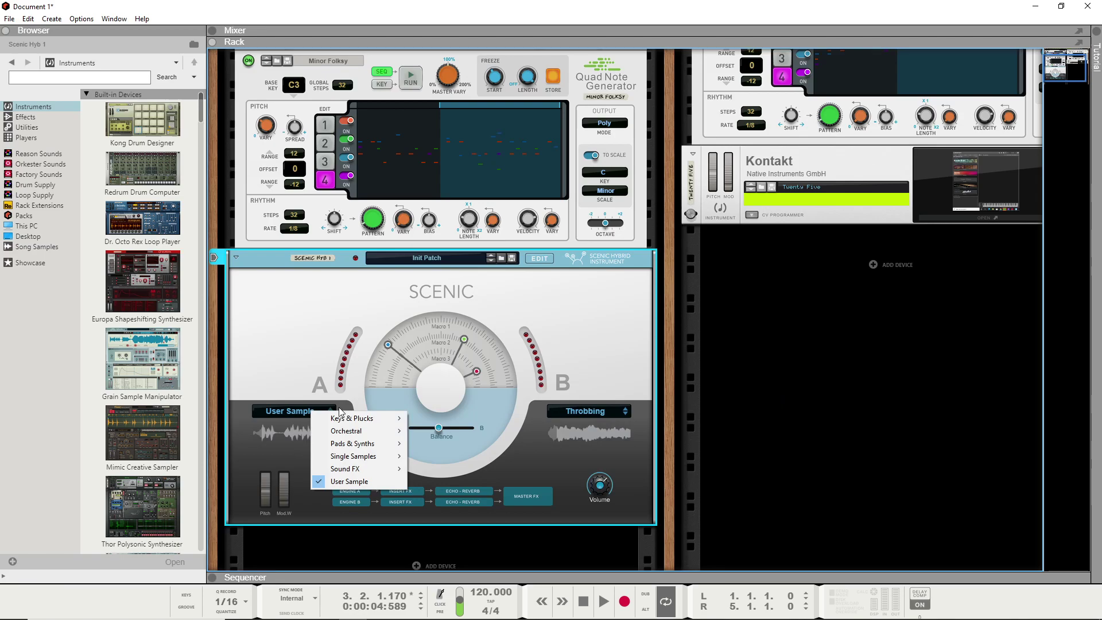
left_click(573, 312)
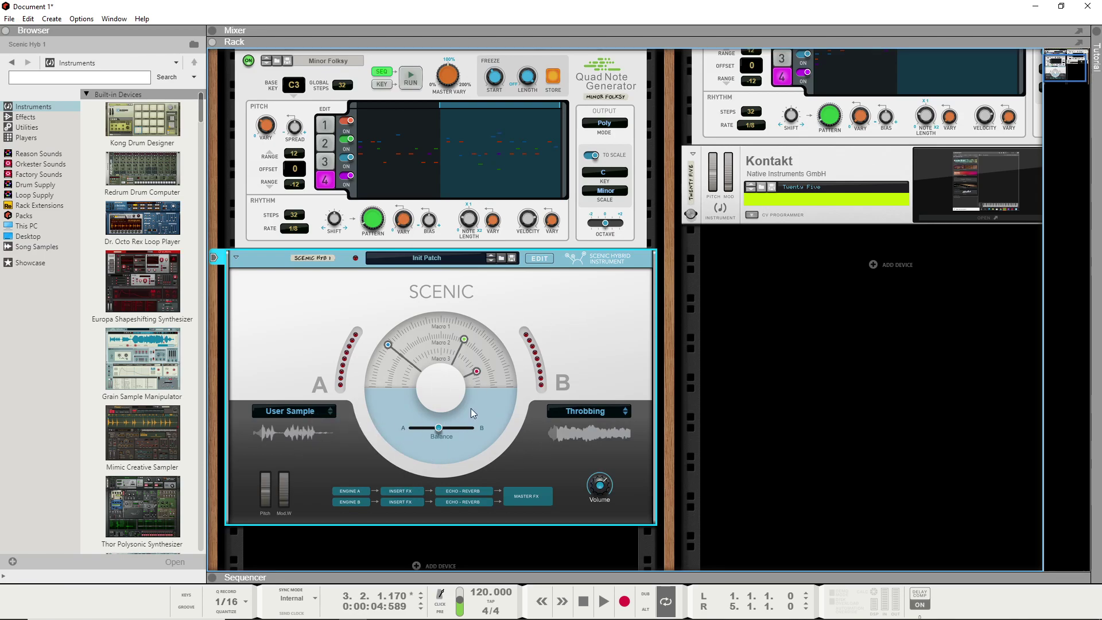
scroll(979, 171, "up", 5)
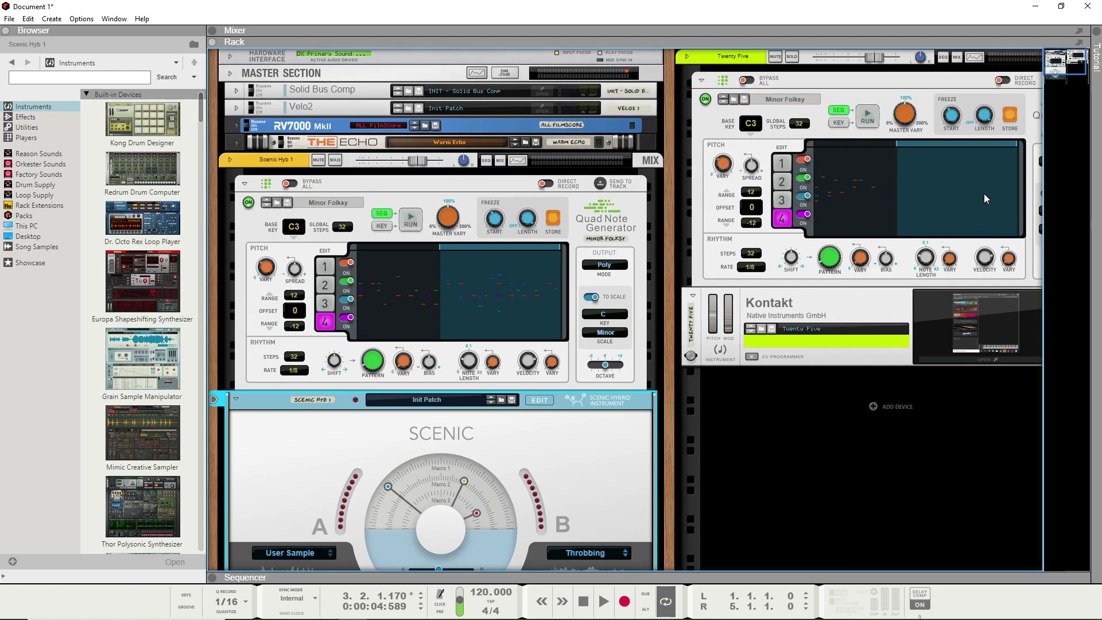
Step: Open the Twenty Five window and randomize its A and B sounds three times
left_click(972, 353)
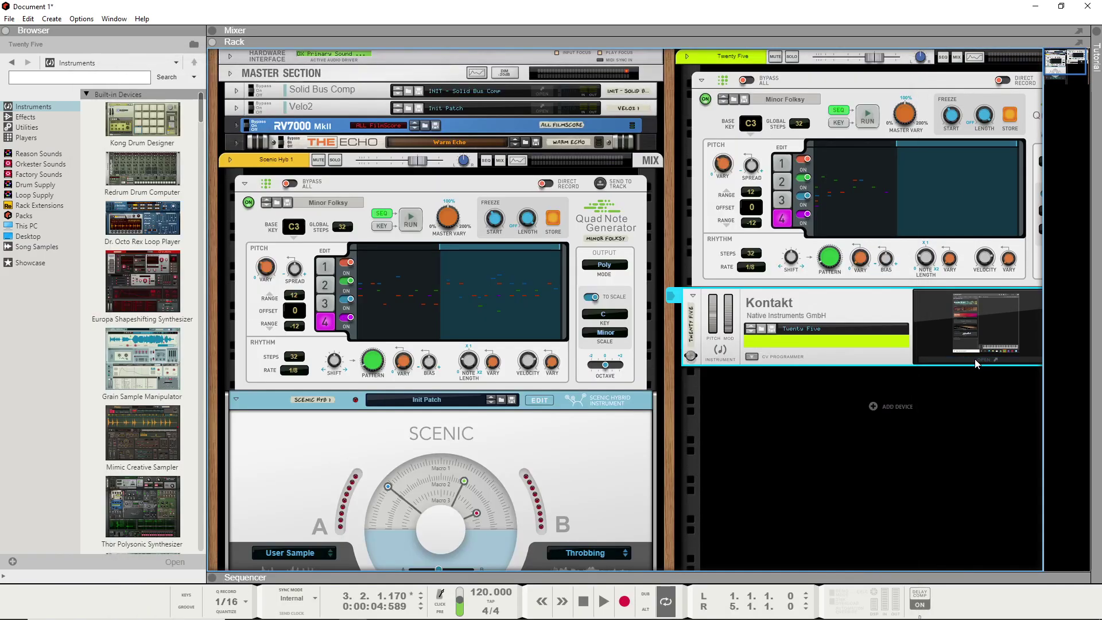
left_click(974, 360)
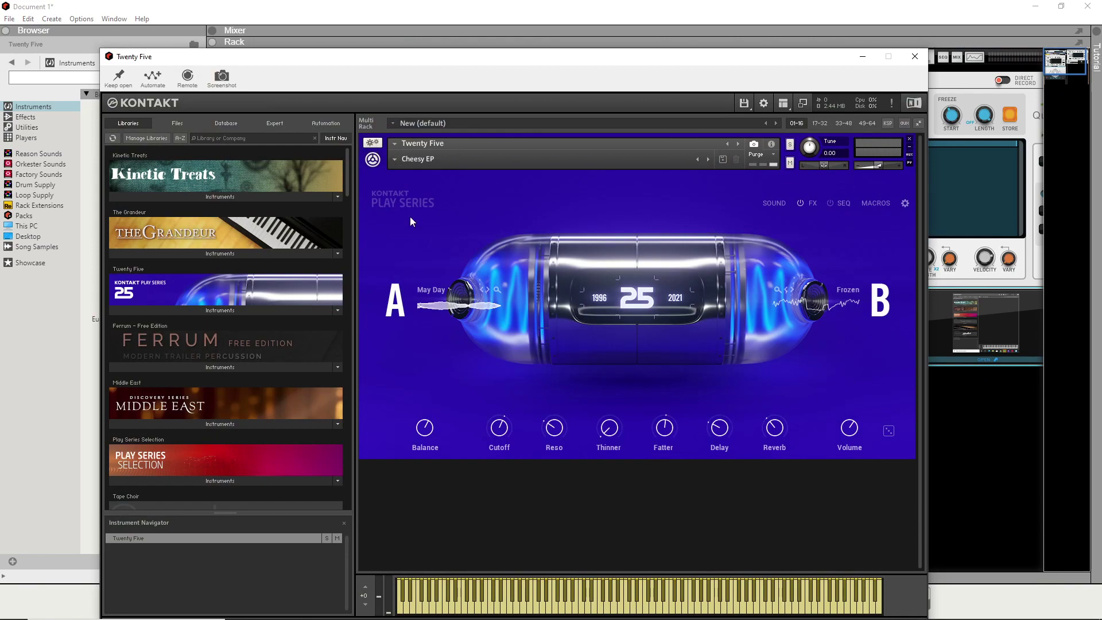
left_click(889, 431)
left_click(890, 431)
left_click(889, 432)
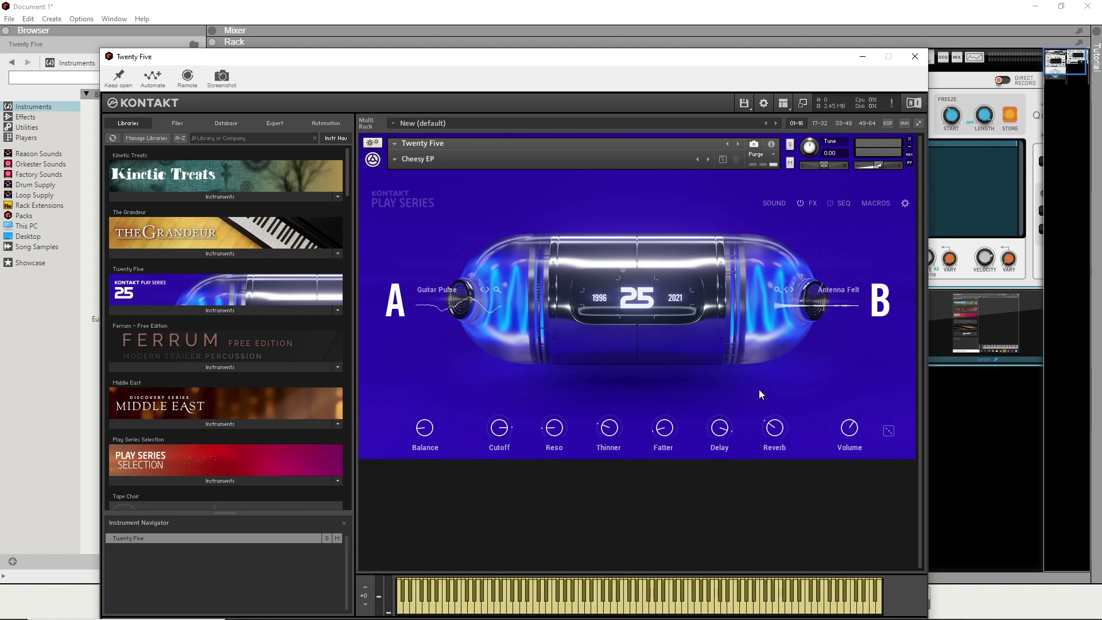
Step: Look through the effects, step sequencer and layer pages, then close the Kontakt window
left_click(815, 205)
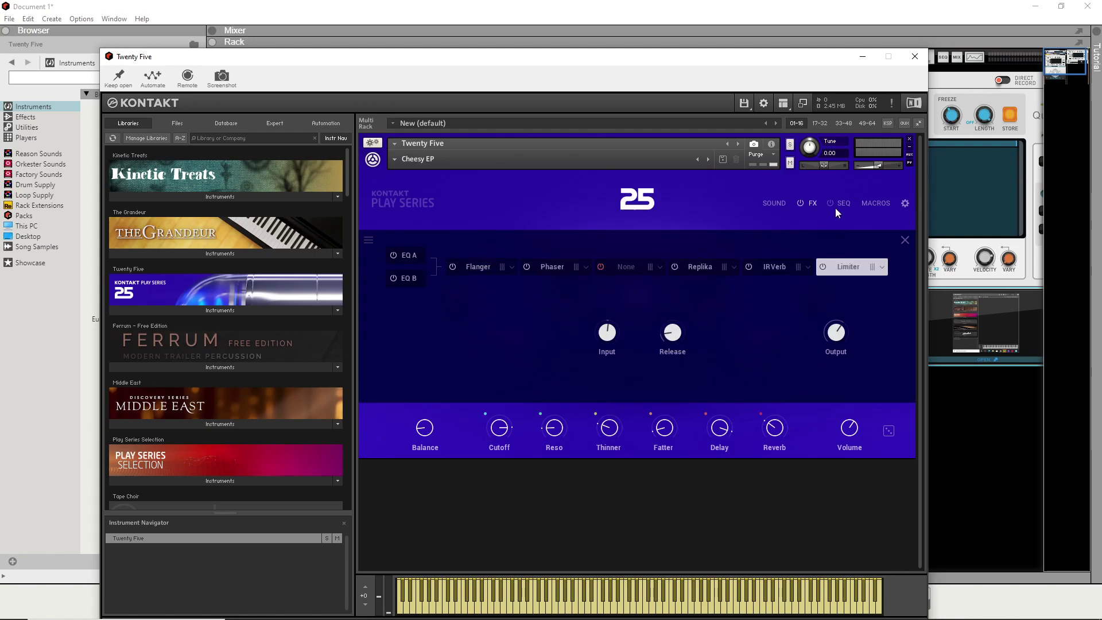
left_click(842, 203)
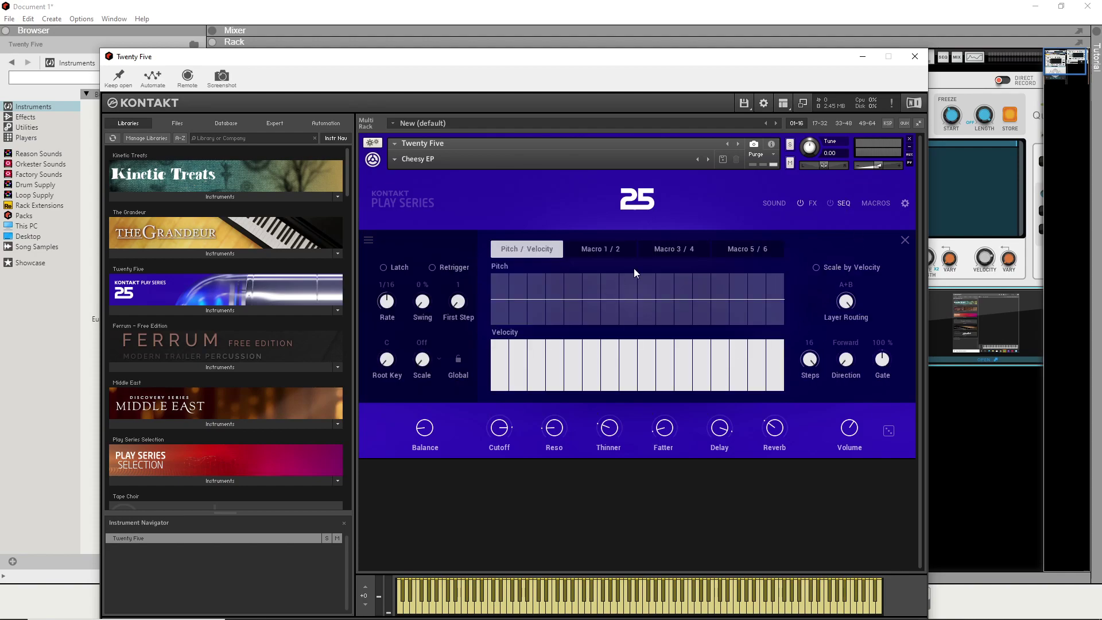
left_click(900, 206)
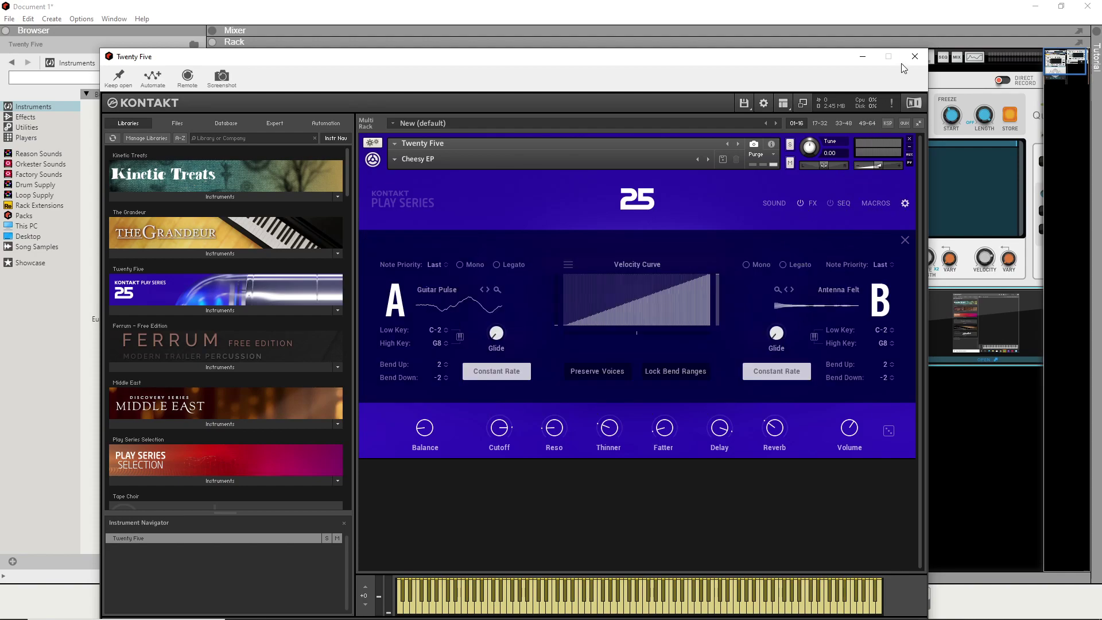
left_click(915, 56)
scroll(659, 456, "down", 3)
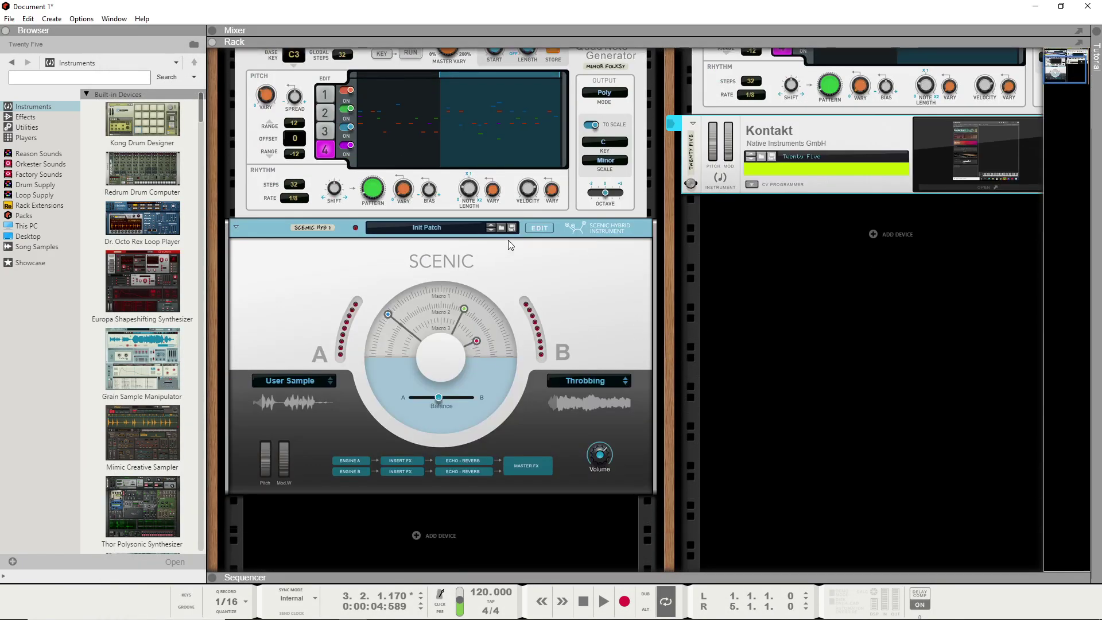
Step: Inspect Scenic's detailed engine settings and the rack's back panel, then return to the macro view
left_click(530, 228)
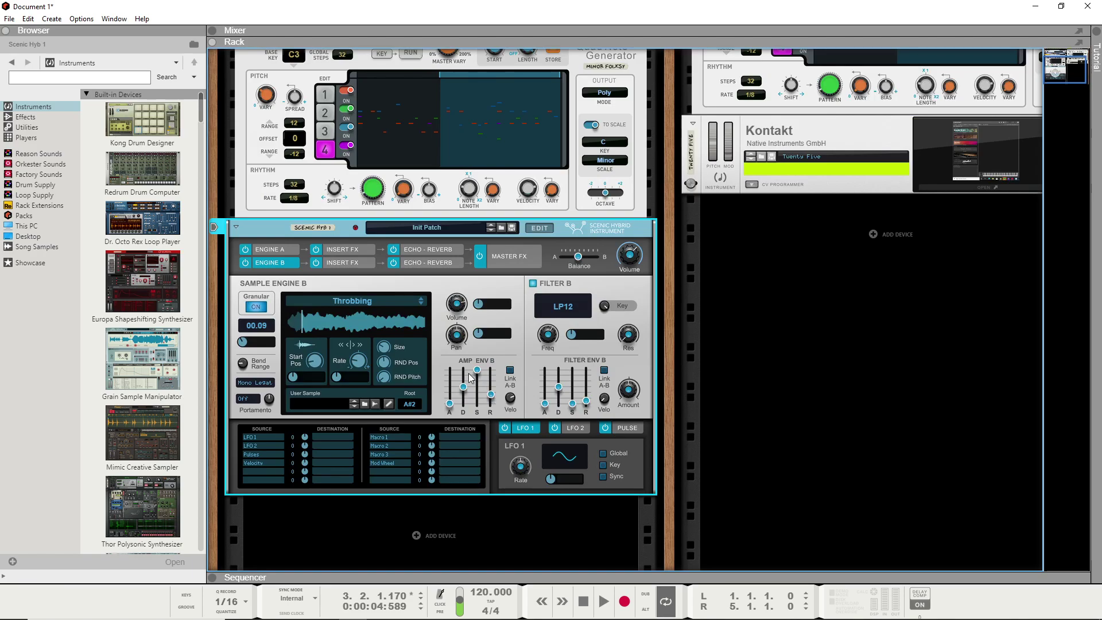
scroll(413, 445, "up", 1)
scroll(358, 512, "down", 2)
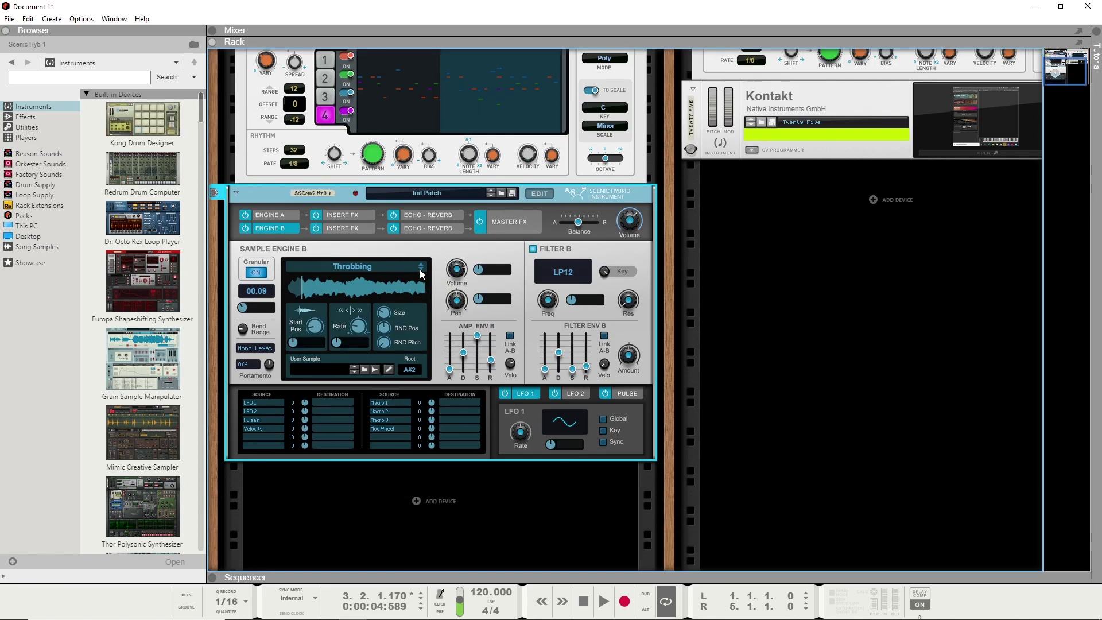
key("Tab")
left_click(536, 193)
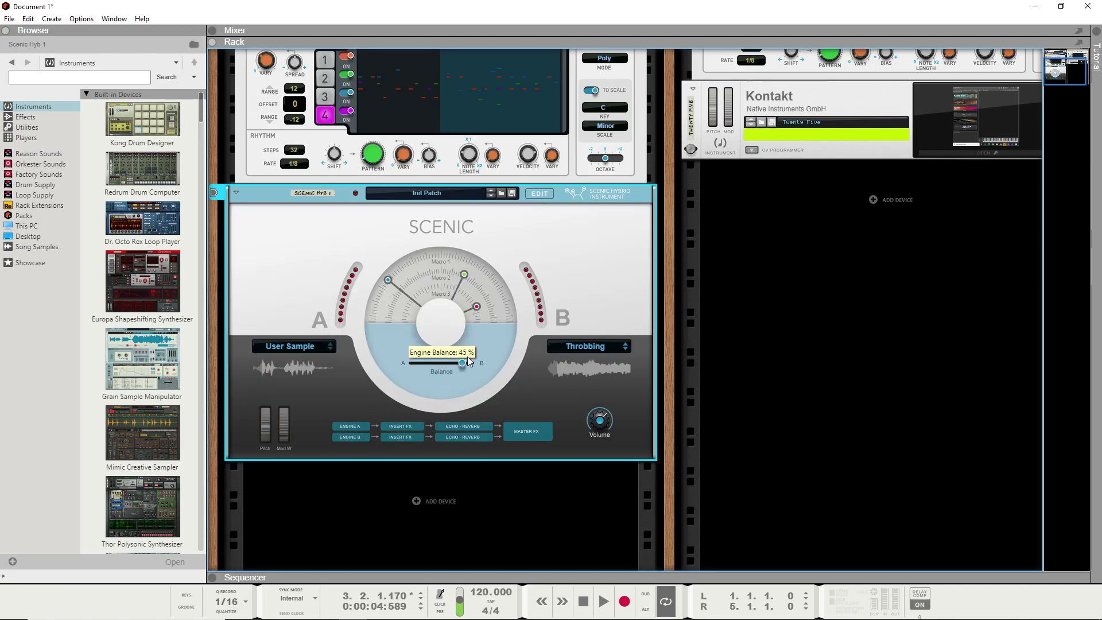
Step: Set Scenic's engine balance to 54 %, dismissing its automation menu without a choice
left_click_drag(439, 363, 447, 363)
right_click(446, 362)
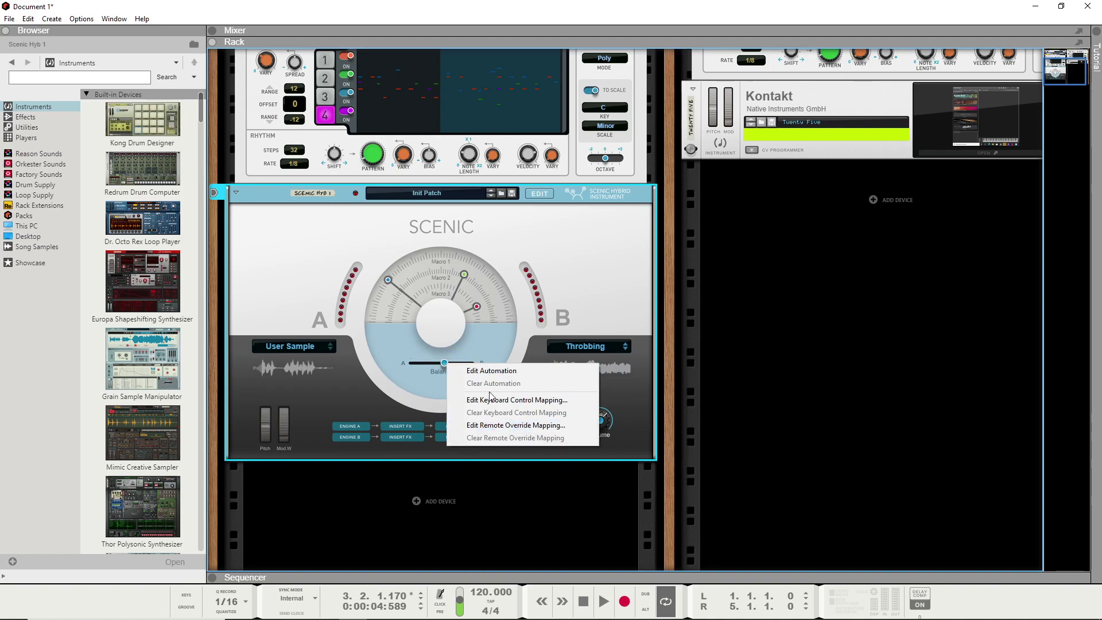
left_click(372, 397)
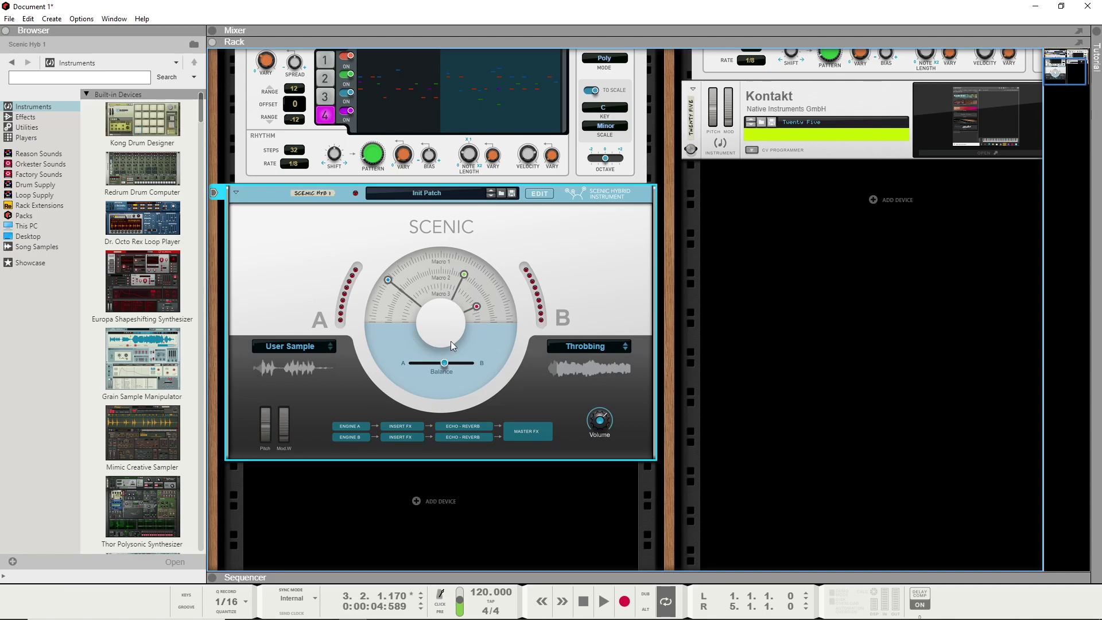
Step: Combine the Quad Note Generator and Scenic into Combinator 1
scroll(450, 341, "up", 6)
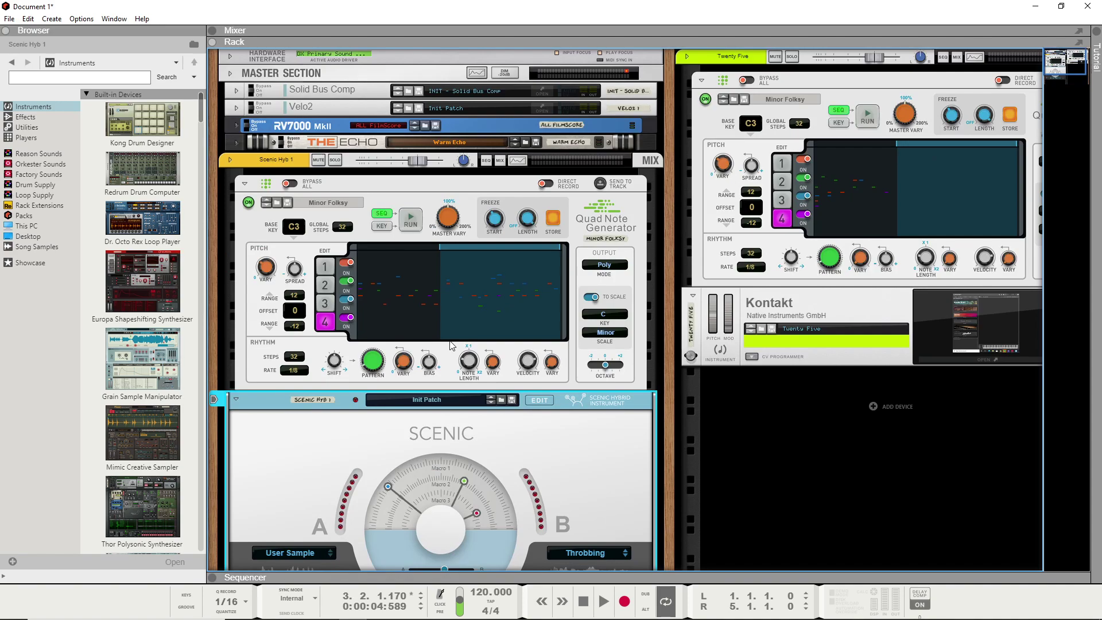
scroll(345, 347, "down", 2)
scroll(331, 351, "up", 1)
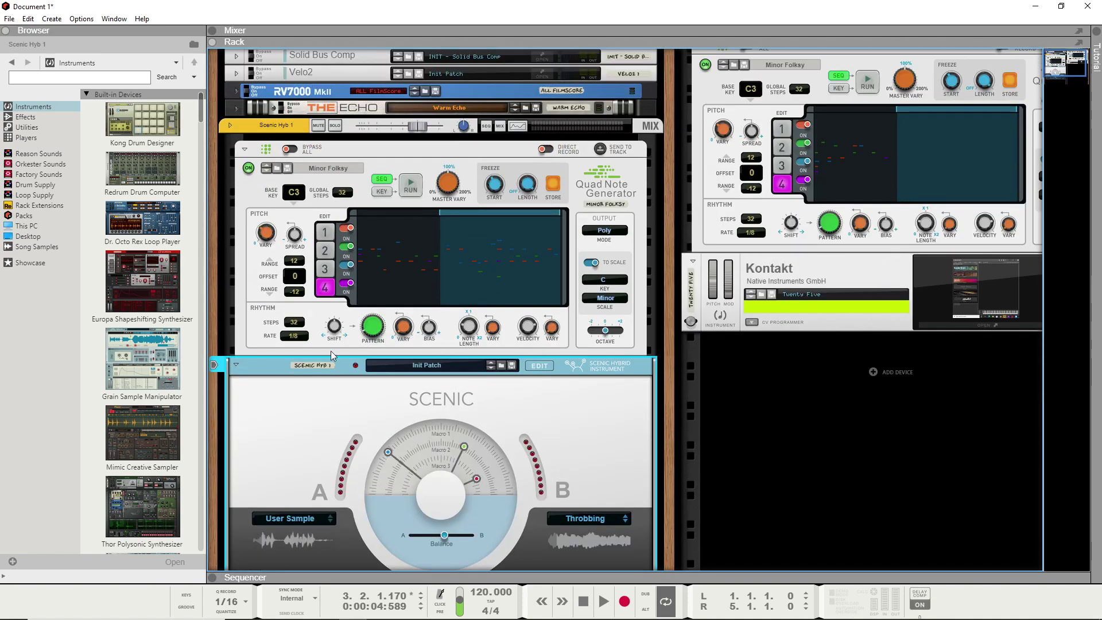
right_click(301, 375)
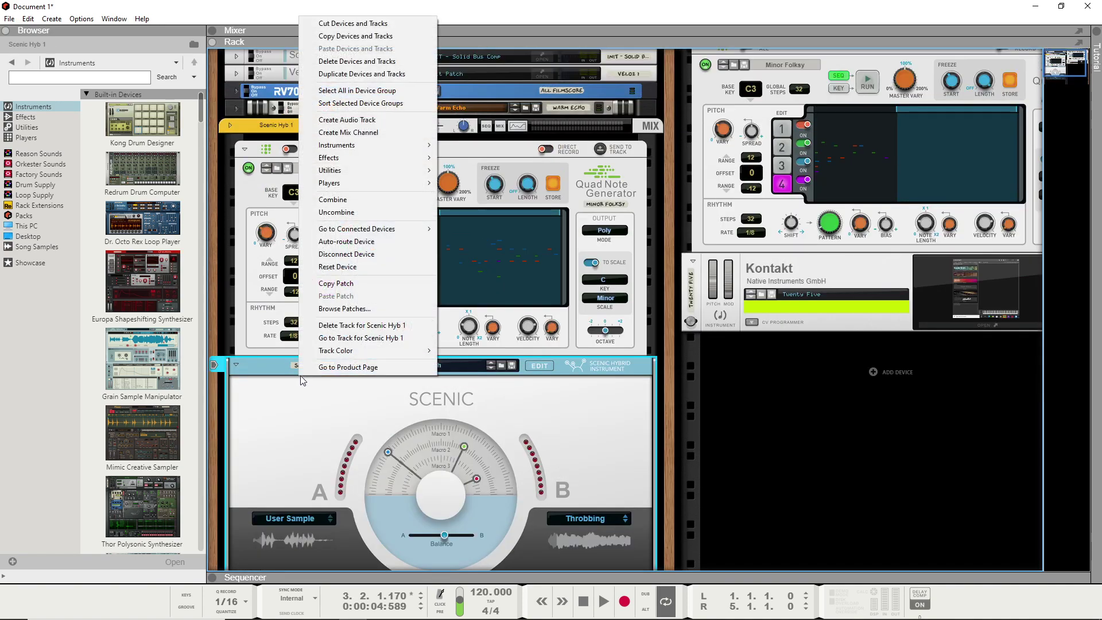
left_click(271, 149)
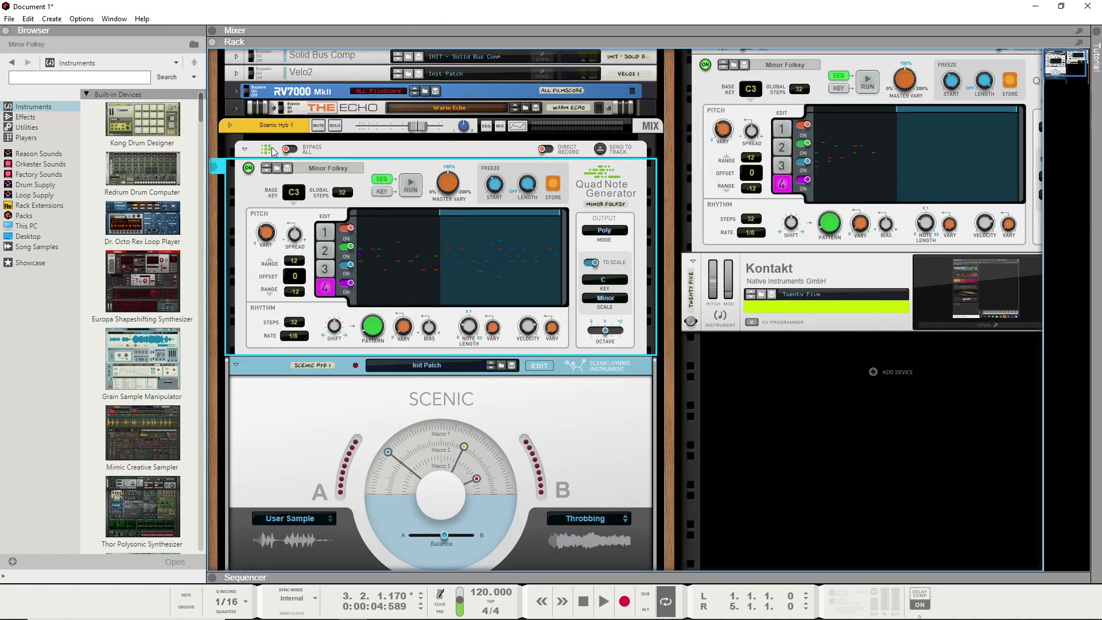
left_click(305, 367, "shift")
right_click(305, 368)
left_click(362, 250)
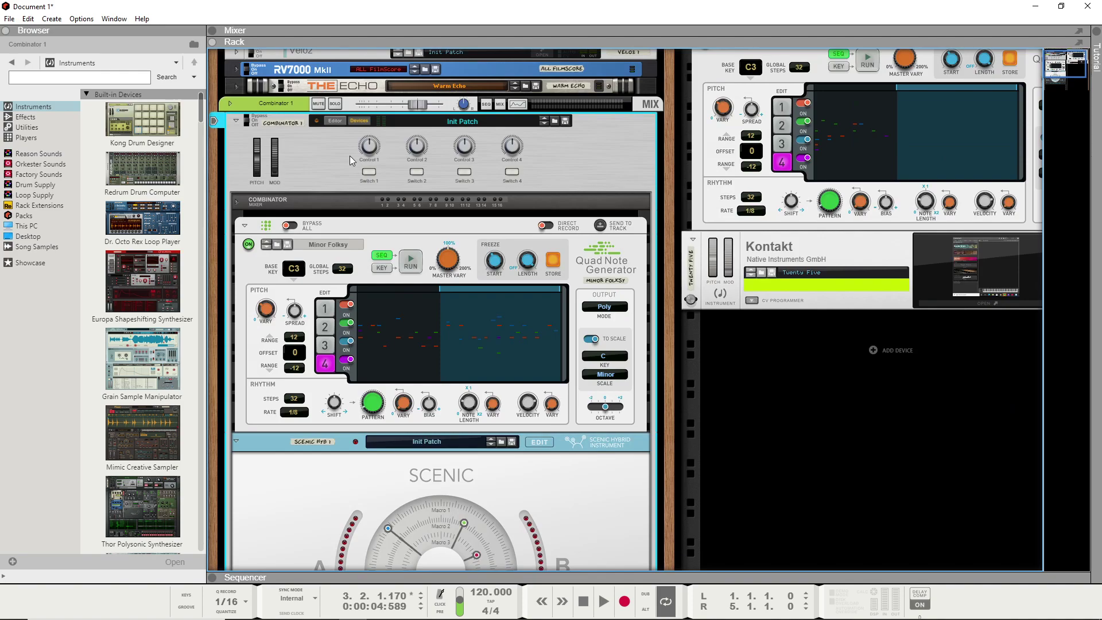
Step: In the Combinator editor, map Control 1 to Scenic Hyb 1's Engine Balance
left_click(335, 121)
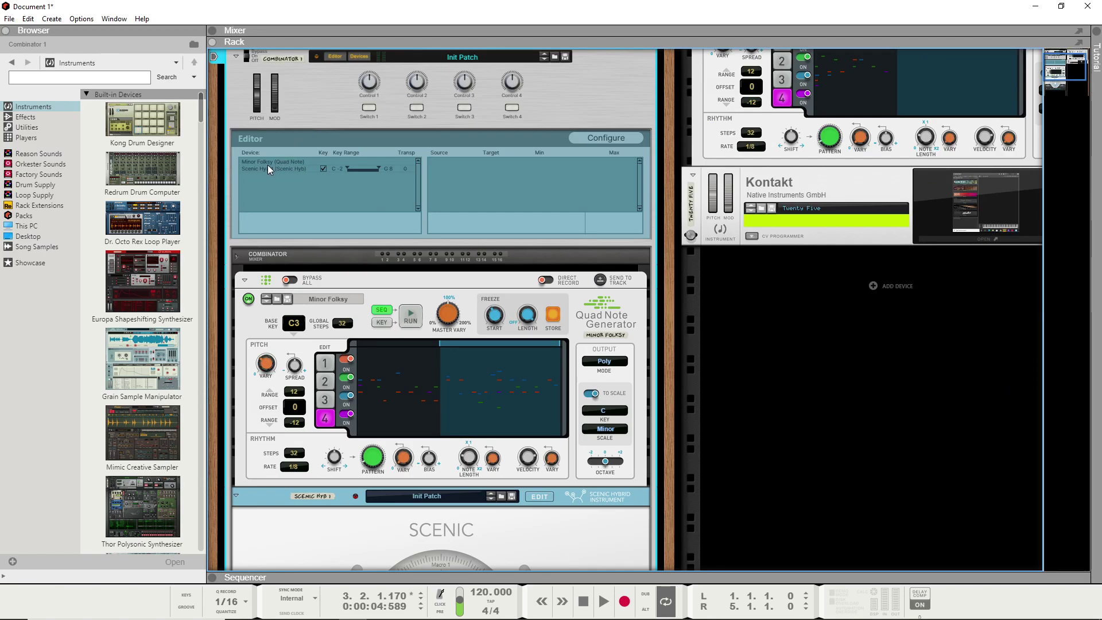
left_click(330, 168)
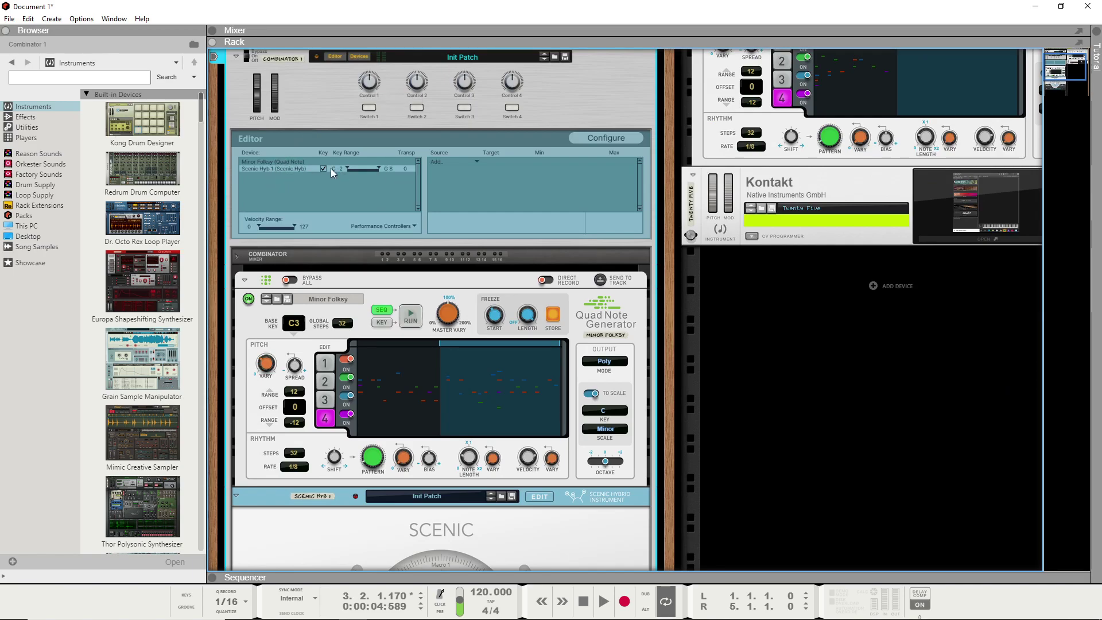
left_click(456, 161)
left_click(460, 170)
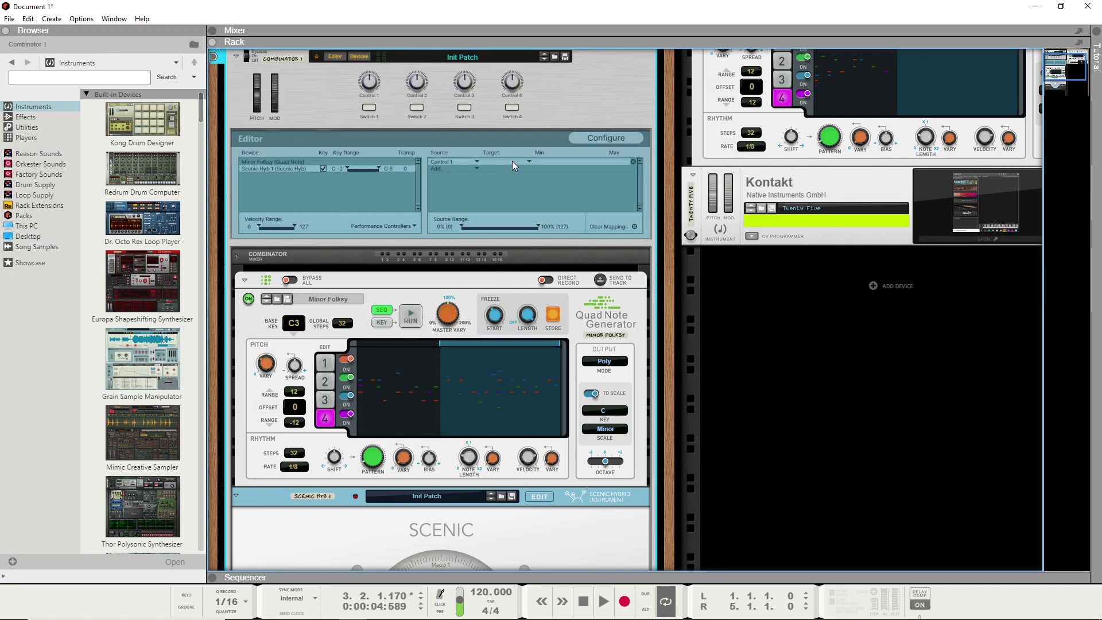
left_click(522, 164)
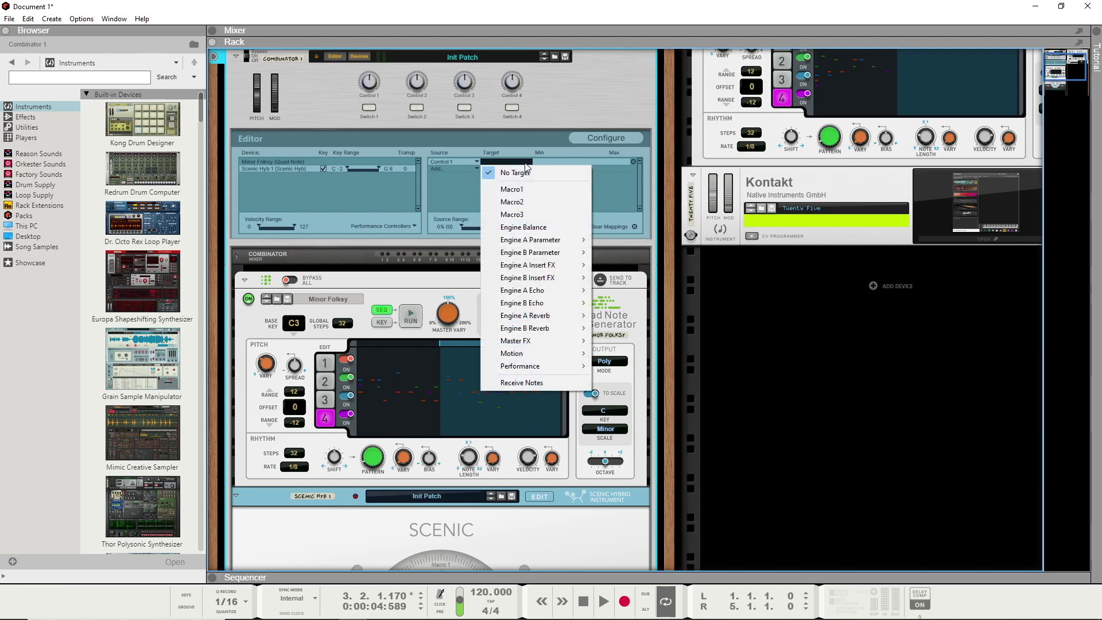
left_click(551, 226)
scroll(511, 201, "down", 3)
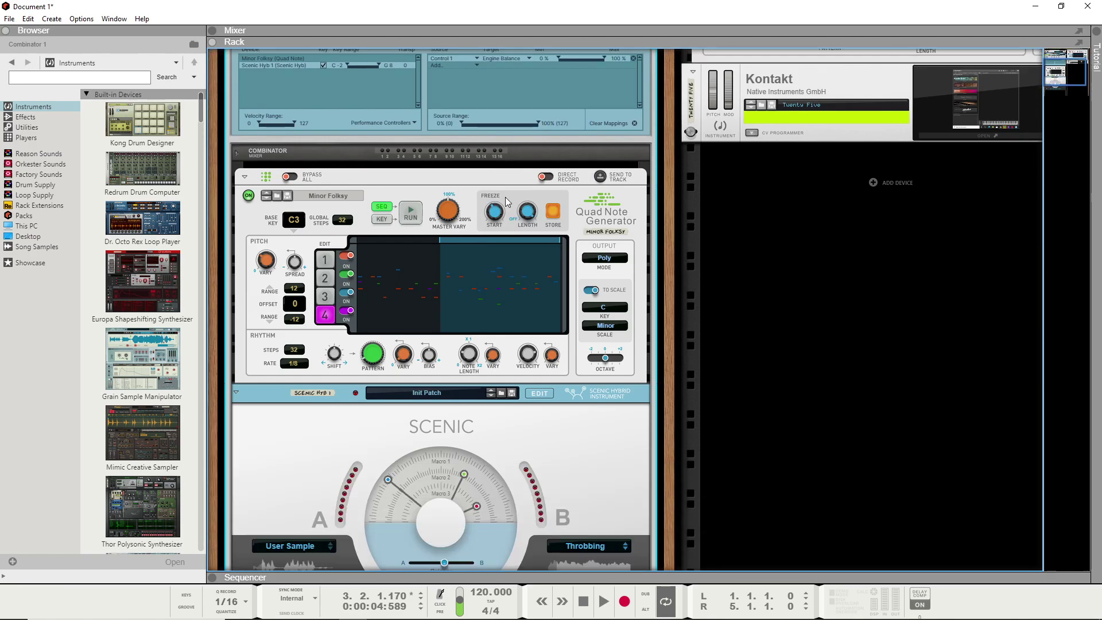
scroll(505, 198, "up", 5)
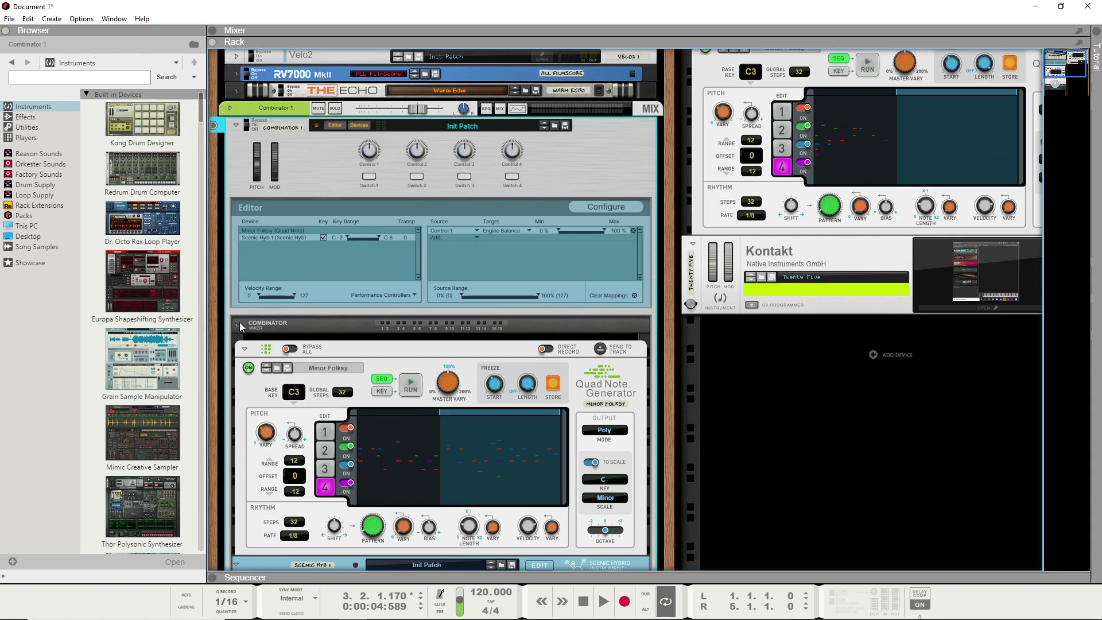
Step: Run the Quad Note Generator, fold it to a strip, turn Control 1 down, and test playback
left_click(410, 385)
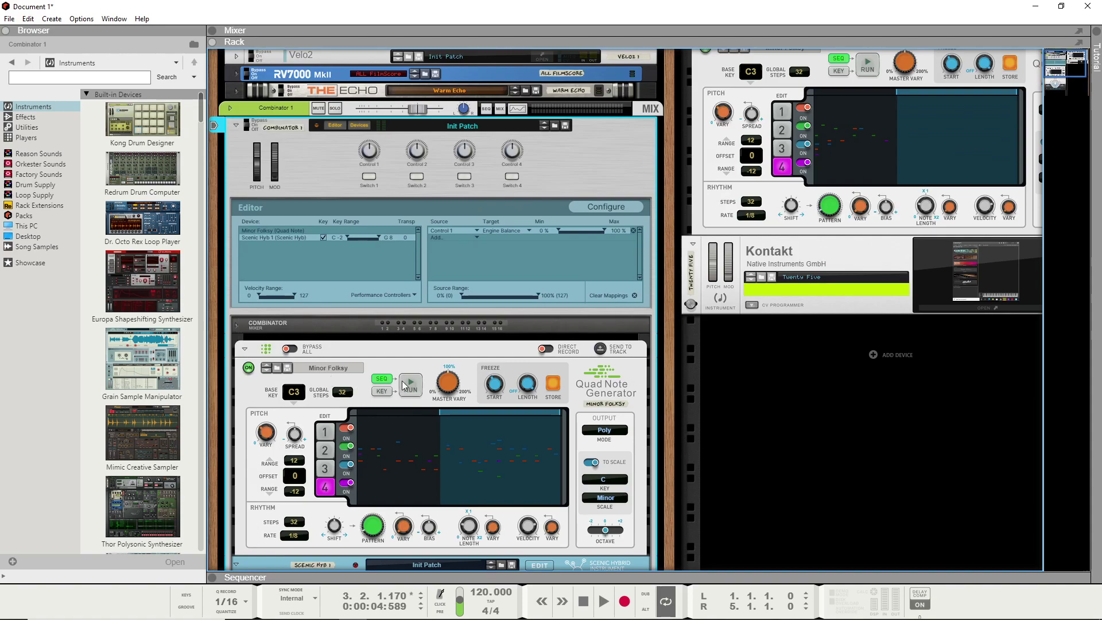
left_click(236, 324)
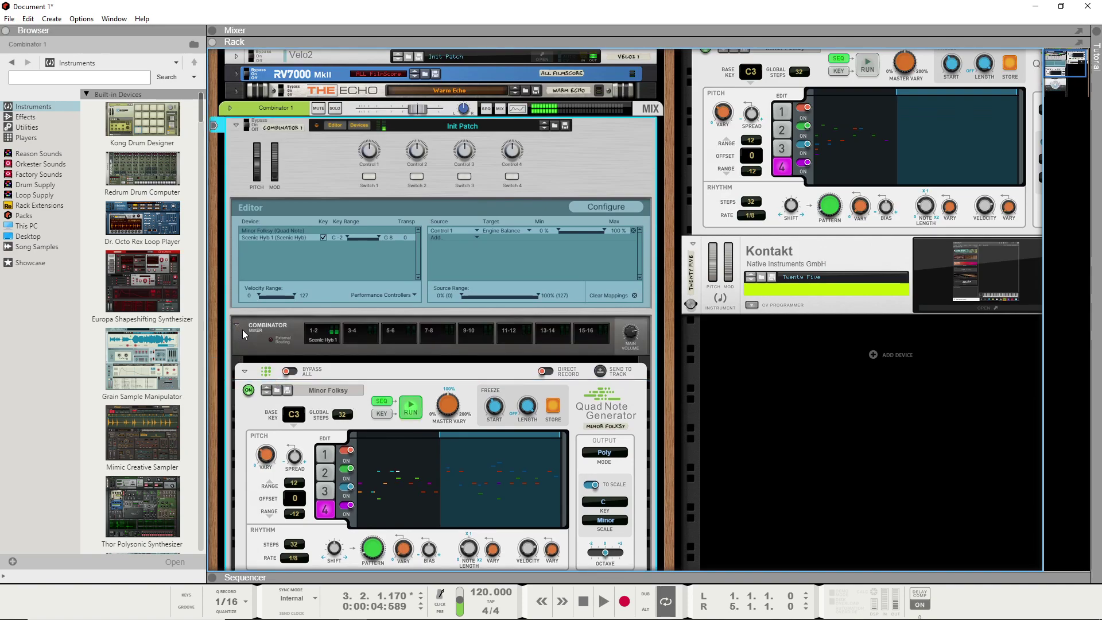
scroll(241, 333, "down", 1)
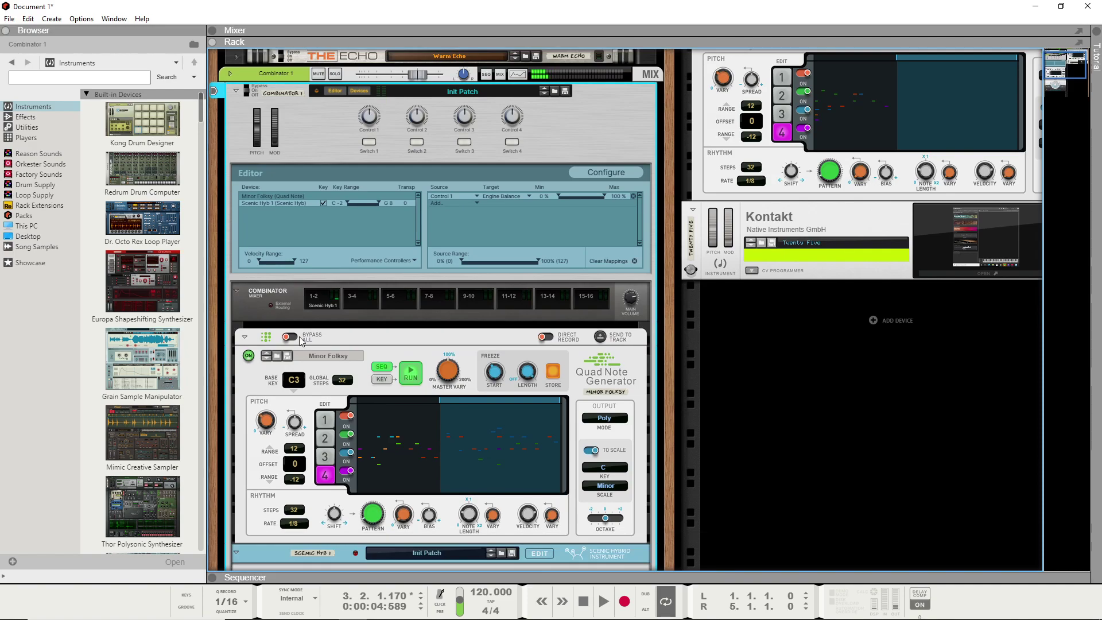
left_click(243, 337)
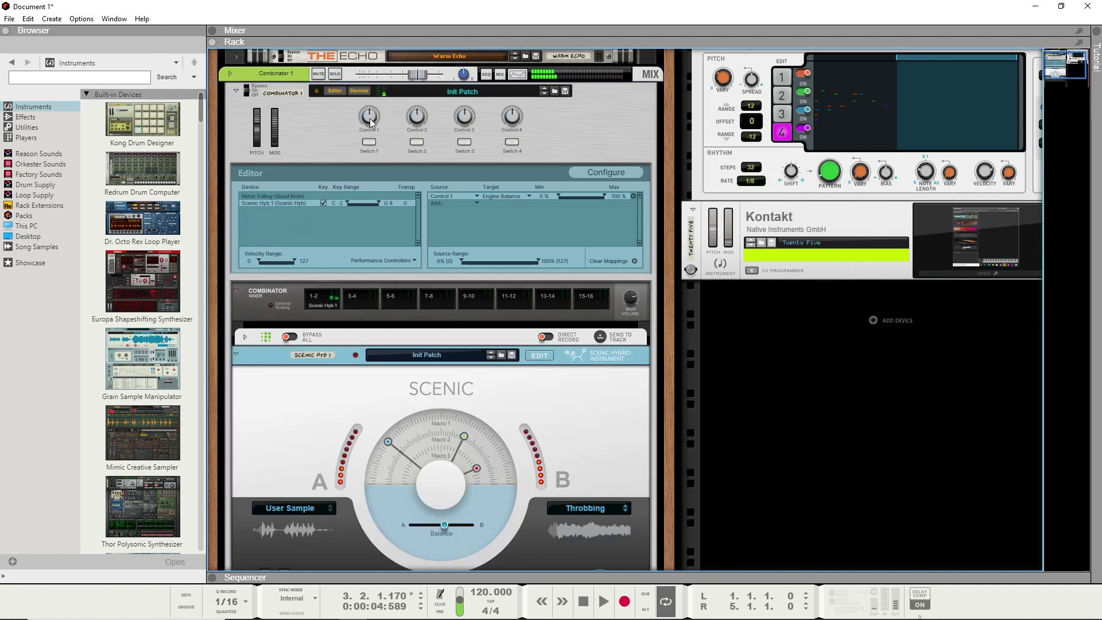
mouse_move(370, 118)
left_mouse_down()
mouse_move(368, 136)
mouse_move(364, 102)
mouse_move(367, 118)
left_mouse_up()
key("space")
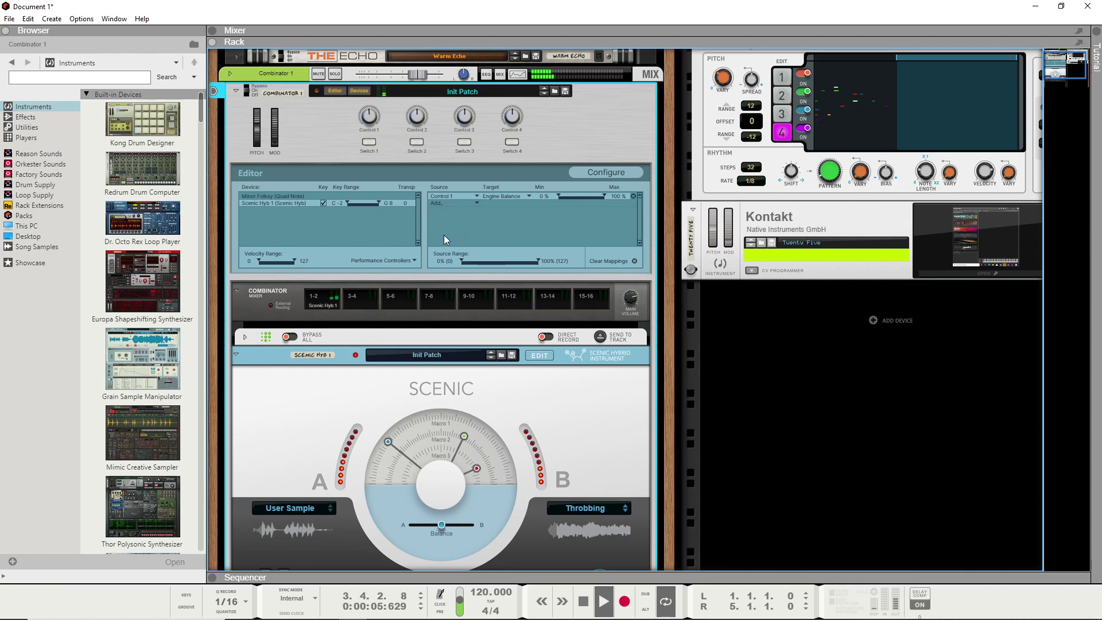
key("space")
Step: Cable a Quad Note Generator CV output into the Combinator's Control CV In on the rear panel
key("Tab")
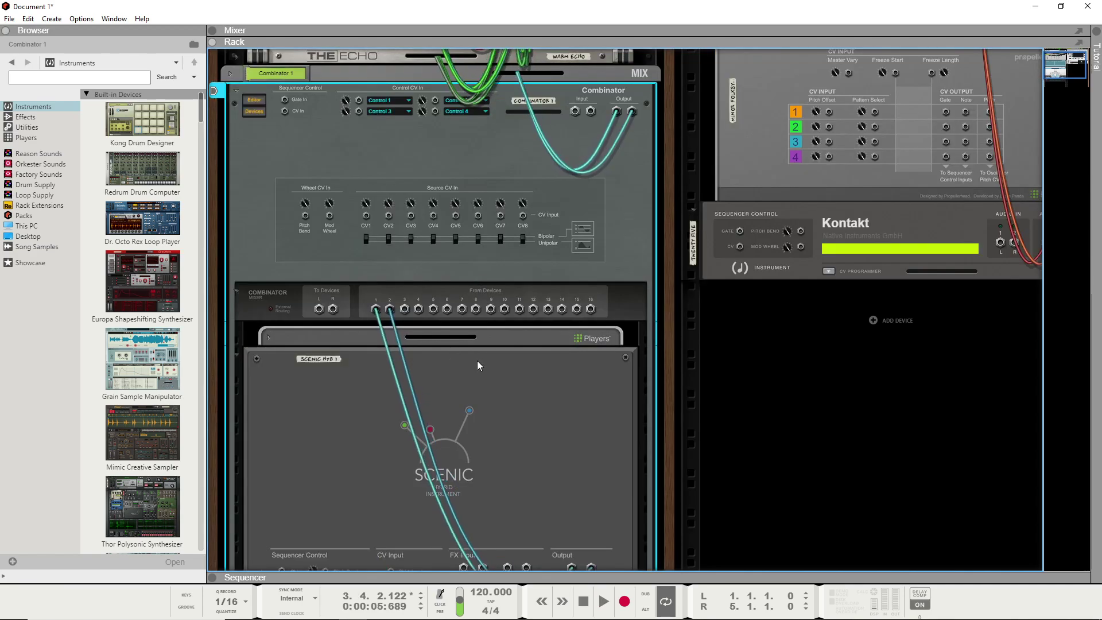
scroll(477, 360, "up", 1)
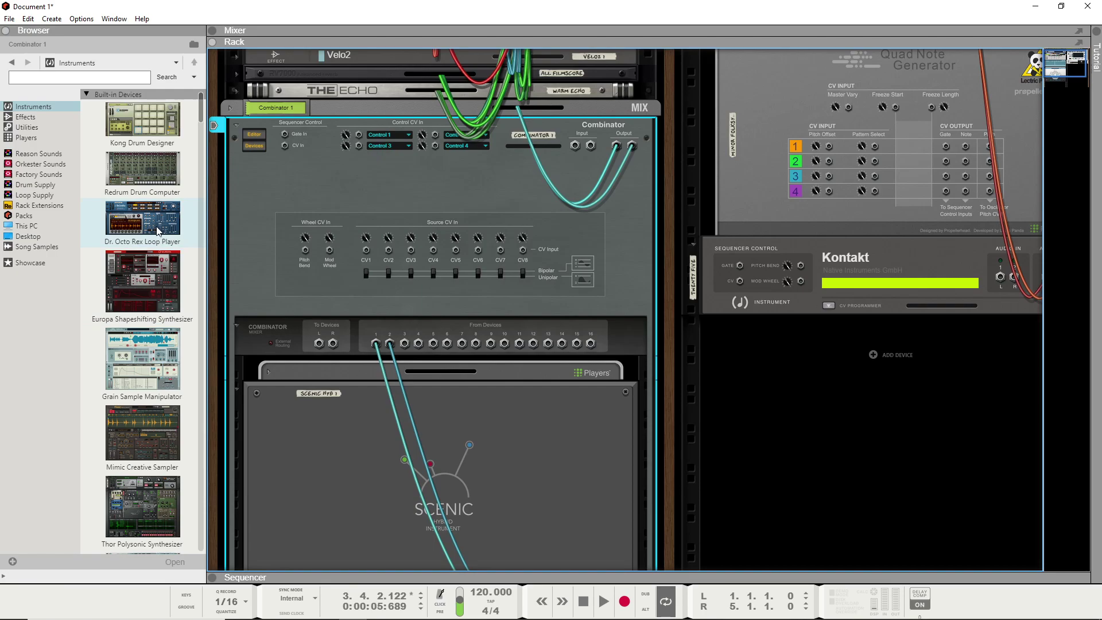
scroll(159, 231, "down", 3)
scroll(158, 231, "up", 3)
scroll(389, 285, "down", 1)
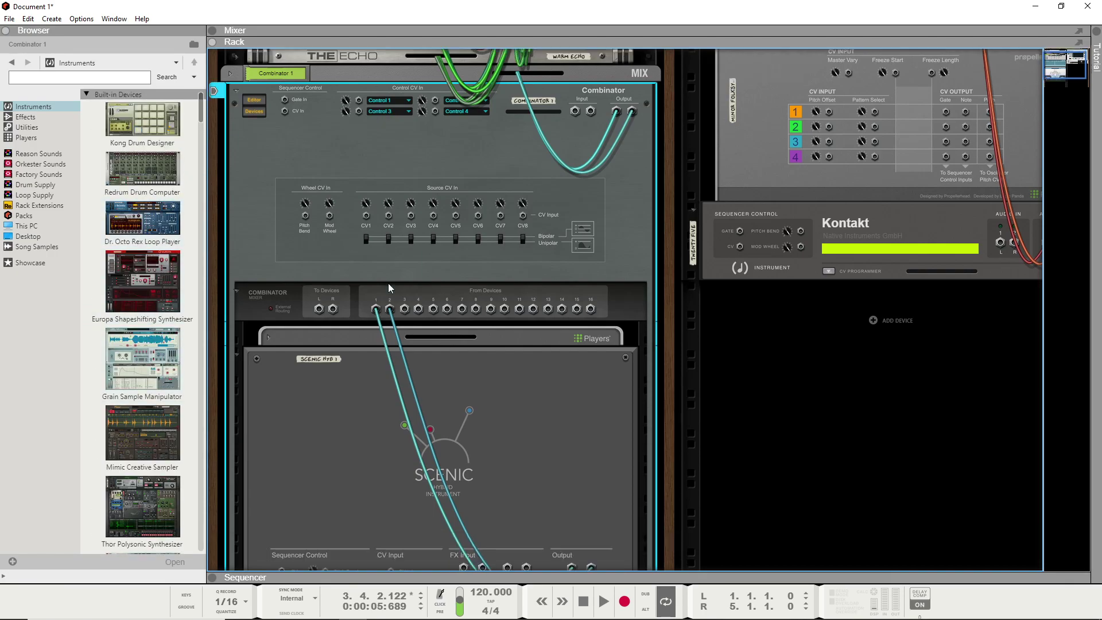
scroll(385, 298, "down", 1)
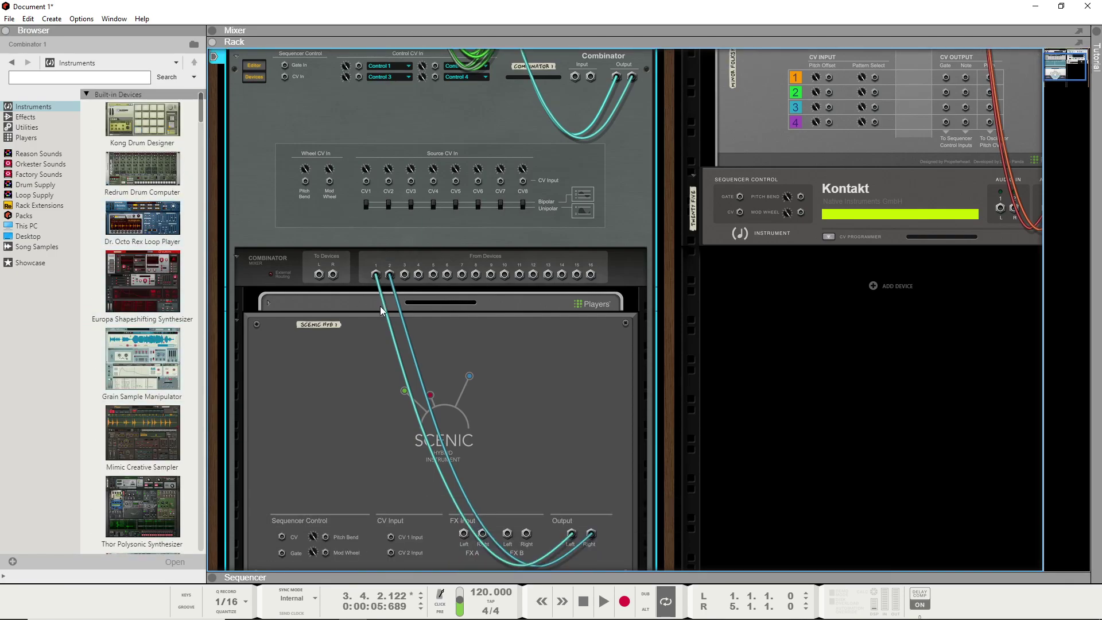
left_click(268, 303)
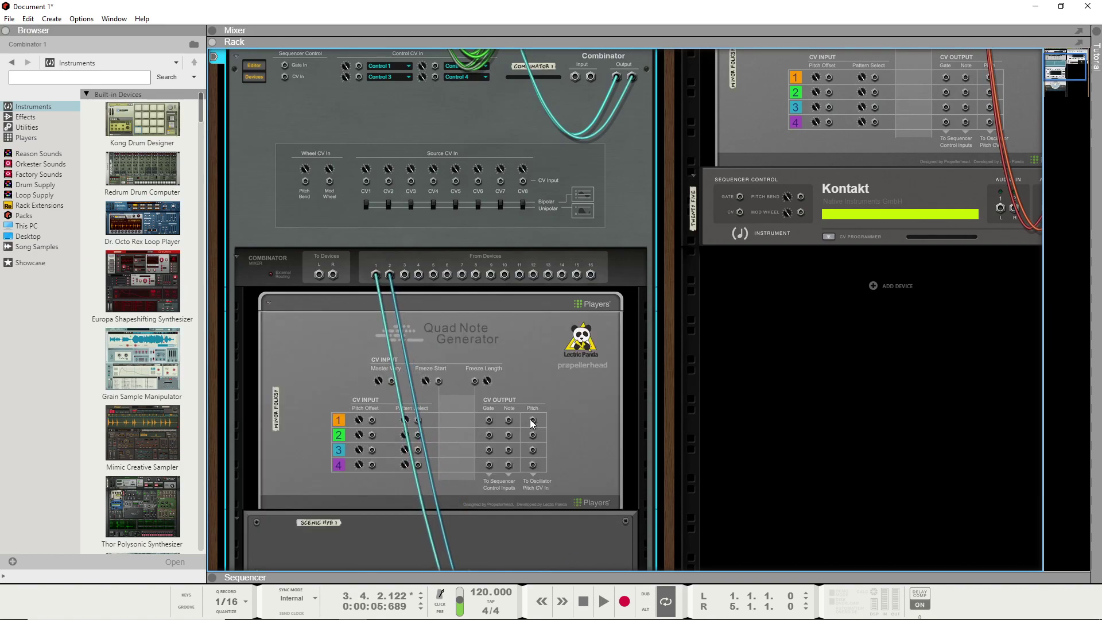
left_click_drag(508, 420, 359, 181)
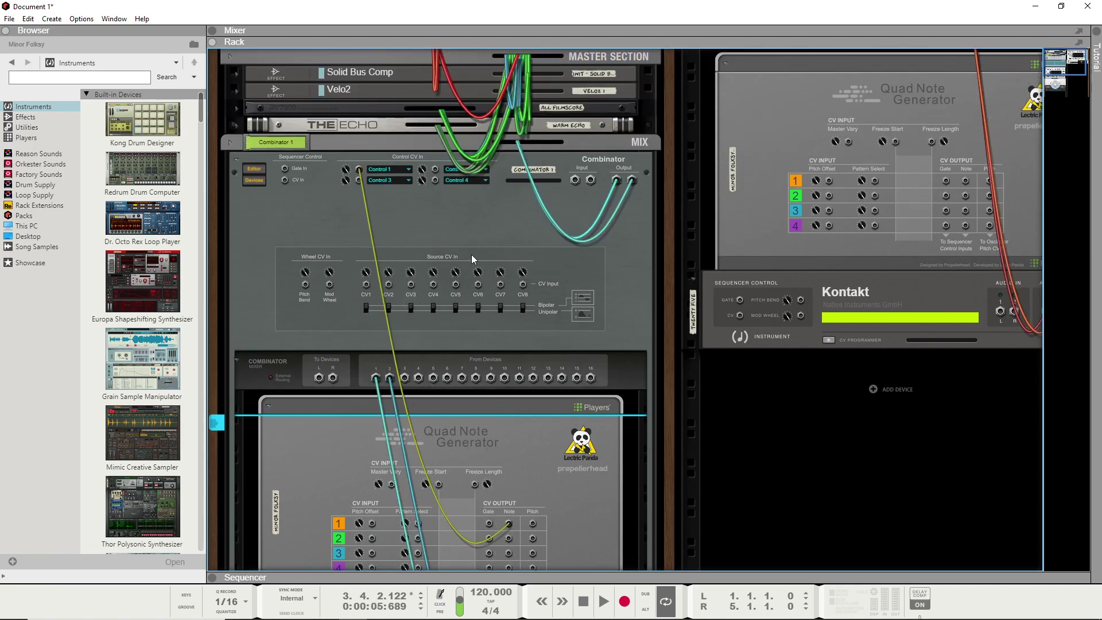
key("Tab")
Step: Play the Quad Note pattern, watch Scenic's engine balance move toward B, then stop playback
key("space")
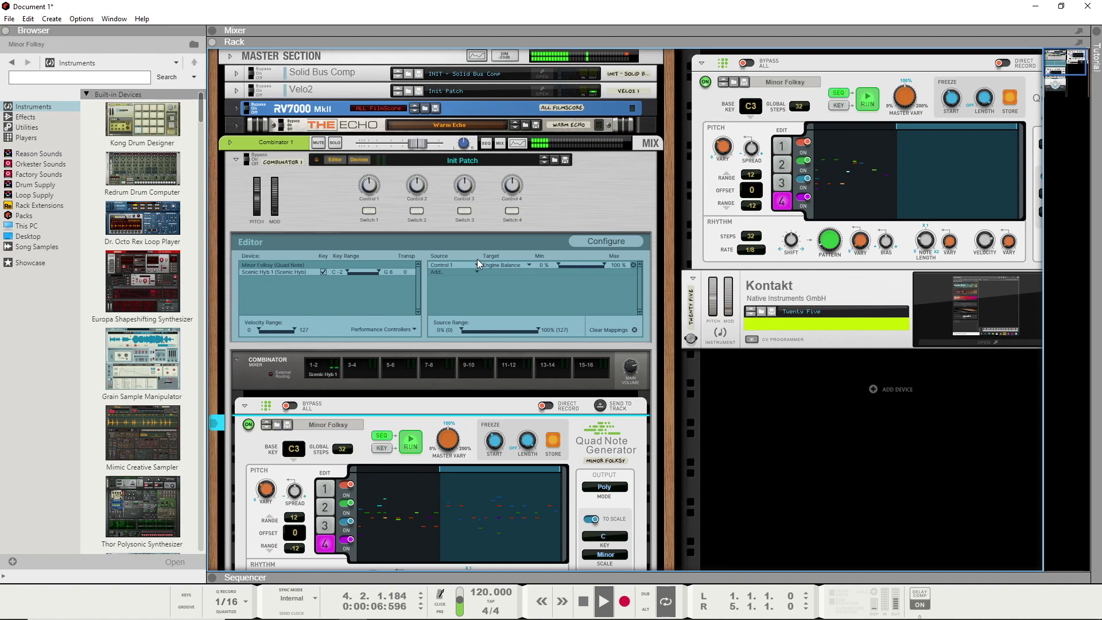
scroll(477, 259, "down", 3)
scroll(477, 261, "down", 3)
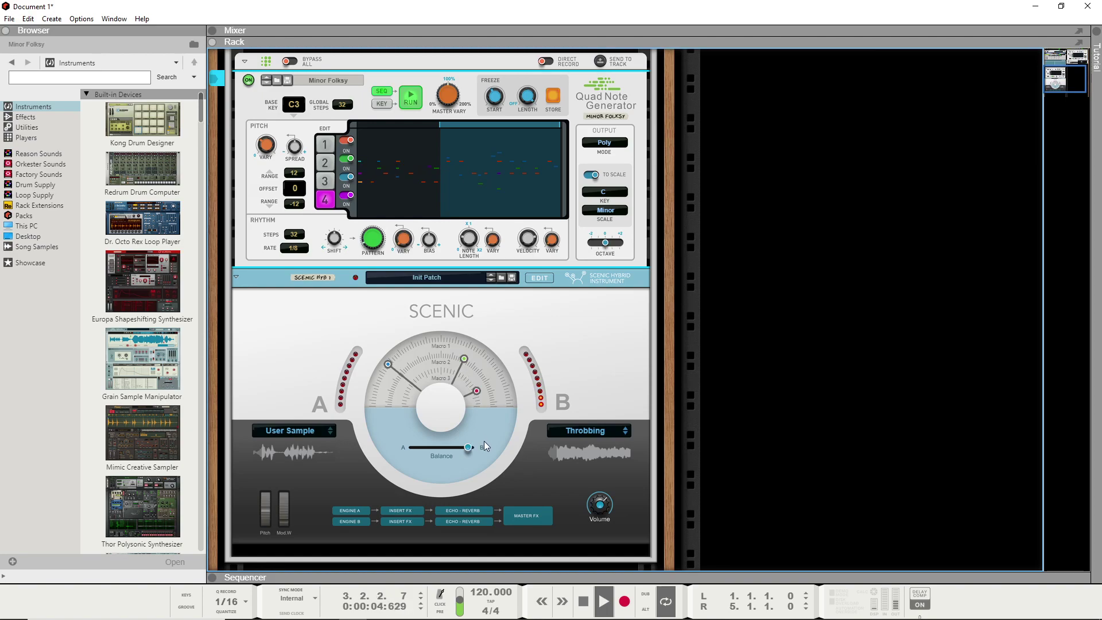
key("space")
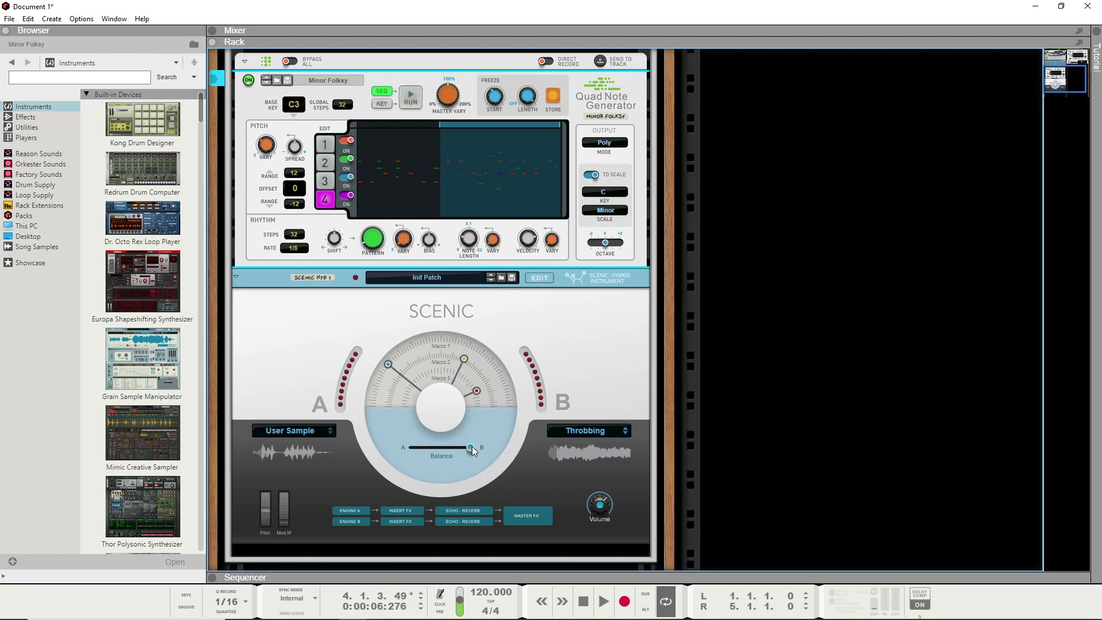
scroll(467, 417, "up", 5)
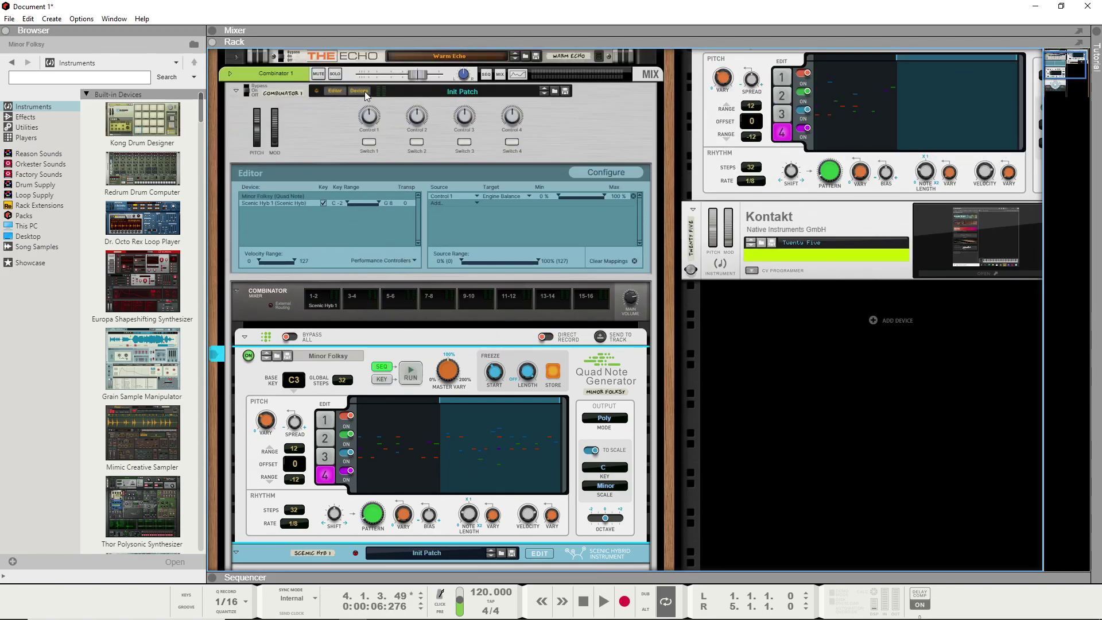
Step: Patch Combinator Control CV In 1 from the Quad Note Generator's Pitch CV output
key("Tab")
left_click_drag(358, 101, 532, 457)
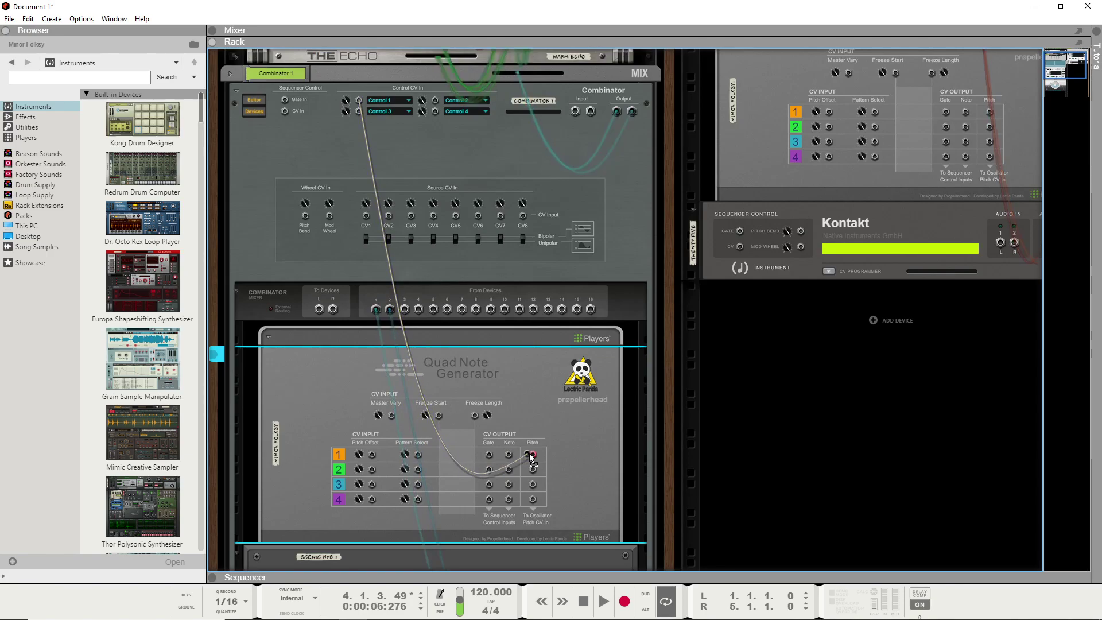
key("Tab")
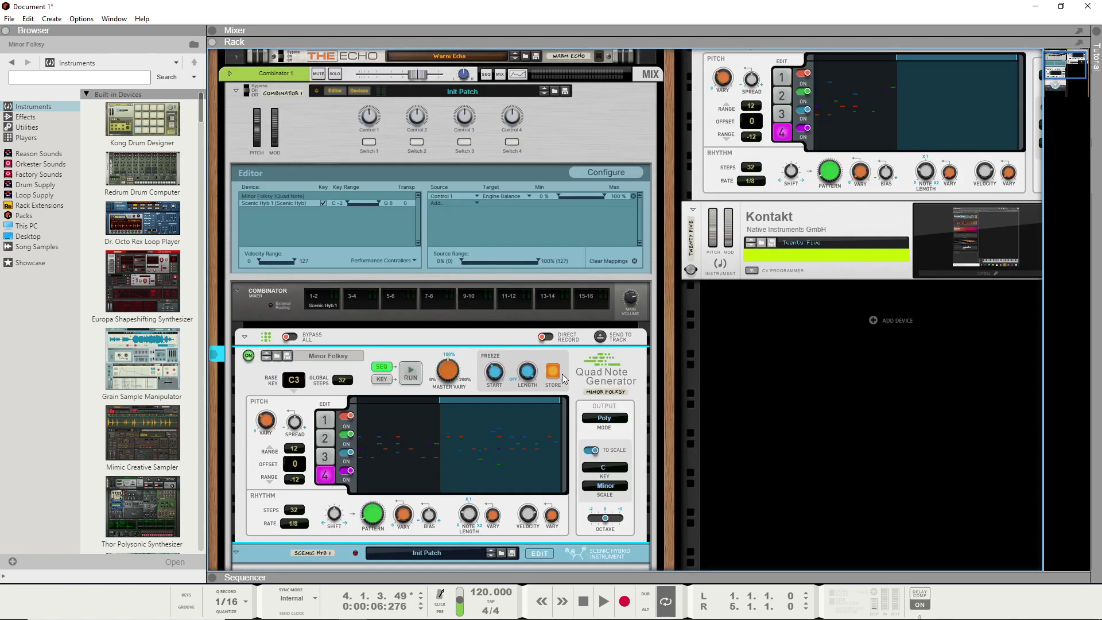
scroll(470, 334, "down", 3)
scroll(476, 317, "down", 2)
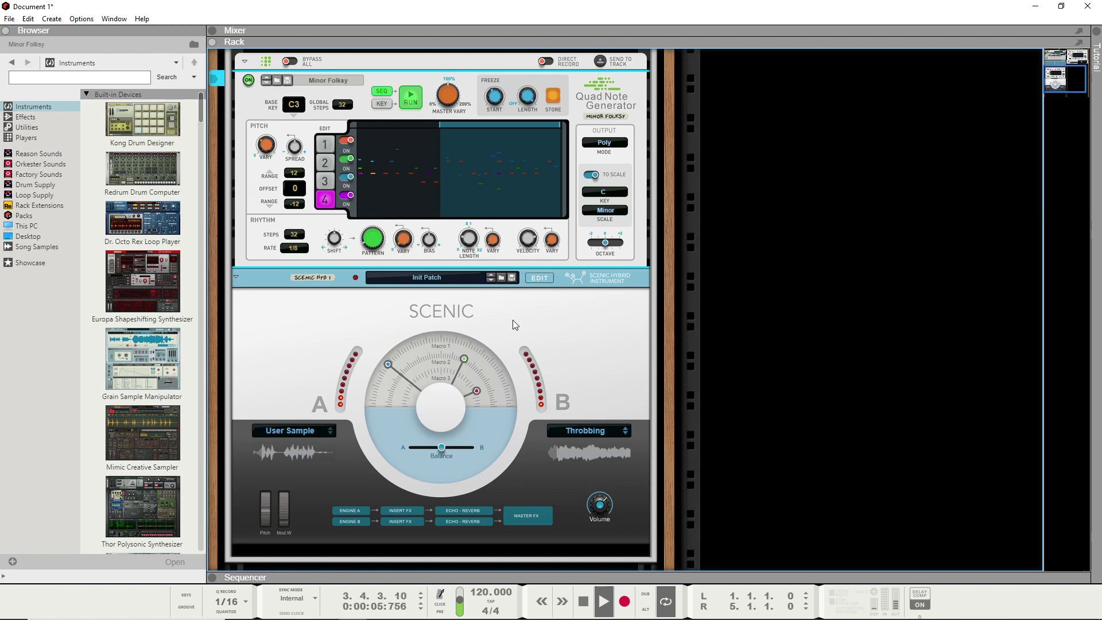
Step: Hide the Combinator's editor panel, keeping its device chain visible
left_click(432, 454)
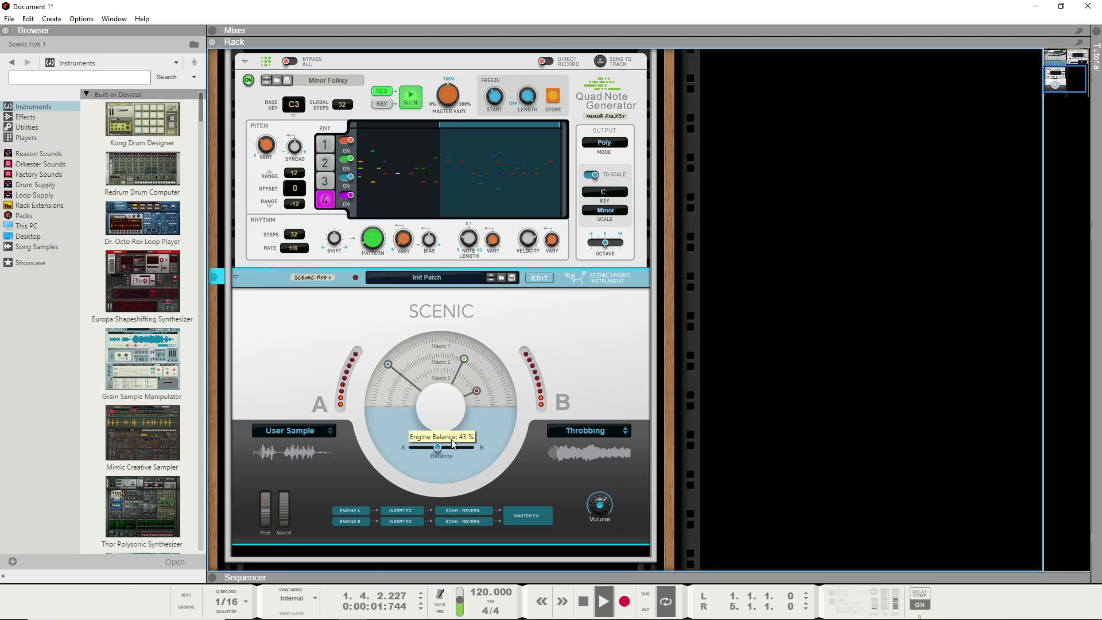
scroll(475, 286, "up", 6)
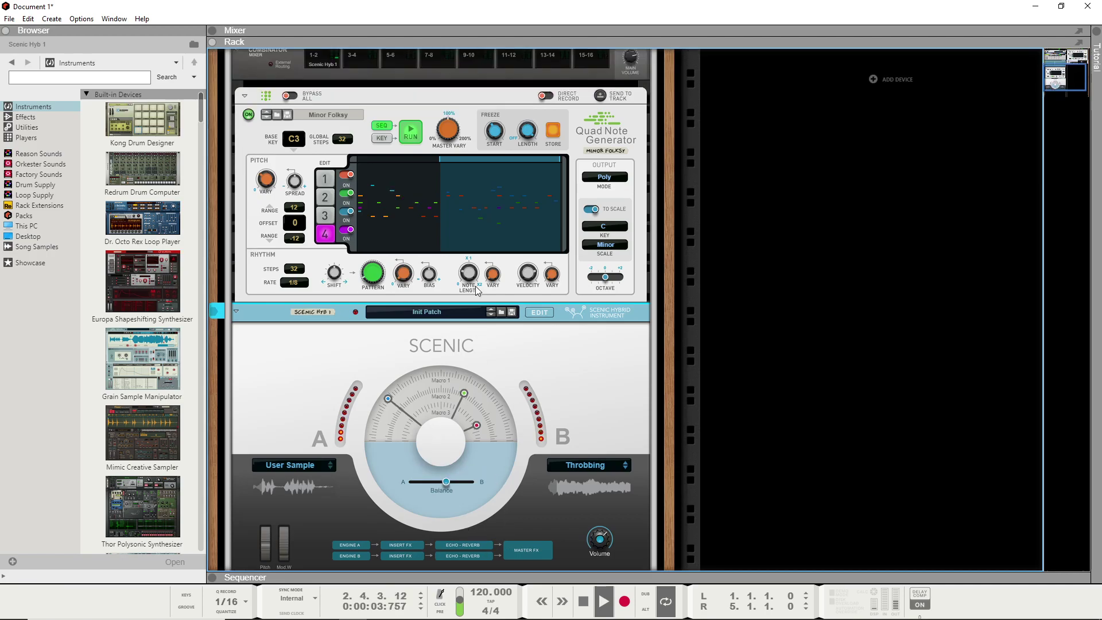
scroll(382, 236, "down", 2)
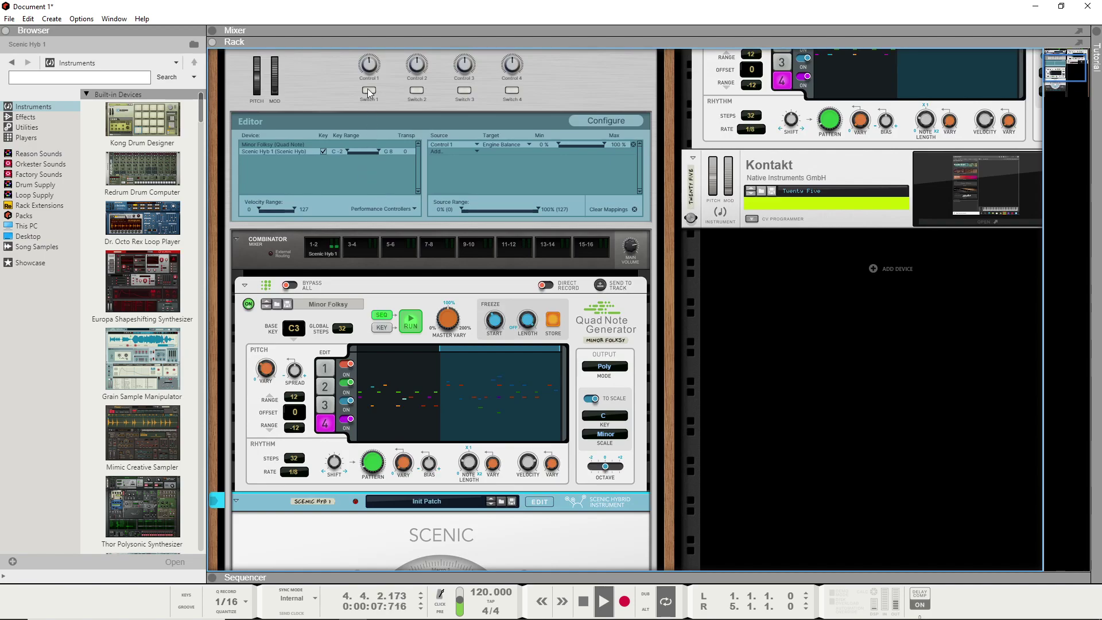
scroll(367, 88, "up", 2)
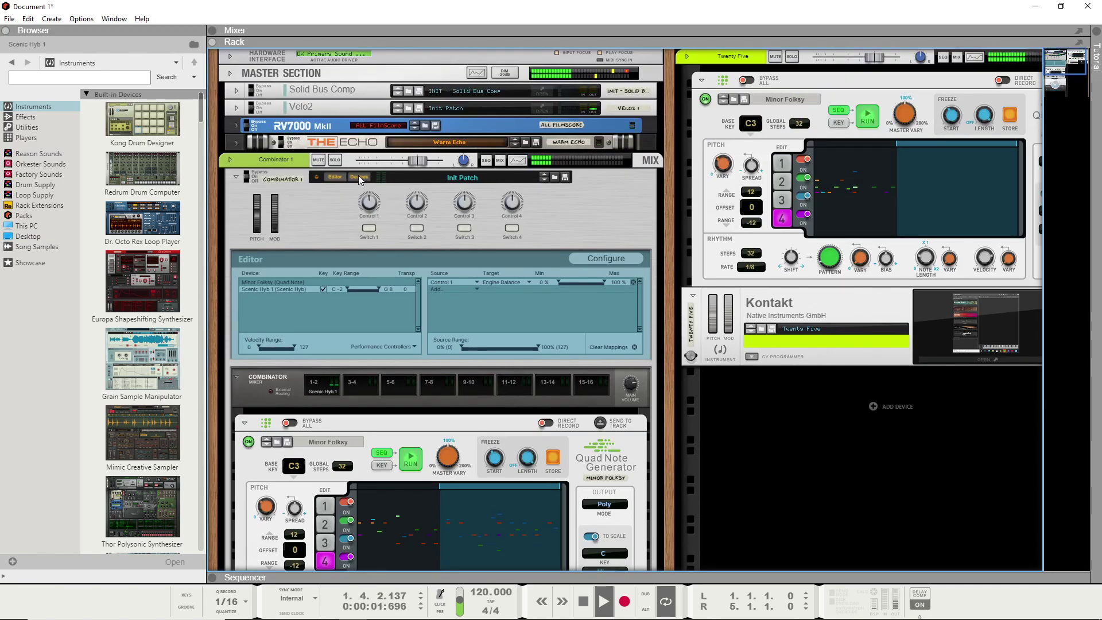
left_click(358, 175)
left_click(337, 176)
left_click(356, 177)
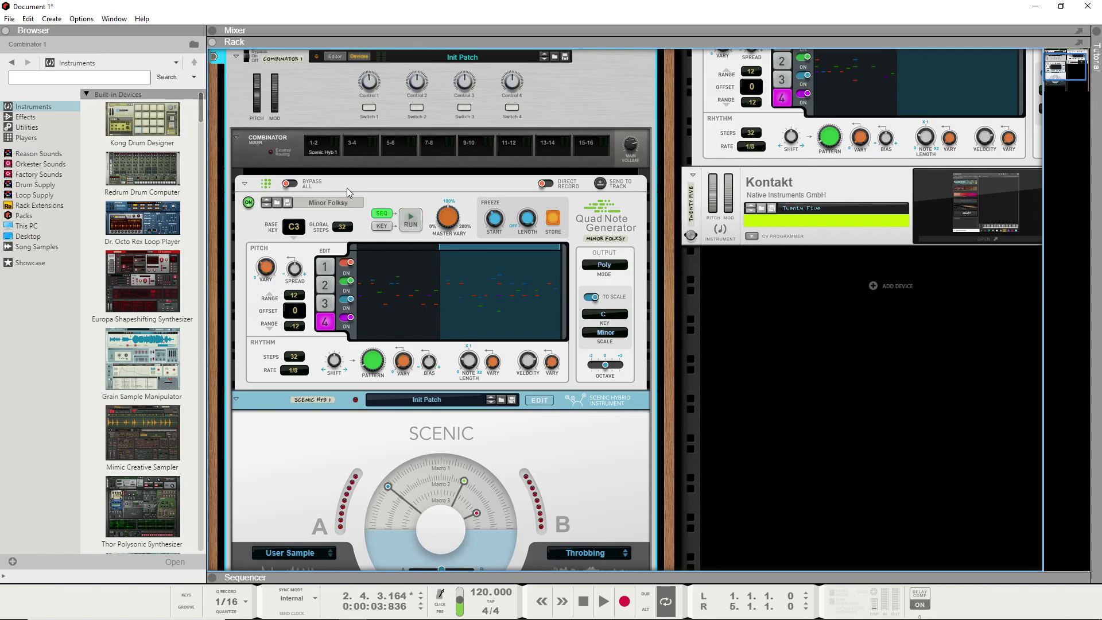
Step: Nudge Scenic's engine balance slightly toward A and start the Quad Note Generator running
scroll(517, 317, "down", 2)
left_click_drag(441, 465, 421, 464)
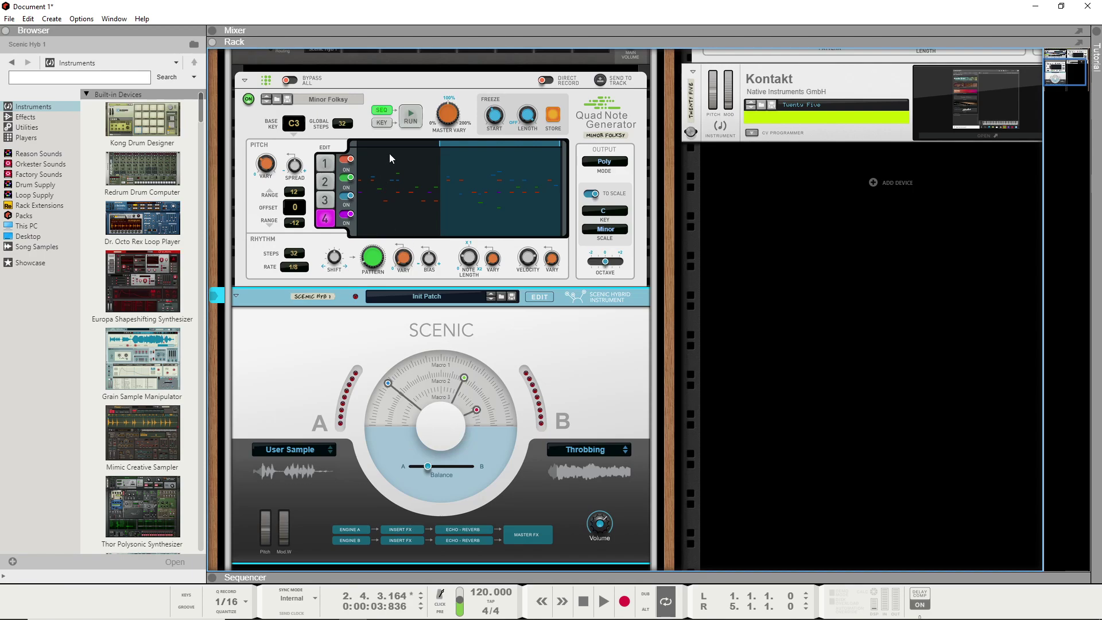
left_click(410, 120)
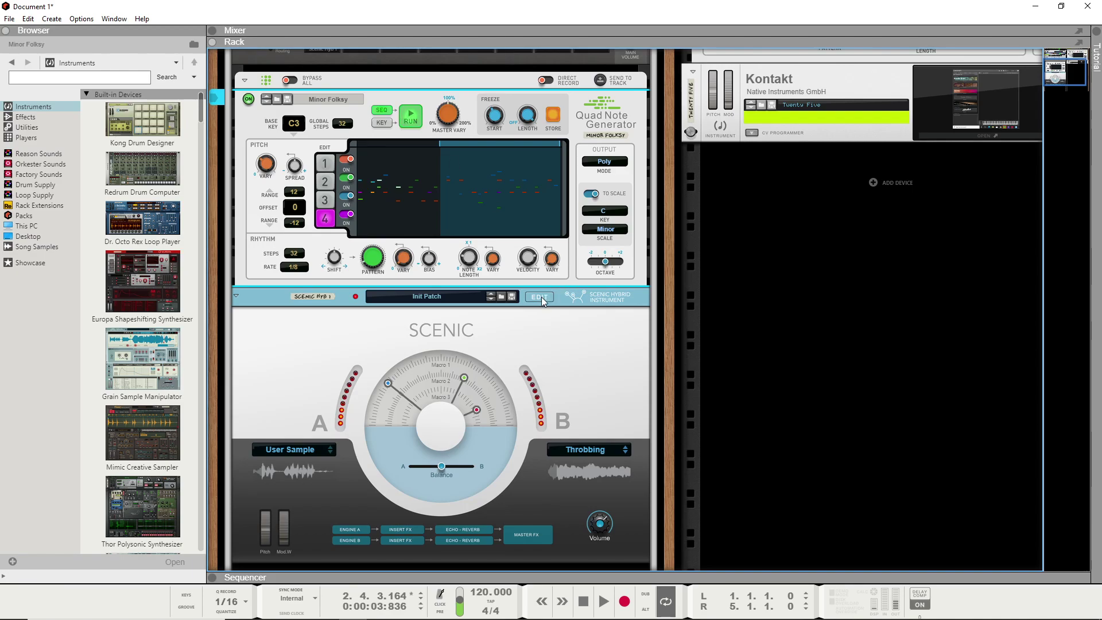
Step: Expand Scenic's editor, switch off Sample Engine B's granular mode, and restart playback
left_click(541, 298)
scroll(516, 401, "down", 1)
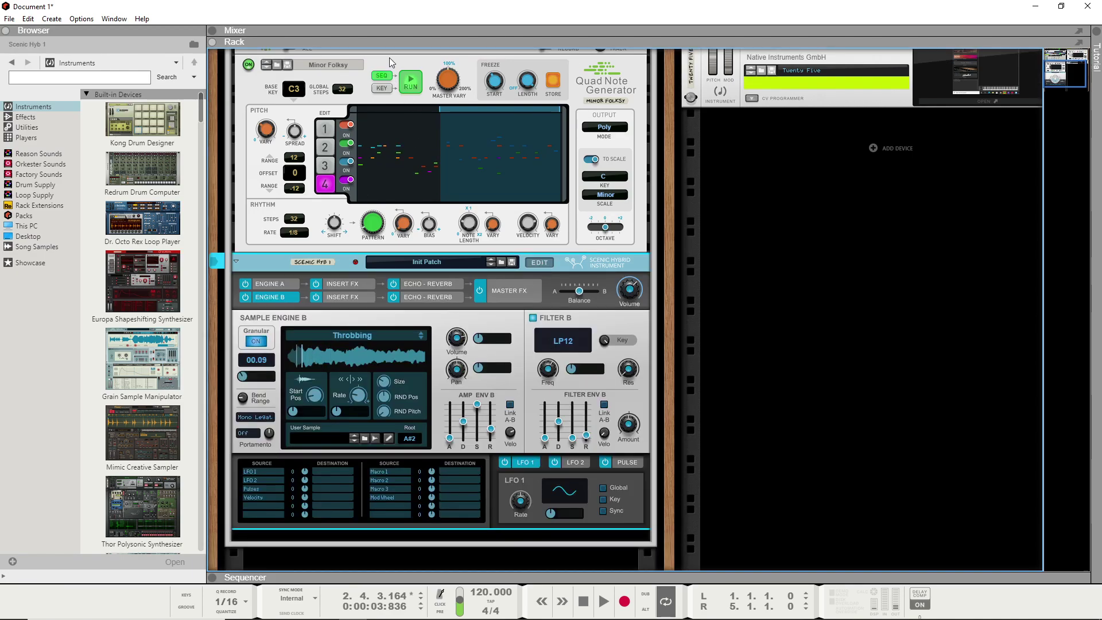
left_click(402, 74)
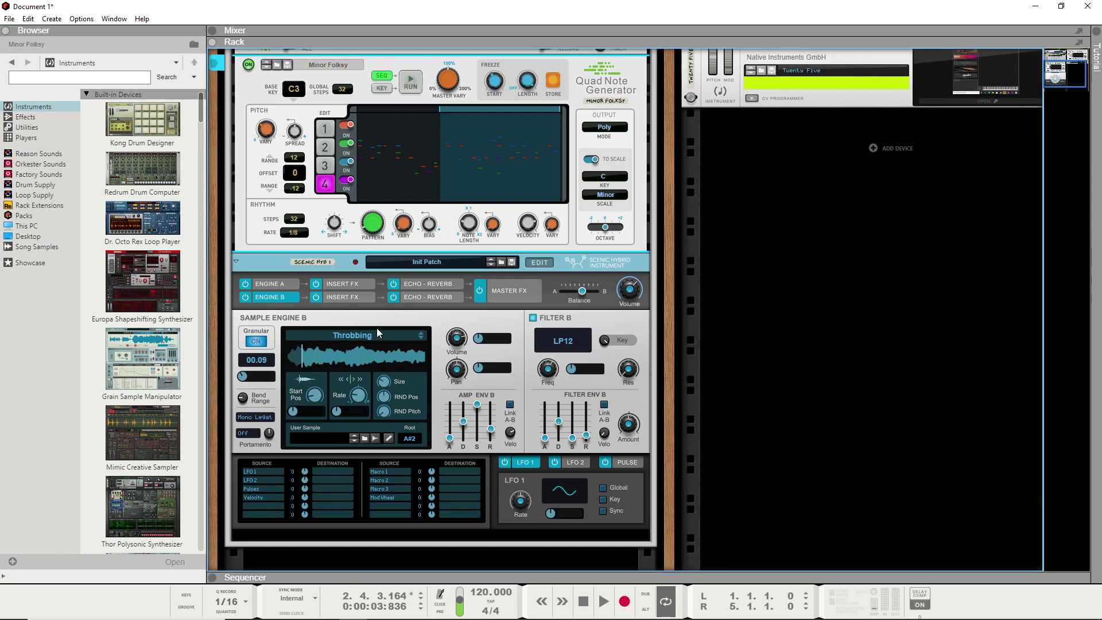
left_click(256, 342)
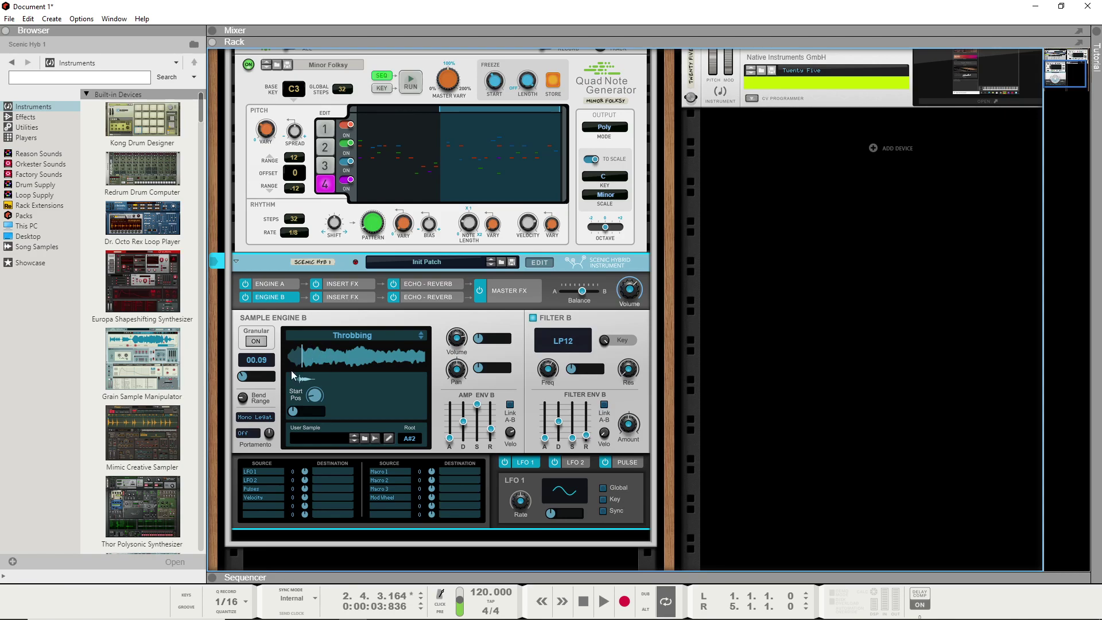
key("space")
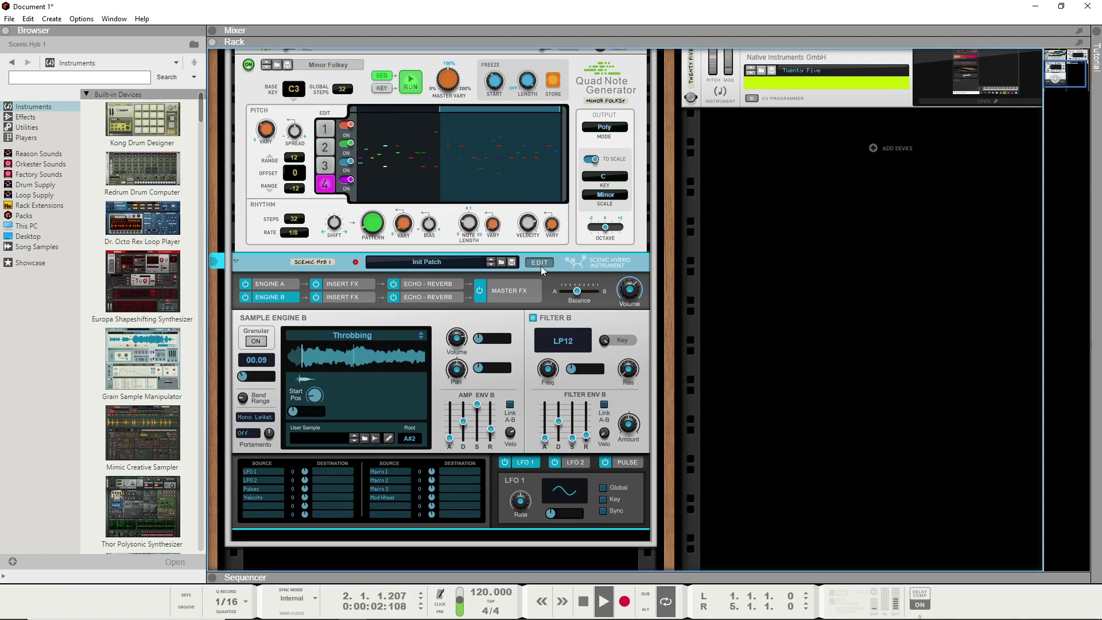
scroll(538, 265, "up", 5)
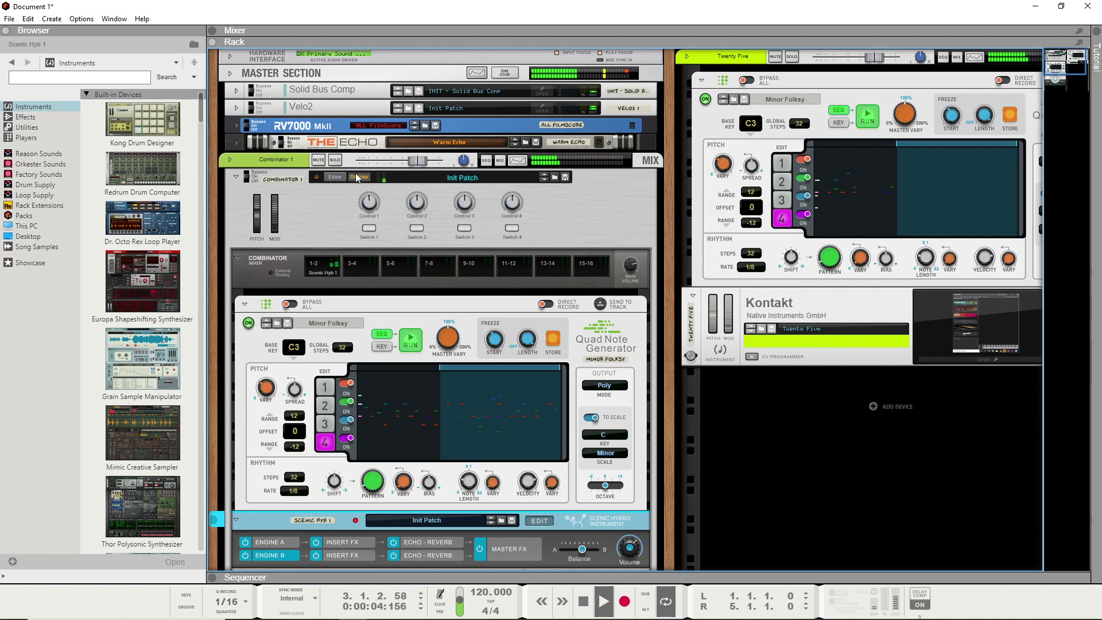
Step: Delete the Combinator's Control 1 → Engine Balance mapping in the Combinator Editor
left_click(356, 177)
left_click(343, 175)
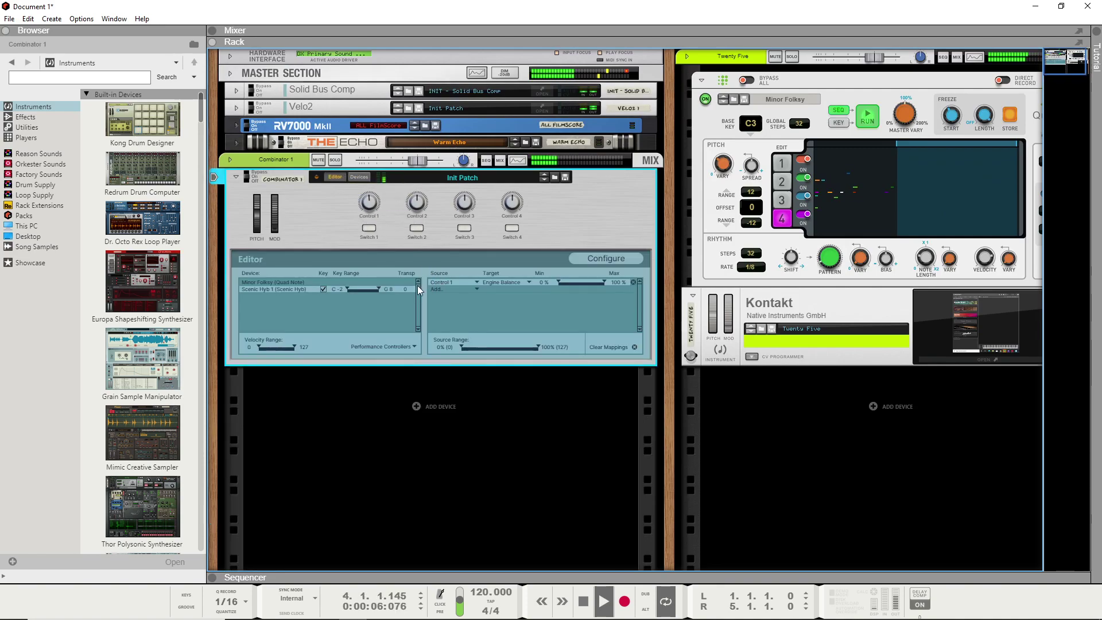
left_click(634, 282)
left_click(335, 175)
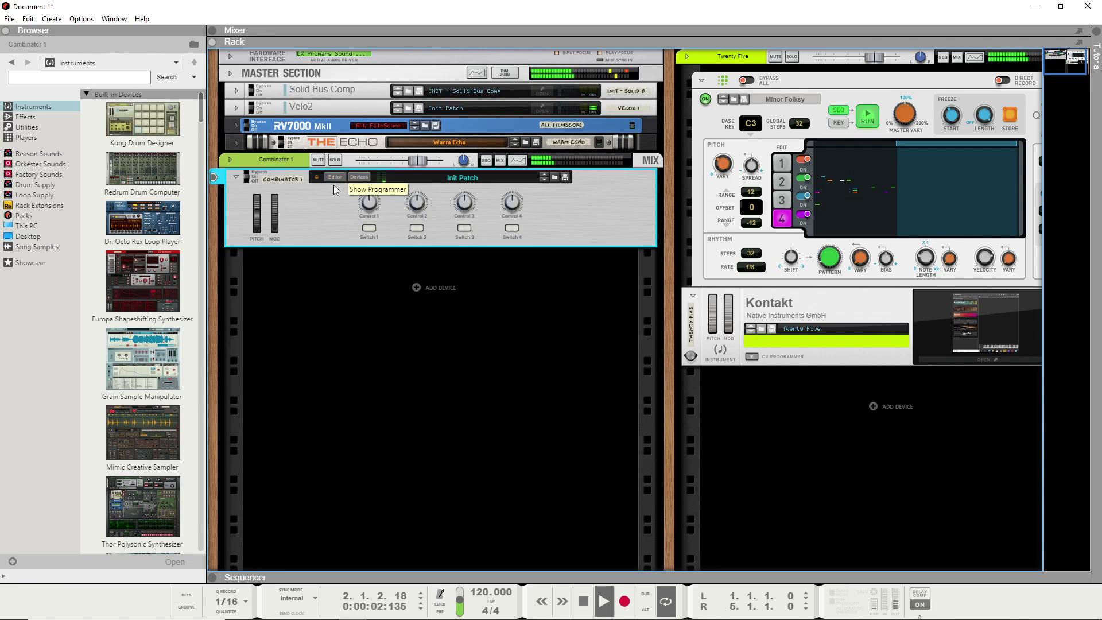
left_click(359, 177)
Step: Push Scenic's engine balance fully to B, then back to 0 %, fully on A
scroll(411, 322, "down", 3)
scroll(411, 322, "down", 1)
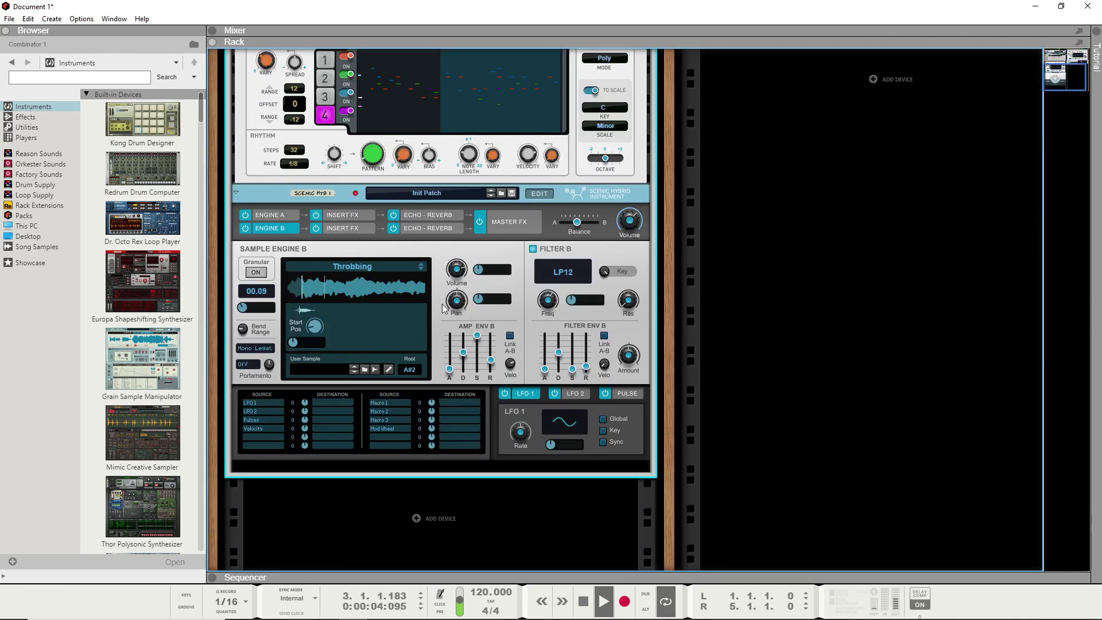
left_click_drag(577, 222, 612, 233)
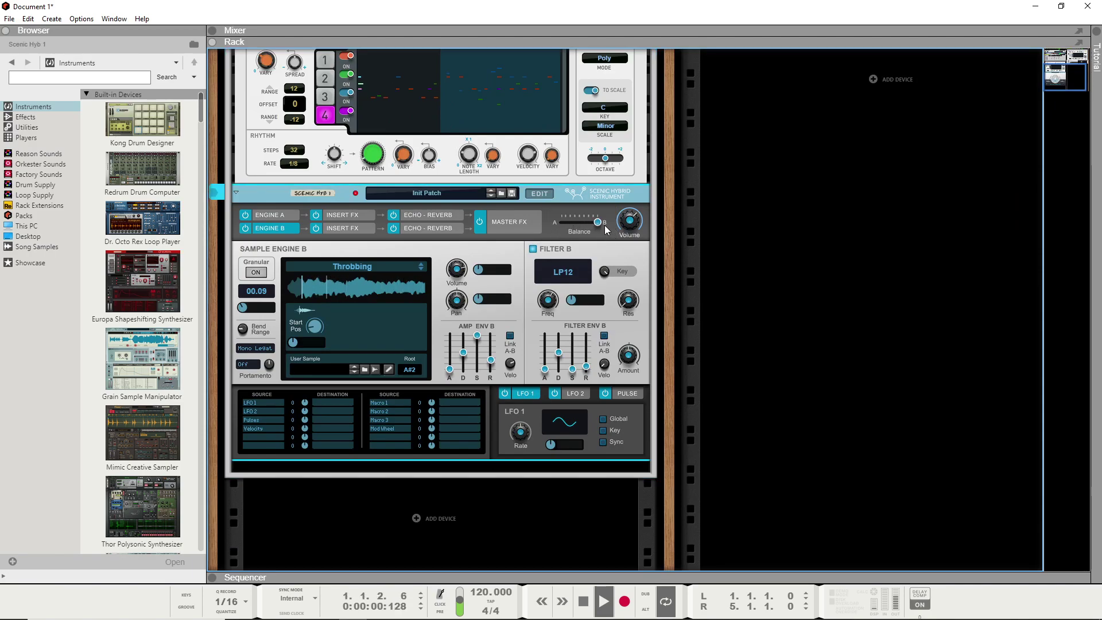
mouse_move(602, 227)
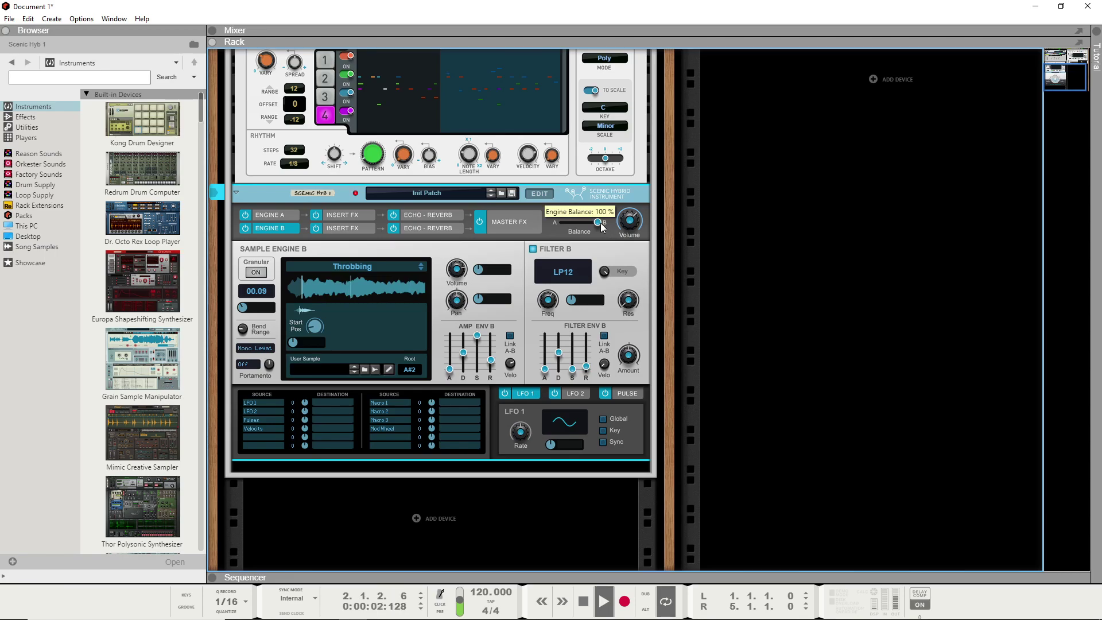
left_click_drag(602, 228, 561, 234)
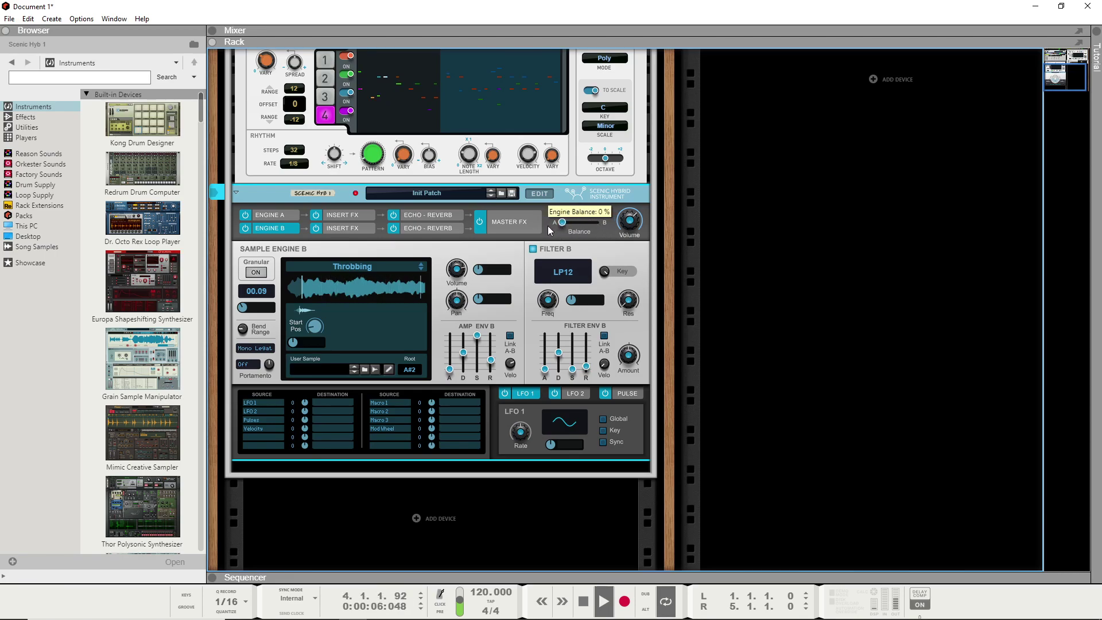
scroll(770, 234, "up", 6)
scroll(780, 233, "up", 4)
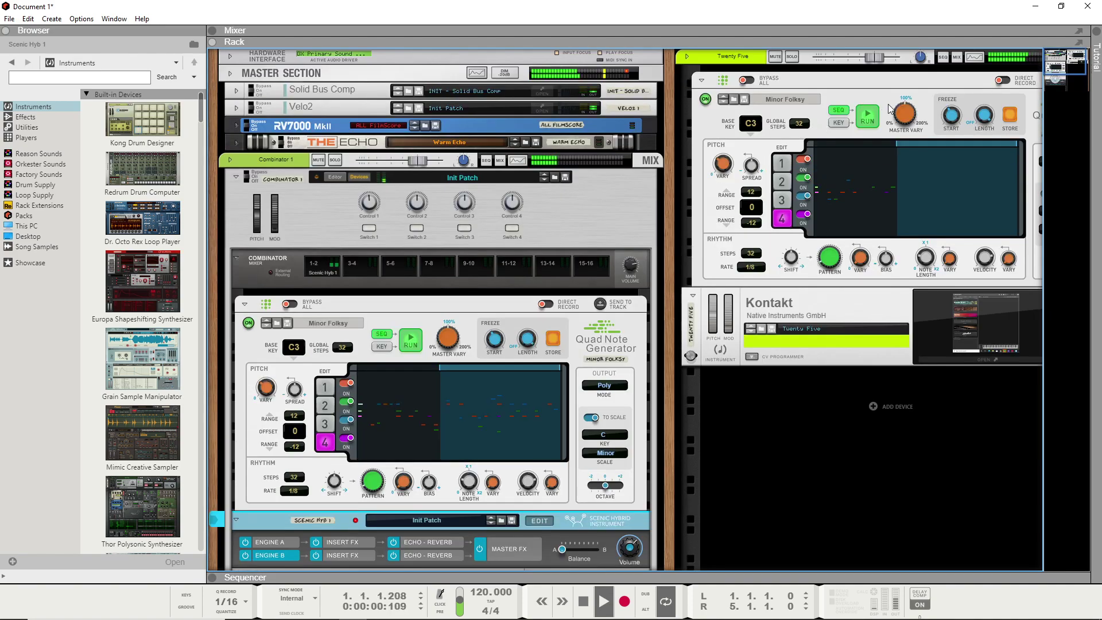
Step: Turn on engine B's granular mode, raise random position to about 78%, and set balance to 47%
left_click(876, 123)
scroll(483, 410, "down", 10)
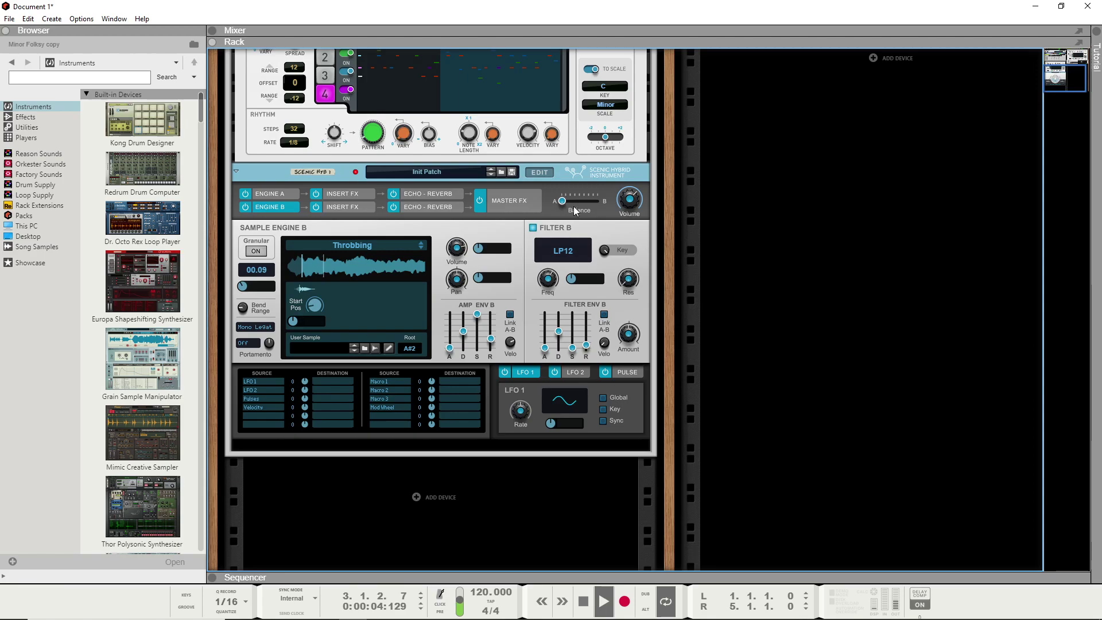
left_click_drag(561, 201, 587, 212)
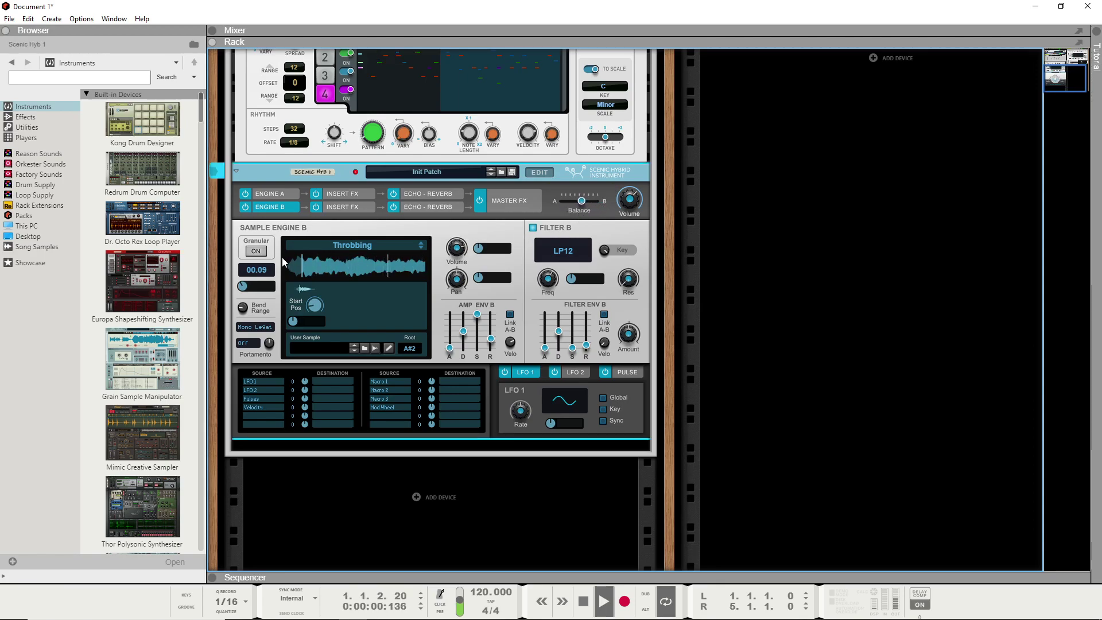
left_click(256, 251)
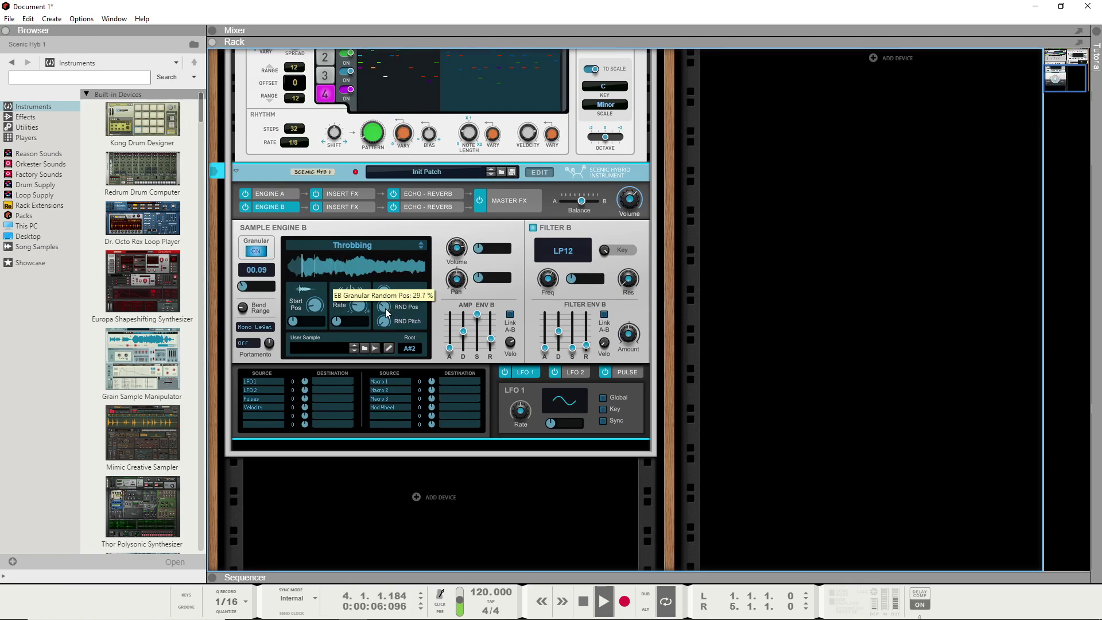
left_click_drag(386, 312, 365, 291)
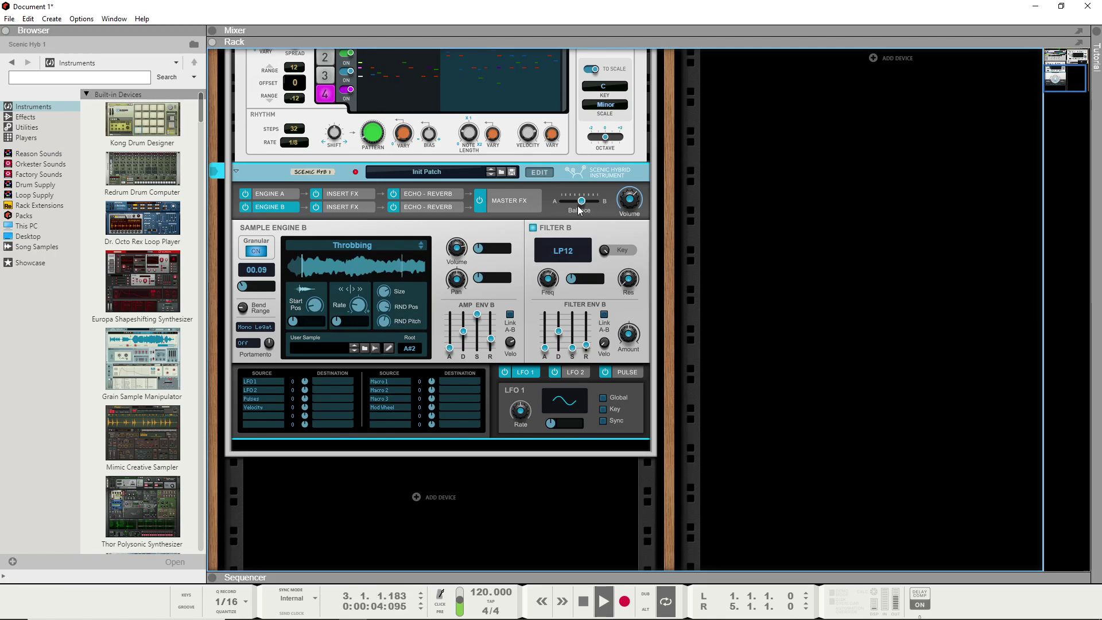
left_click_drag(579, 208, 580, 209)
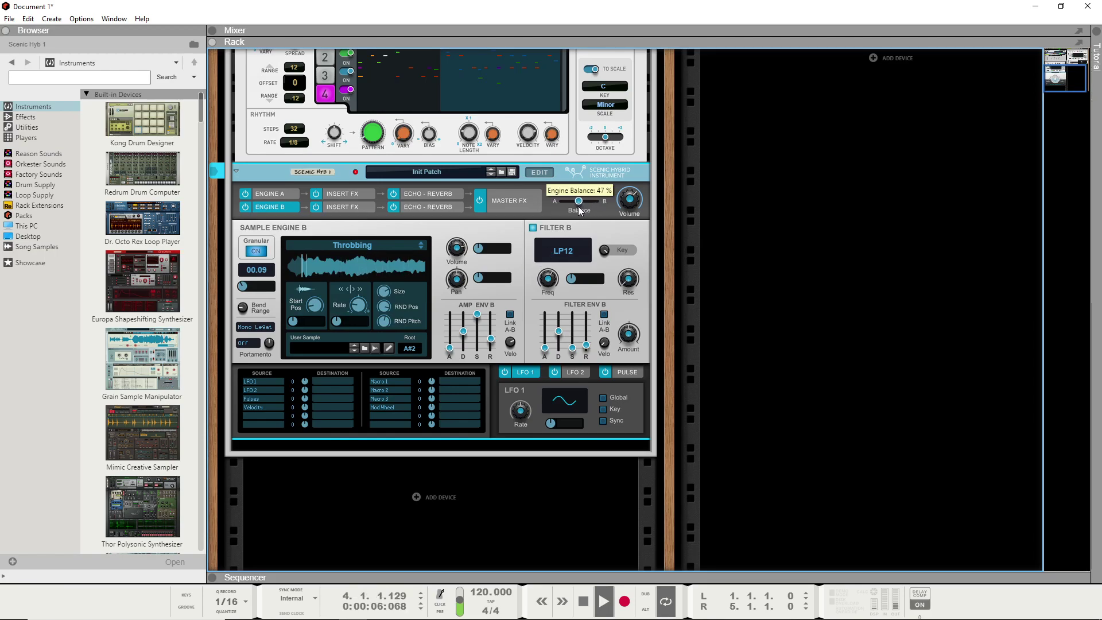
scroll(494, 343, "up", 5)
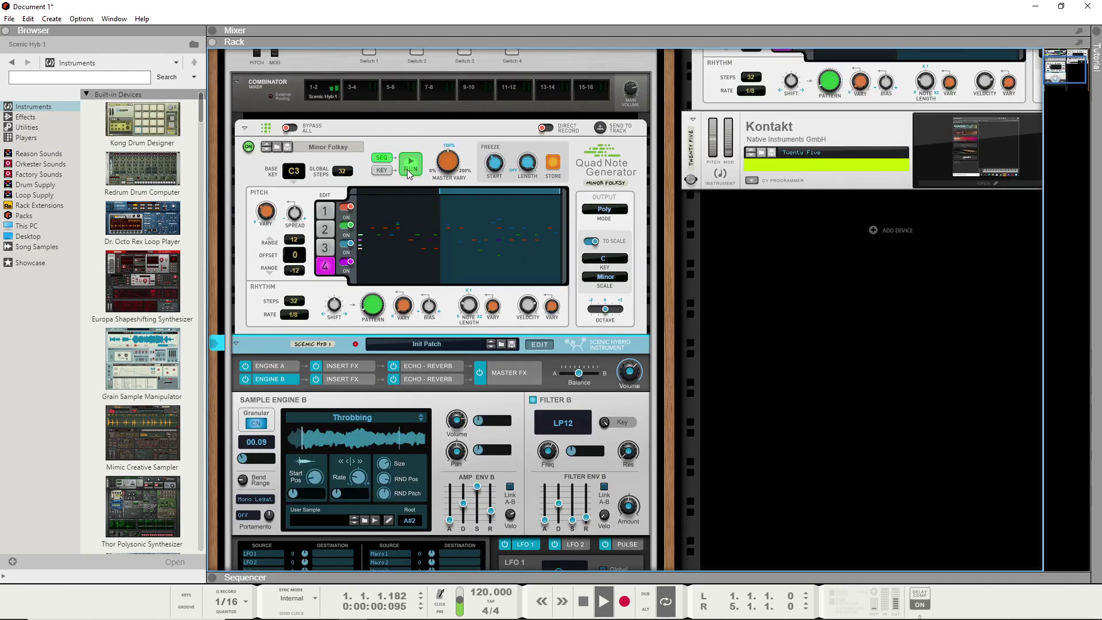
Step: Stop the Quad Note Generator, view the Insert FX, Echo-Reverb and Master FX pages, then close the edit panel
left_click(408, 170)
scroll(524, 337, "down", 2)
left_click(355, 229)
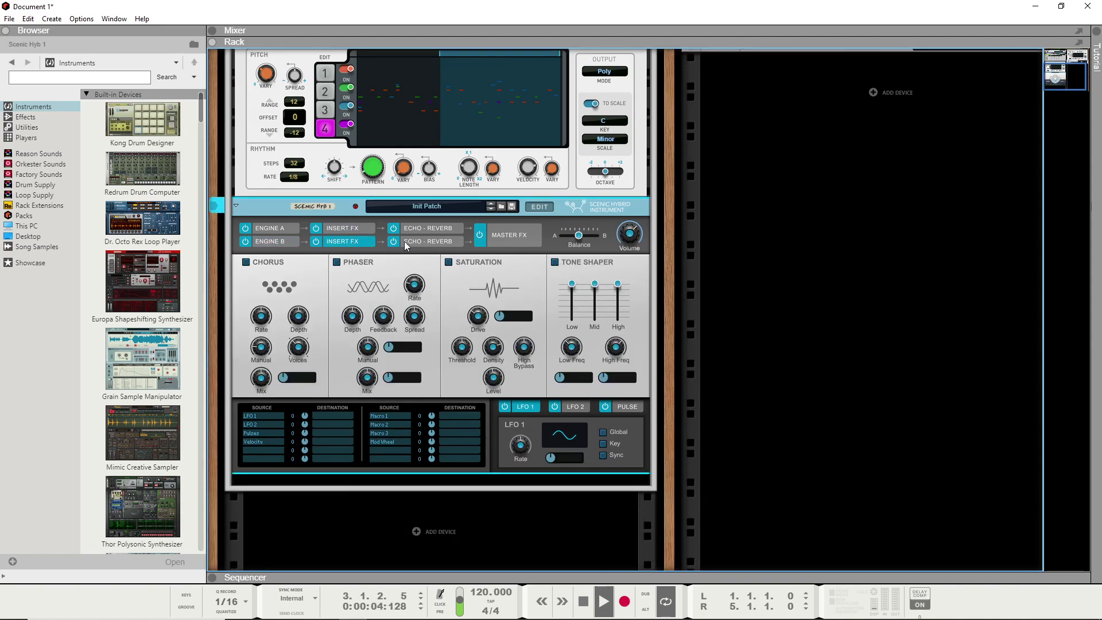
left_click(426, 241)
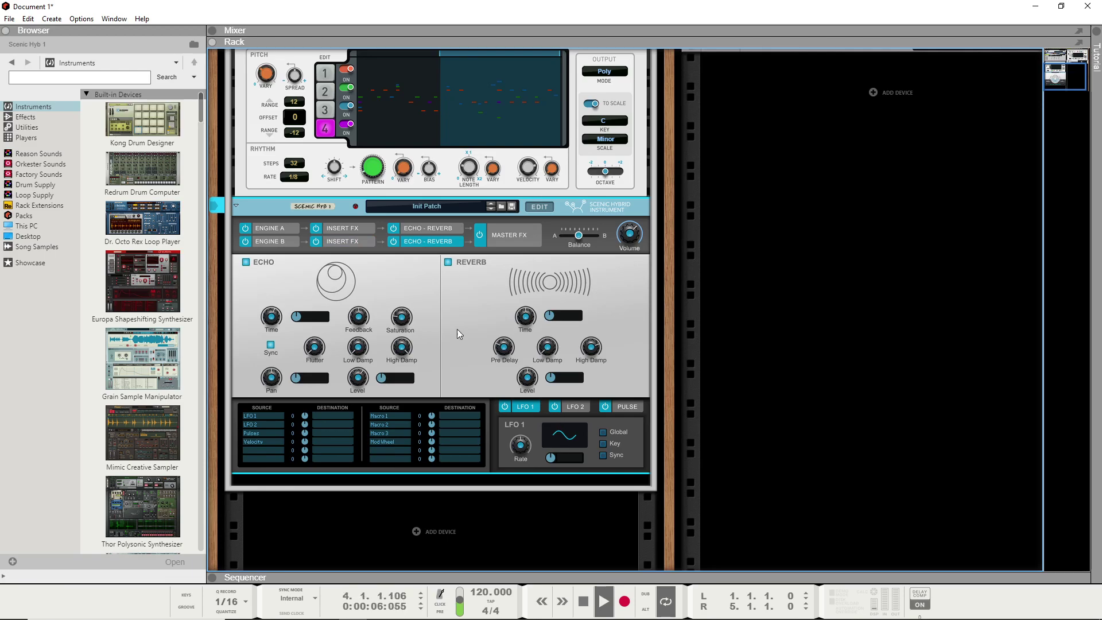
left_click(501, 227)
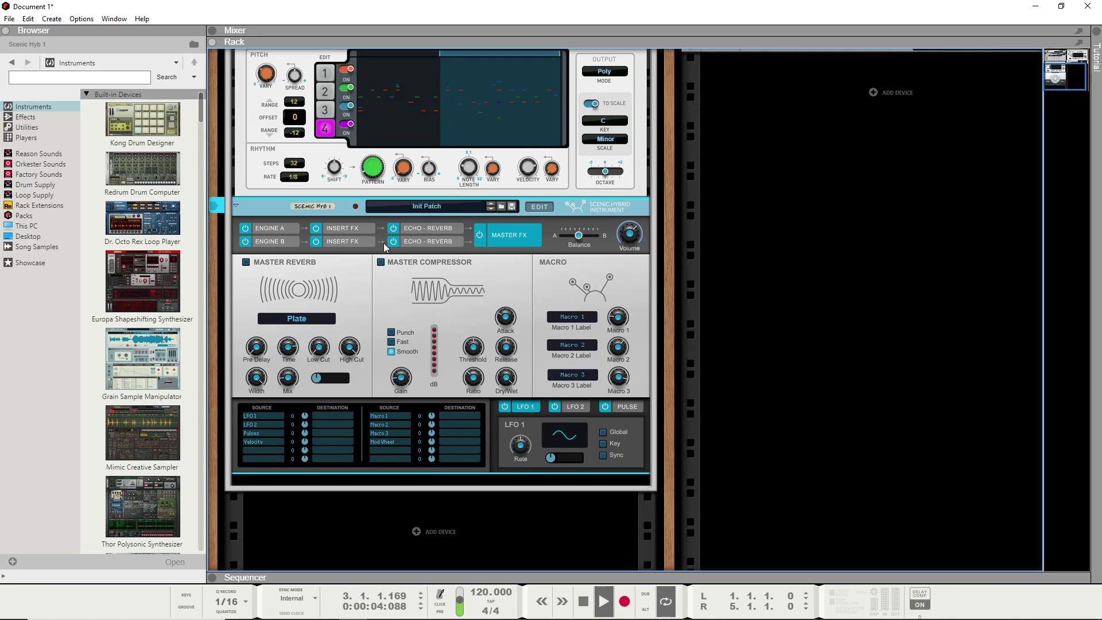
left_click(529, 210)
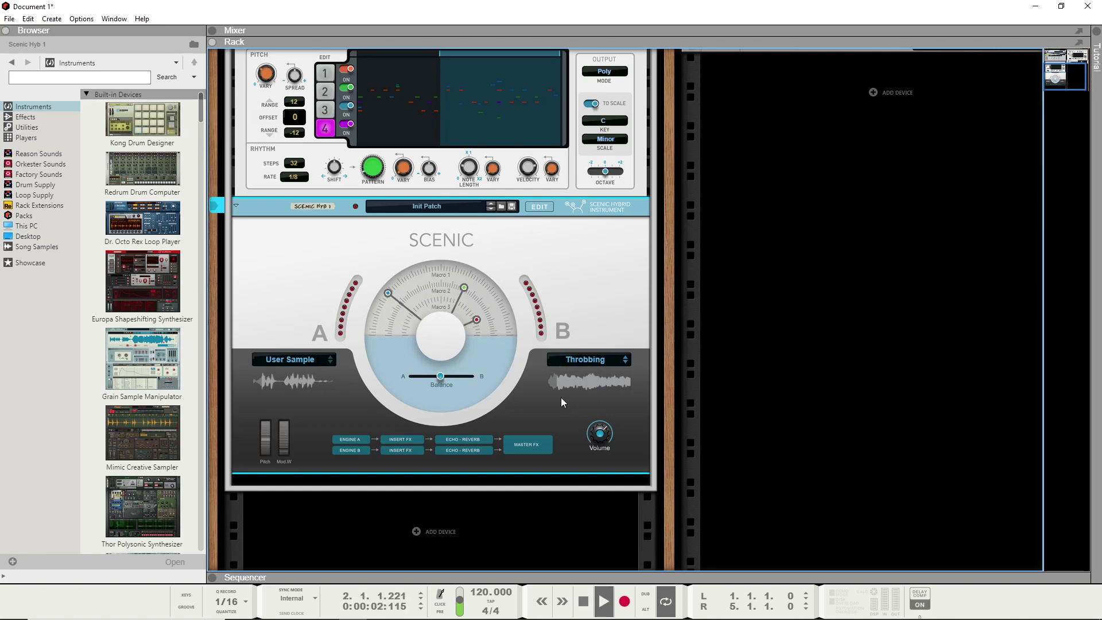
Step: Load the Orchestral TremStrings sample into engine A and restart the Quad Note Generator
scroll(560, 397, "down", 1)
scroll(549, 394, "up", 3)
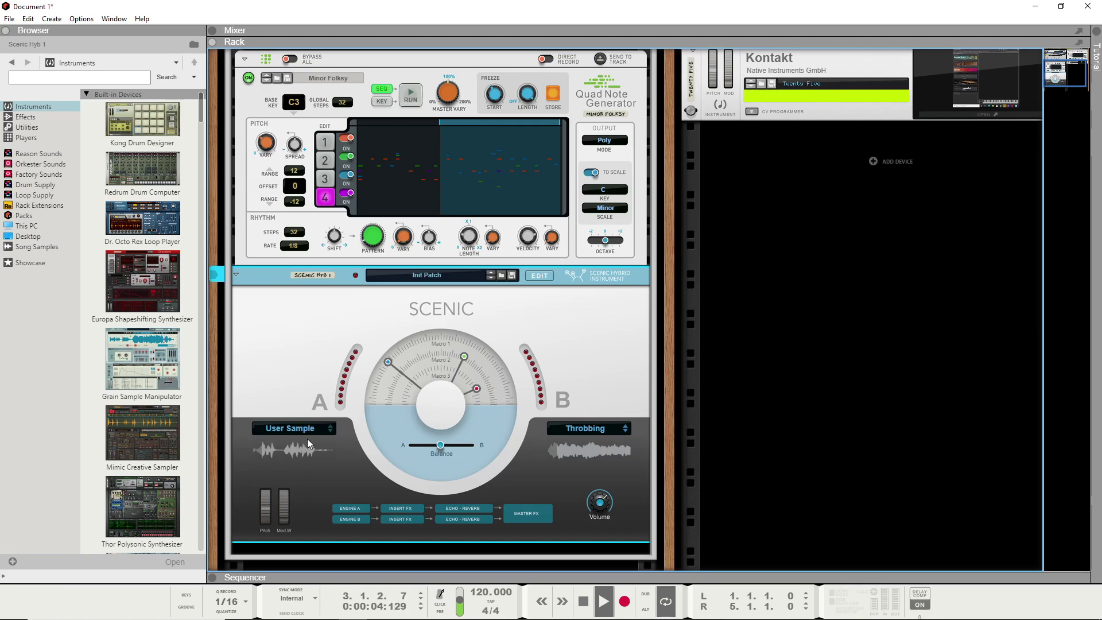
left_click(295, 423)
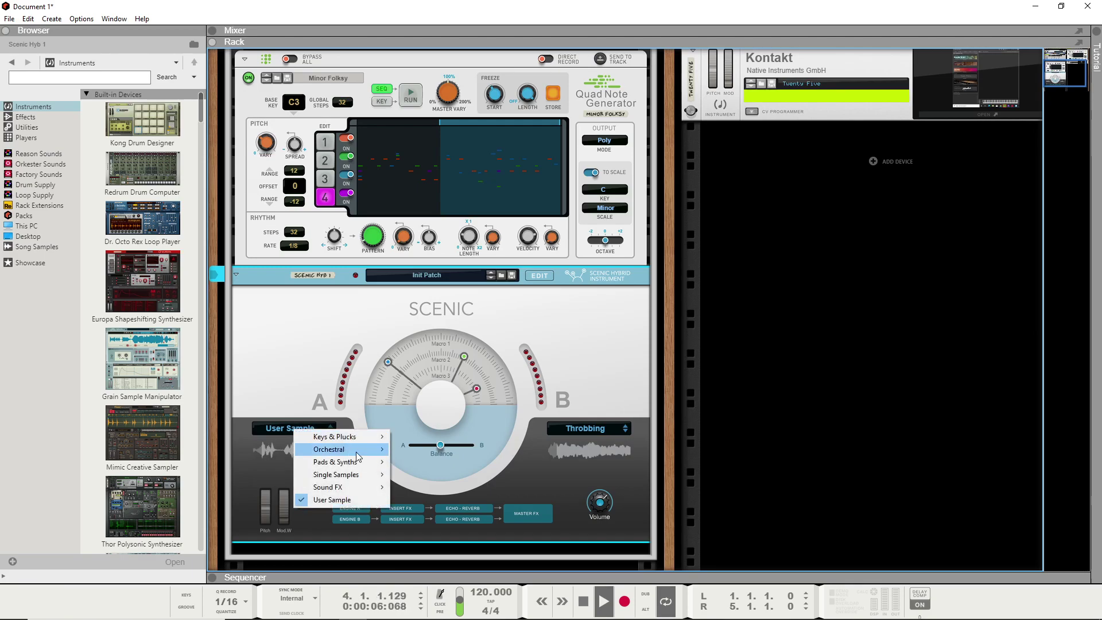
mouse_move(356, 449)
left_click(435, 412)
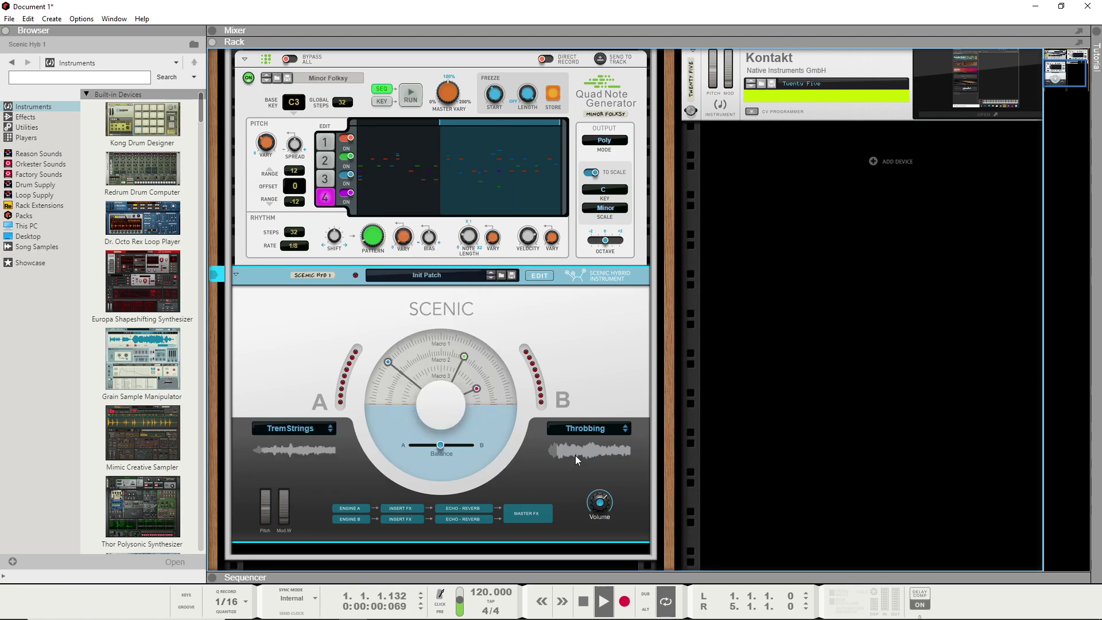
left_click(410, 96)
scroll(819, 154, "up", 7)
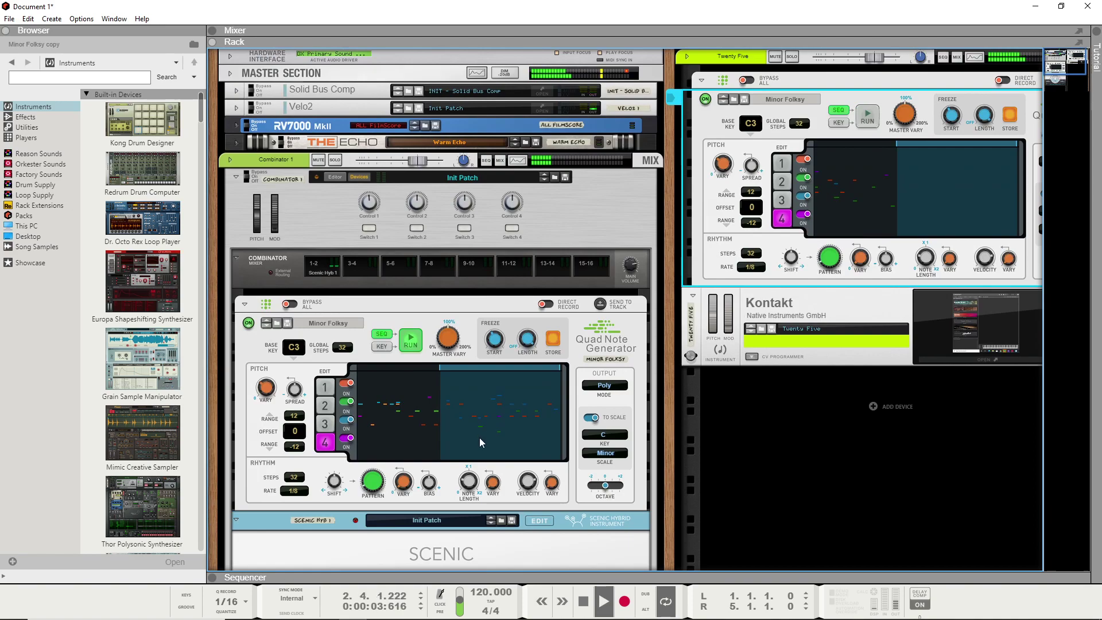
scroll(480, 437, "down", 6)
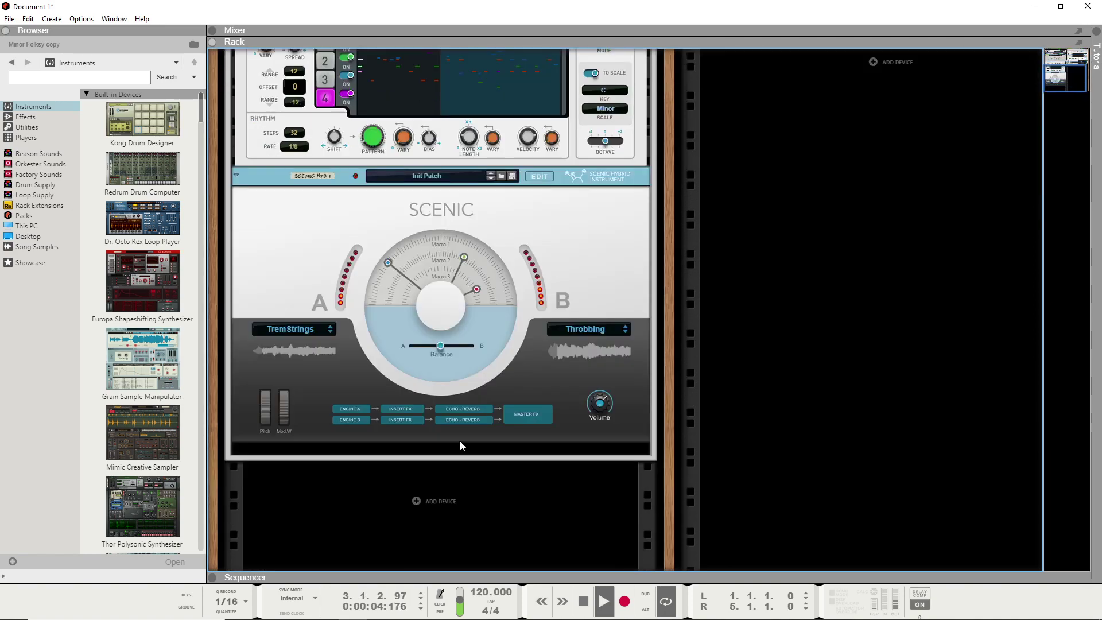
Step: Step through Afterimage and Borg Maturation Chamber to the Choppy Strings patch, nudging the engine balance
left_click(491, 180)
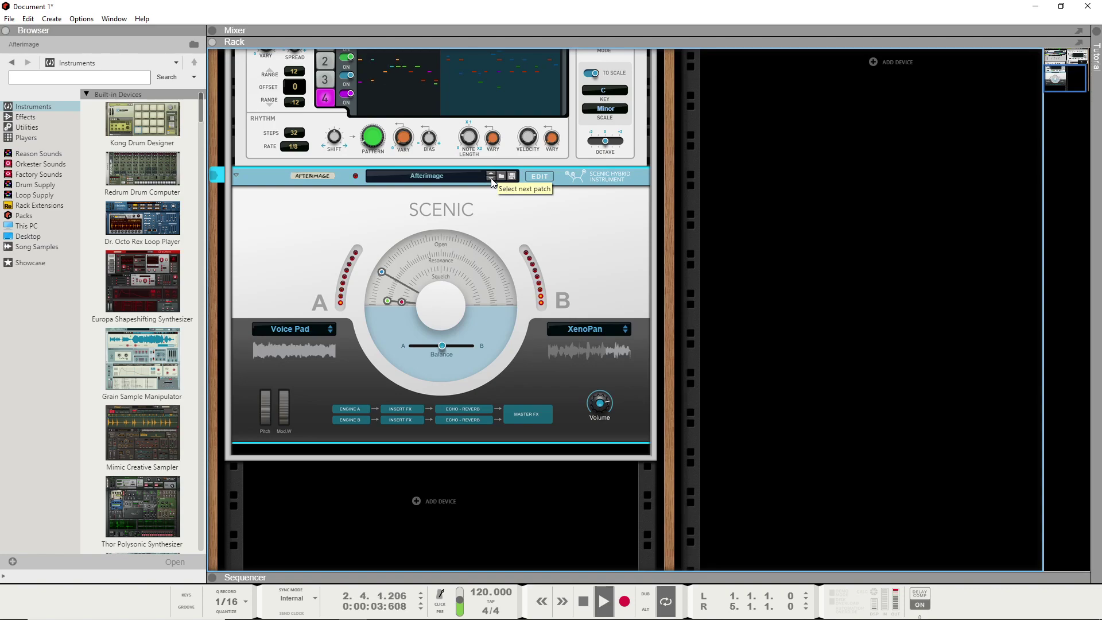
left_click_drag(433, 344, 465, 347)
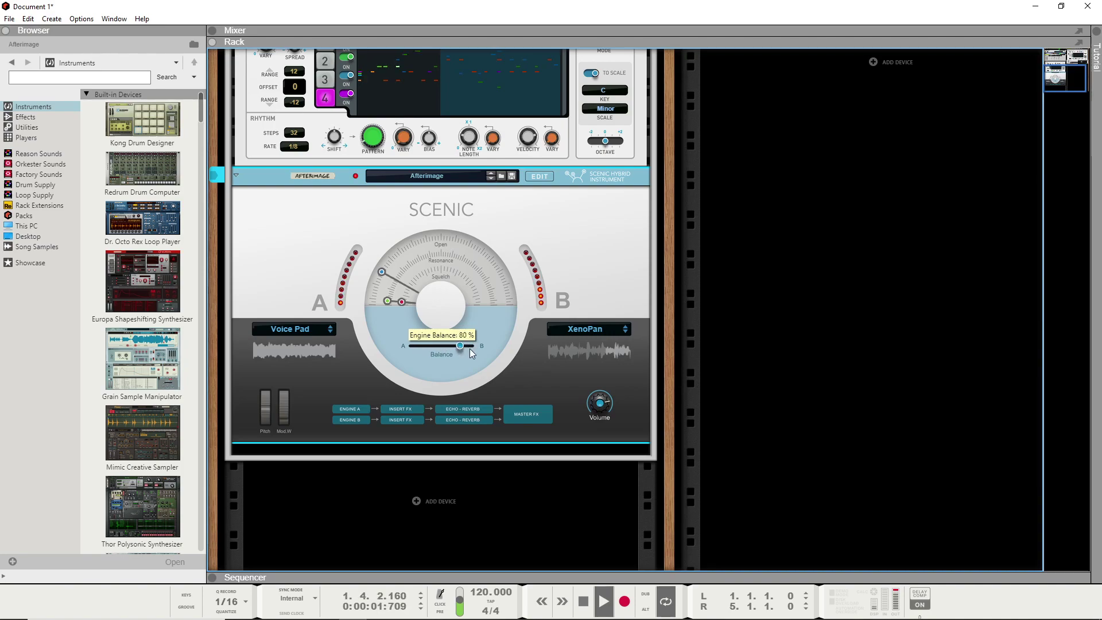
left_click(490, 179)
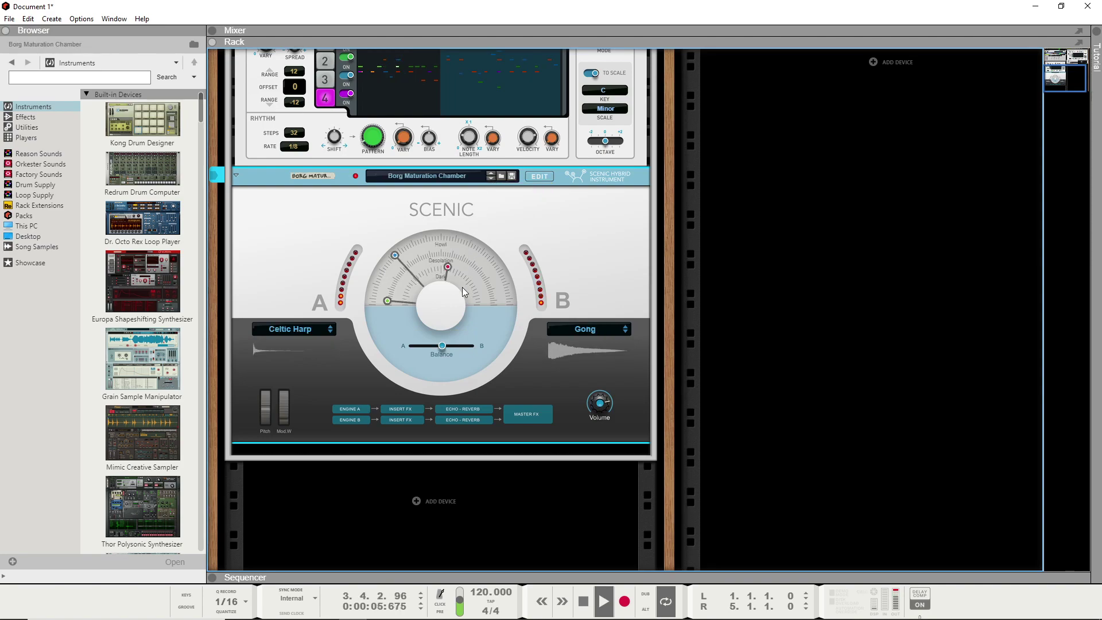
left_click(490, 177)
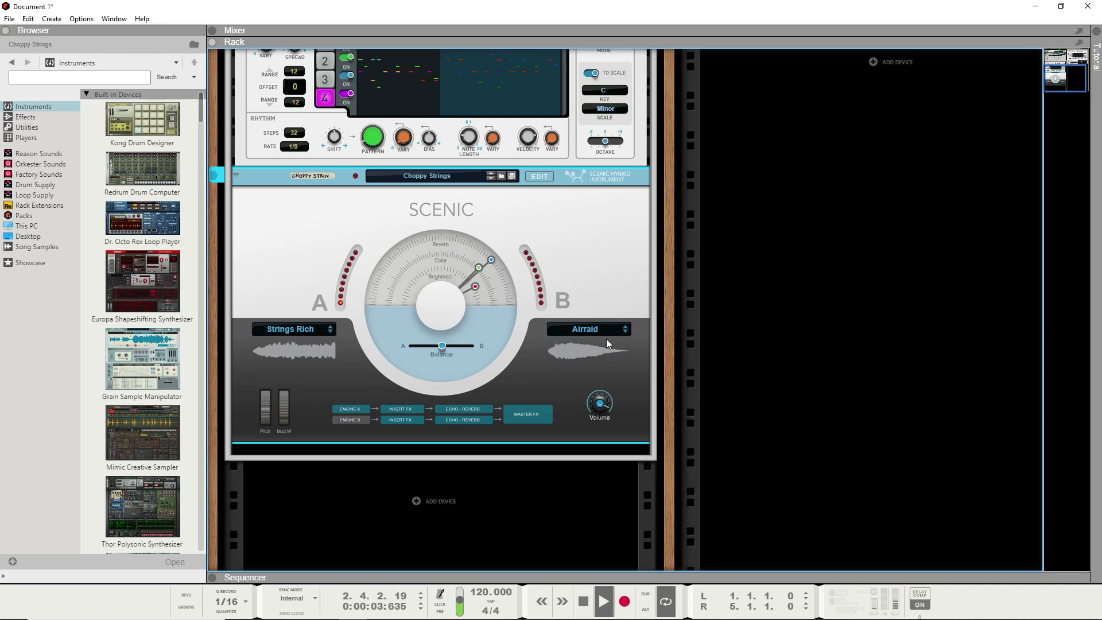
scroll(608, 339, "up", 5)
scroll(617, 343, "up", 2)
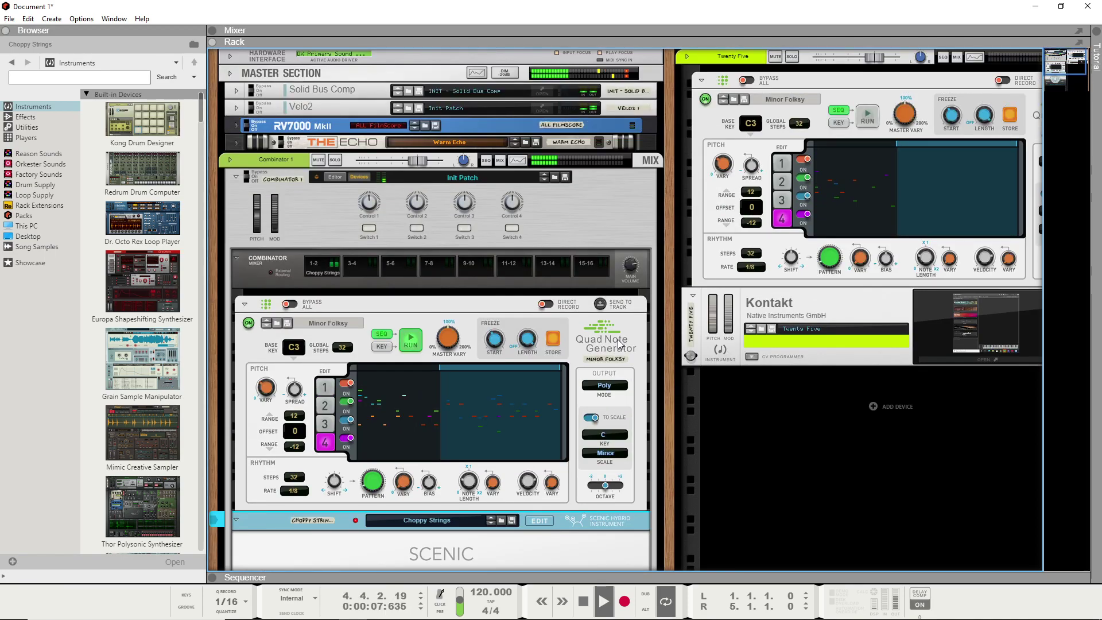
scroll(618, 342, "down", 8)
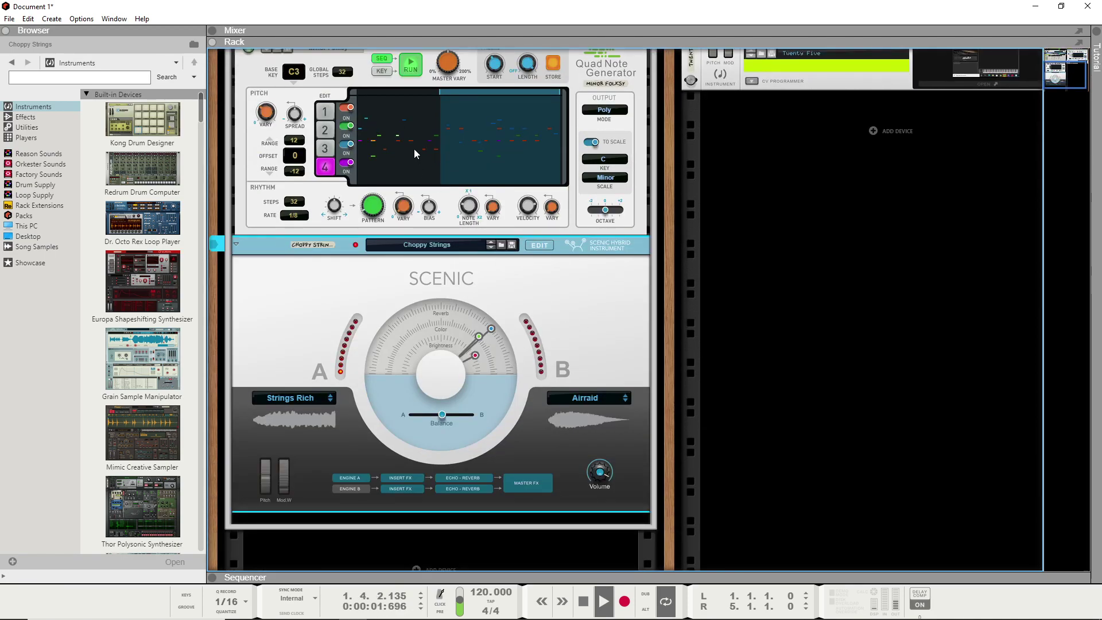
Step: Stop the Quad Note Generator and switch engine A from Strings Rich to User Sample
left_click(410, 66)
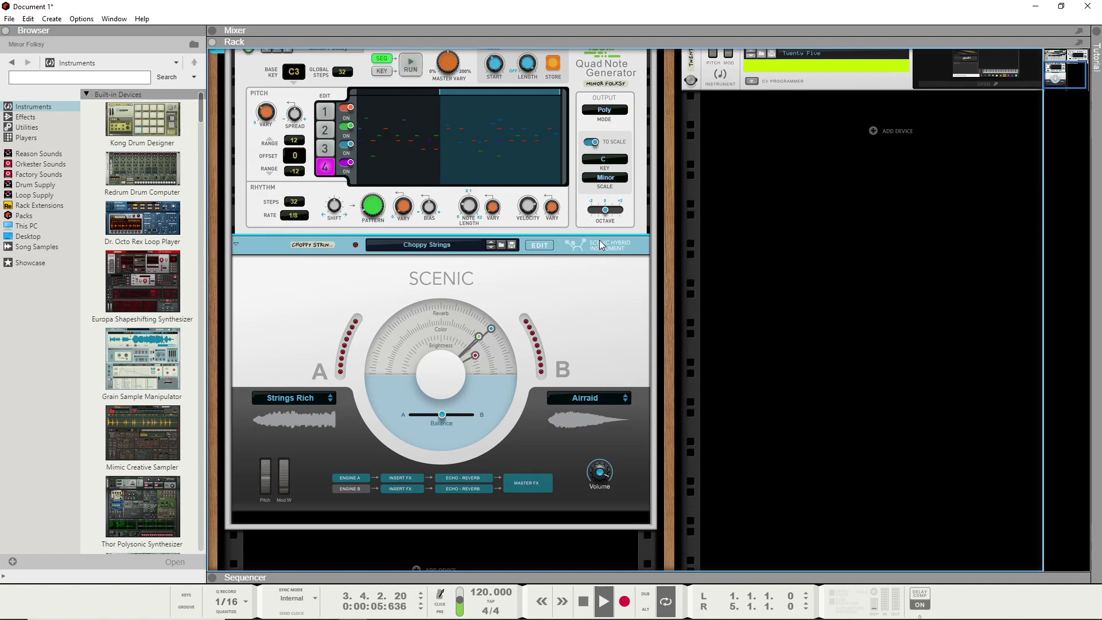
left_click(292, 399)
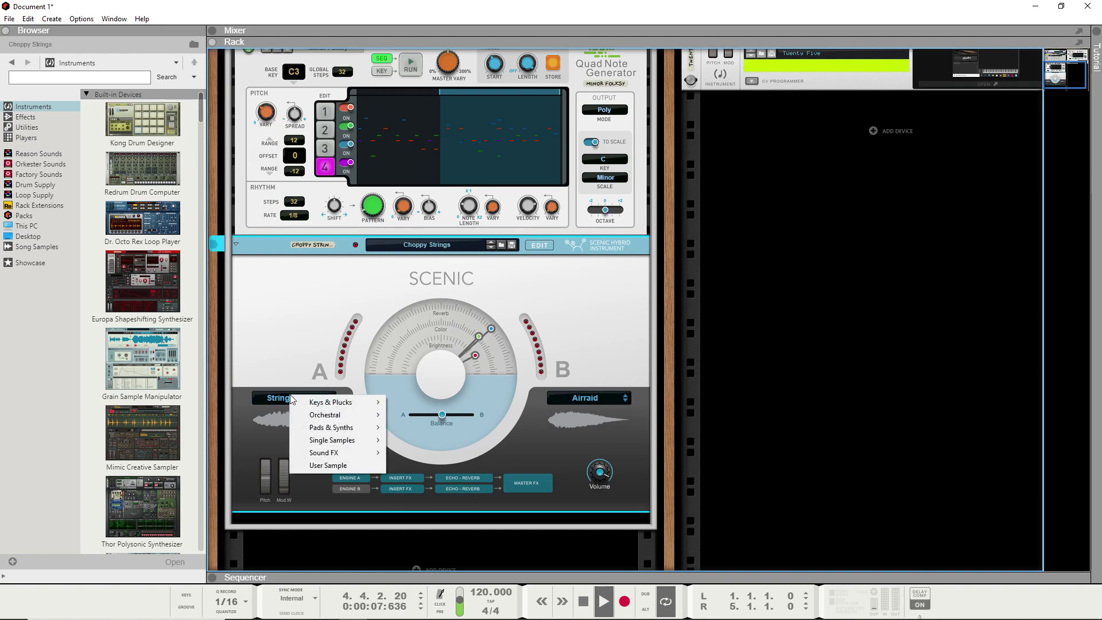
left_click(336, 466)
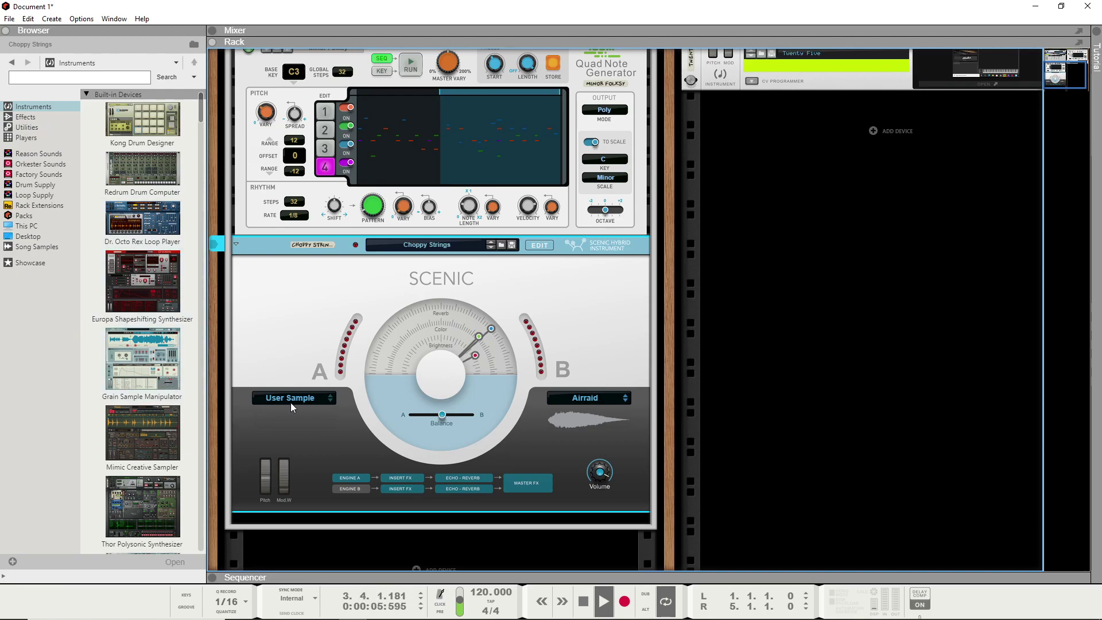
Step: Load guitarsampledisto.wav from Downloads into engine A and turn on its granular mode
left_click(542, 248)
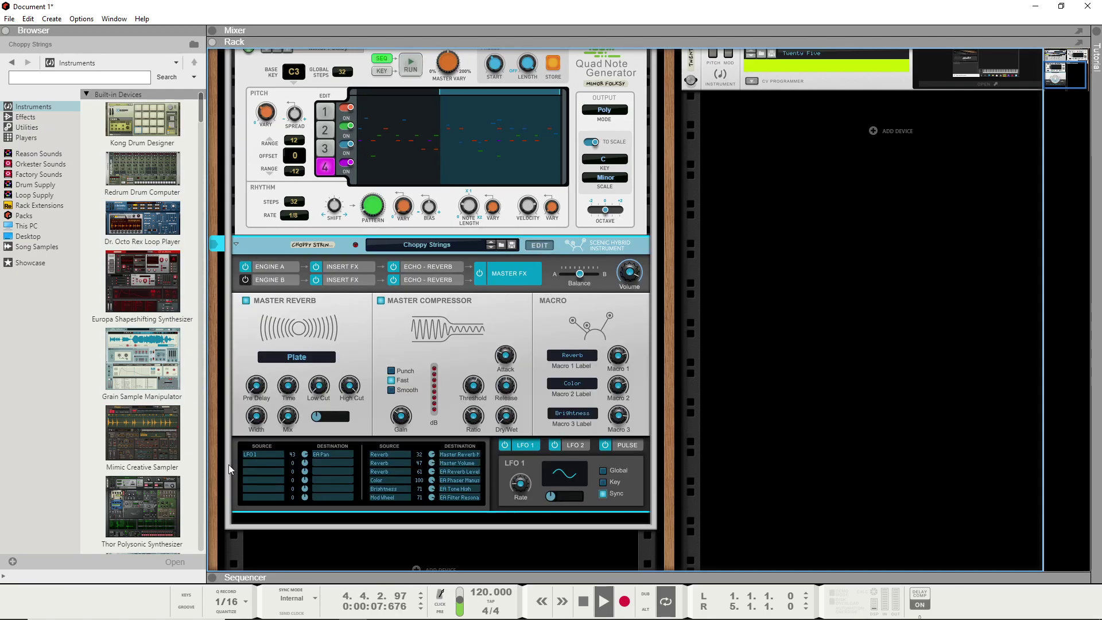
left_click(269, 268)
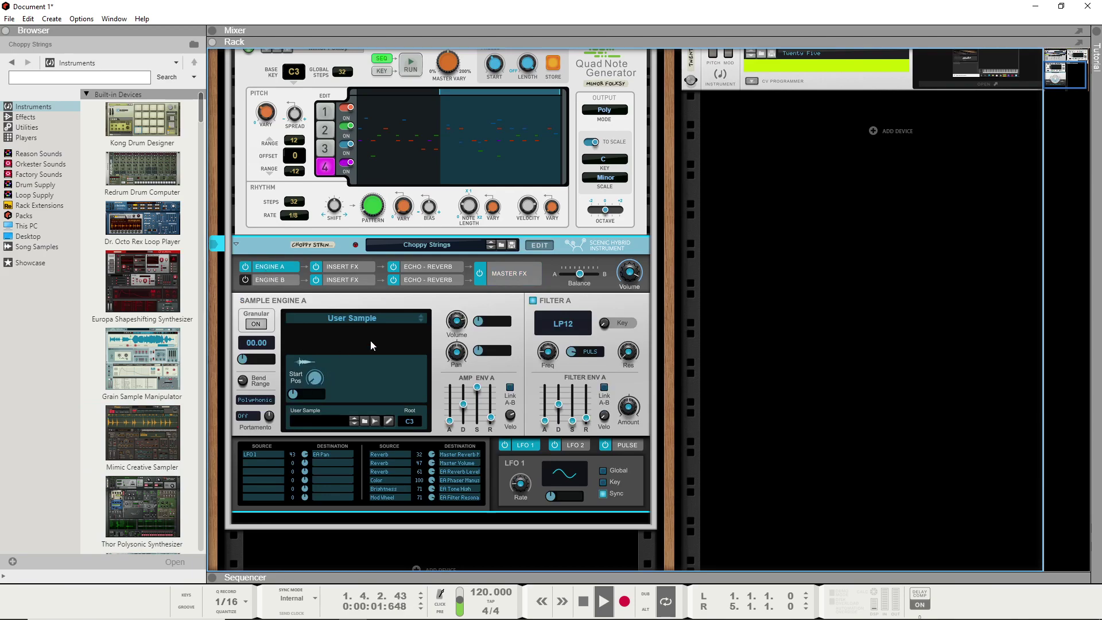
left_click(364, 421)
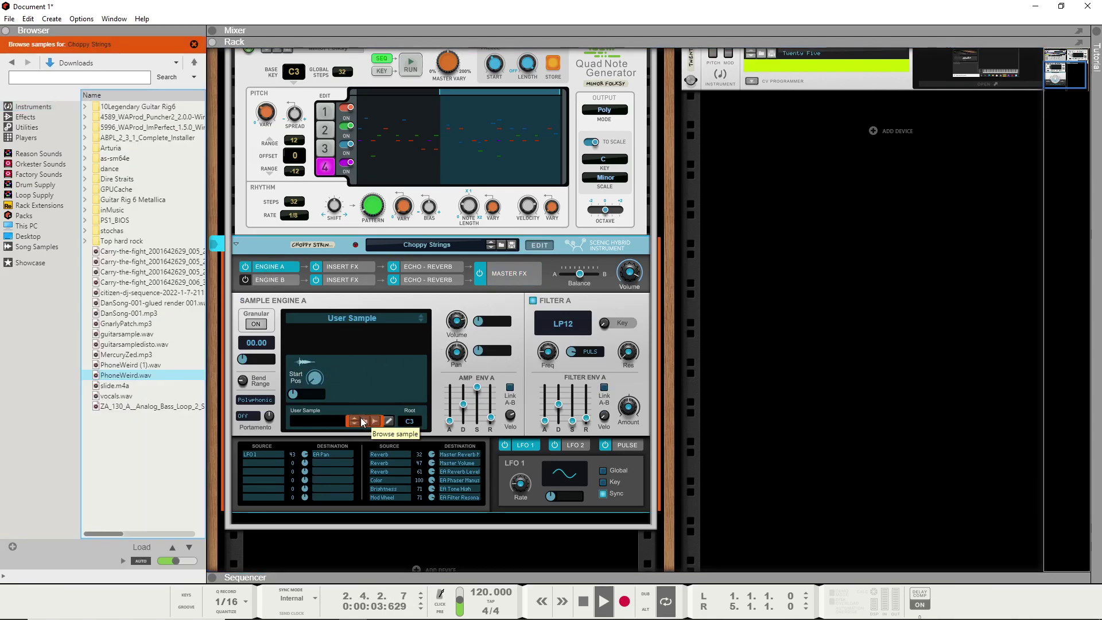
left_click_drag(131, 348, 373, 377)
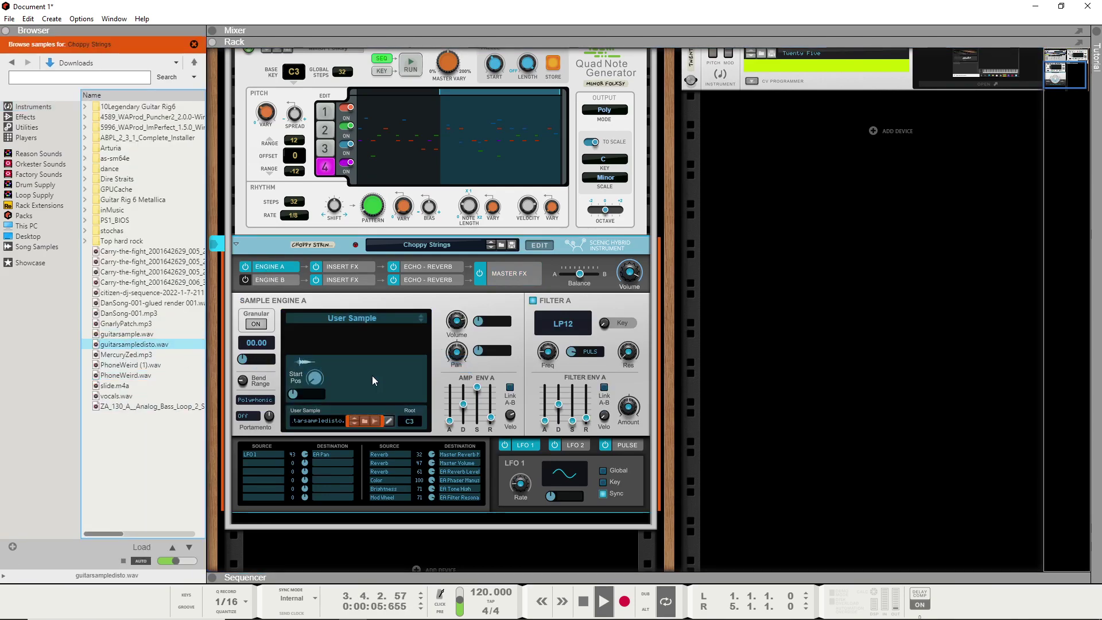
left_click(256, 324)
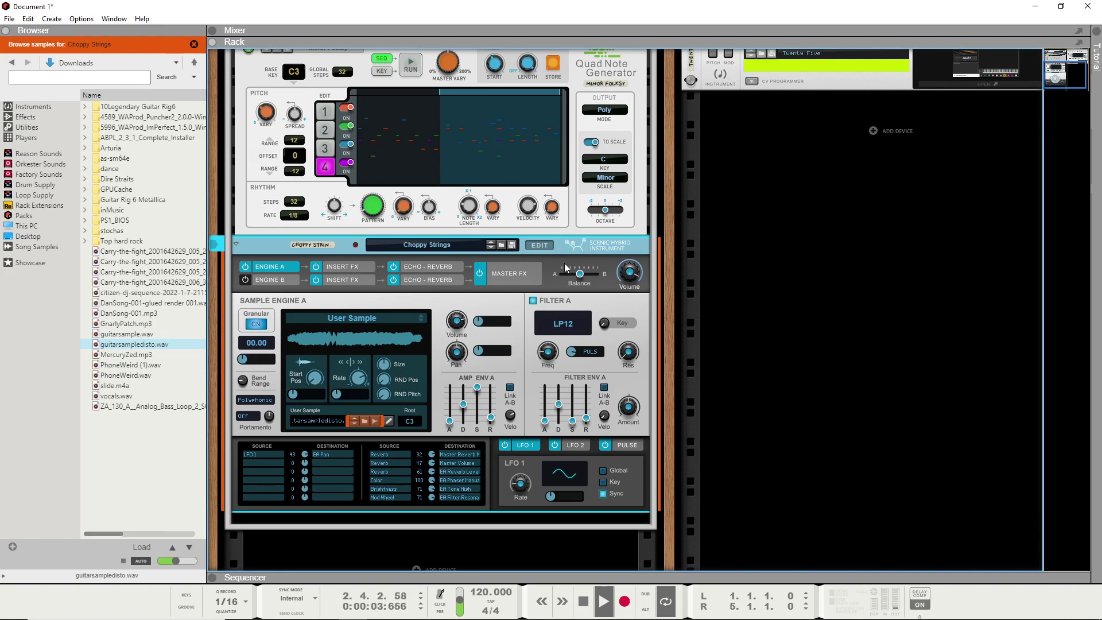
Step: Load PhoneWeird (1).wav into engine B and turn on its granular playback
left_click(269, 280)
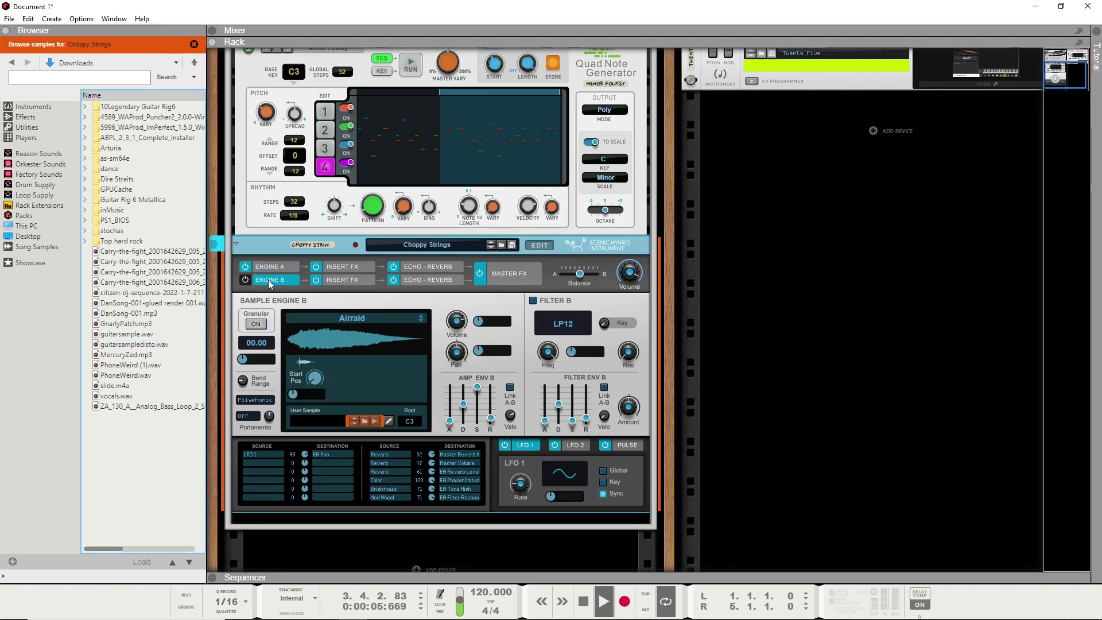
left_click_drag(143, 364, 352, 345)
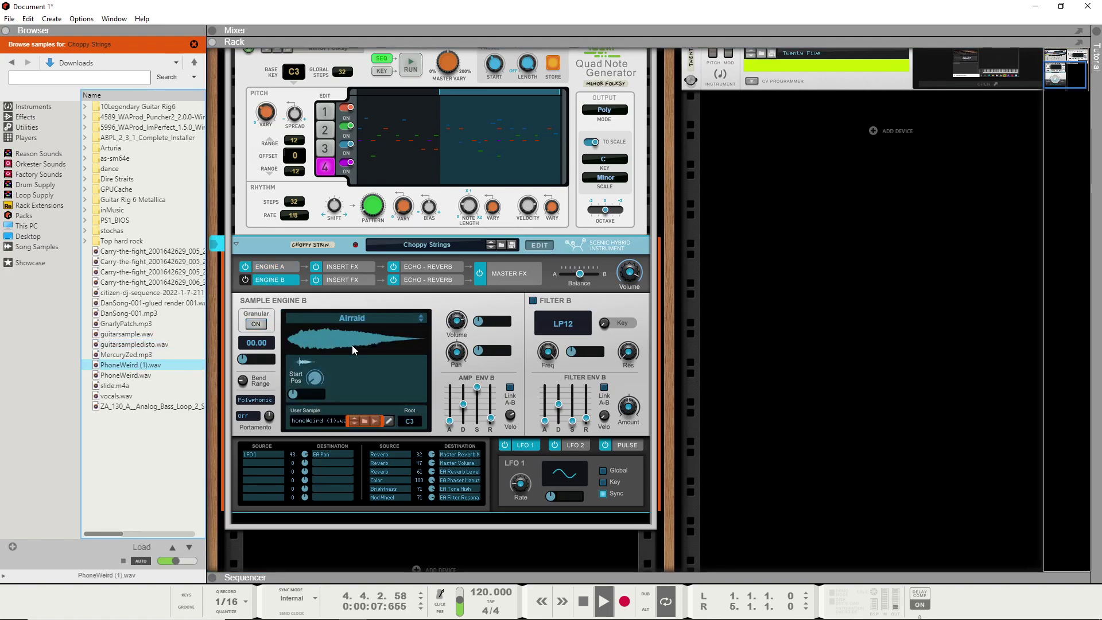
left_click(257, 325)
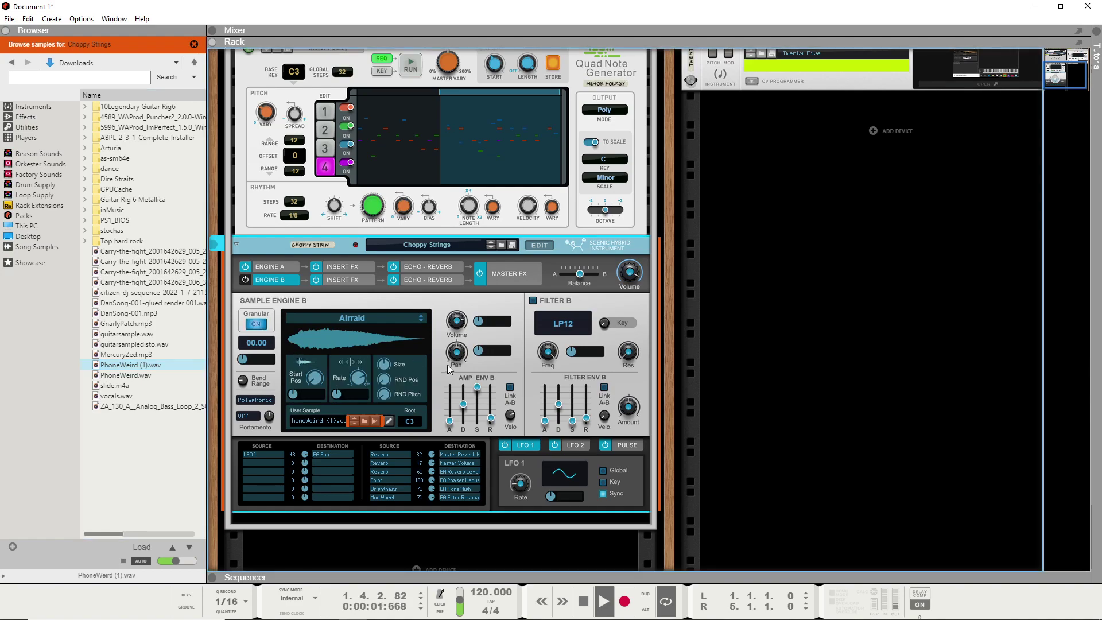
scroll(457, 164, "up", 3)
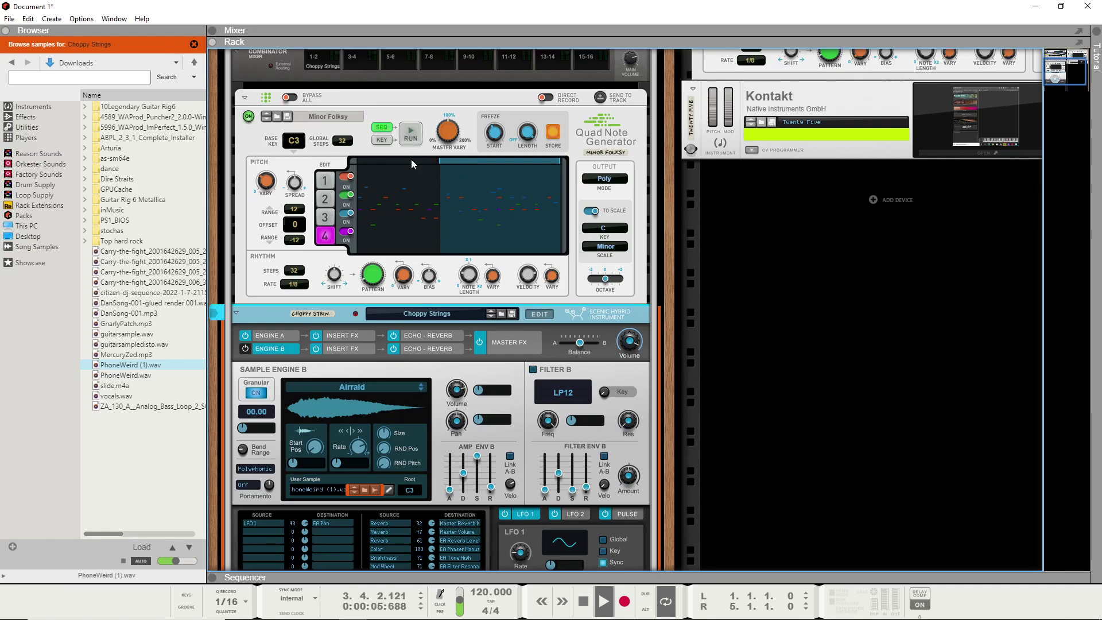
scroll(435, 231, "down", 4)
scroll(380, 78, "up", 4)
left_click(455, 199)
scroll(492, 239, "down", 1)
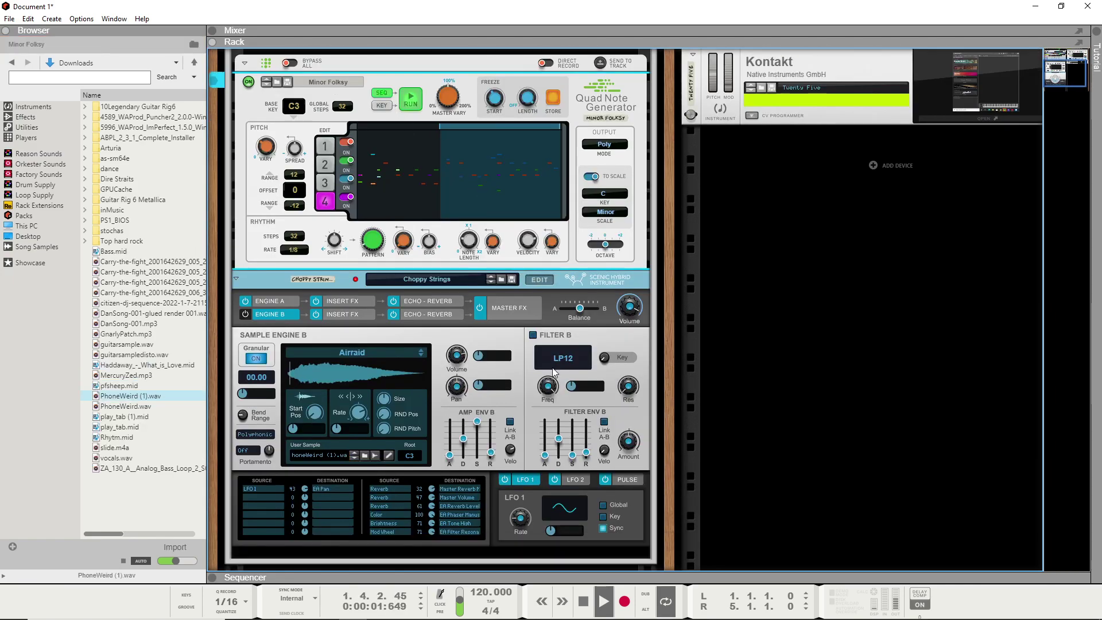
Step: Return Scenic to its main panel and select Quad Note Generator pattern lines 1 and 2
left_click(539, 280)
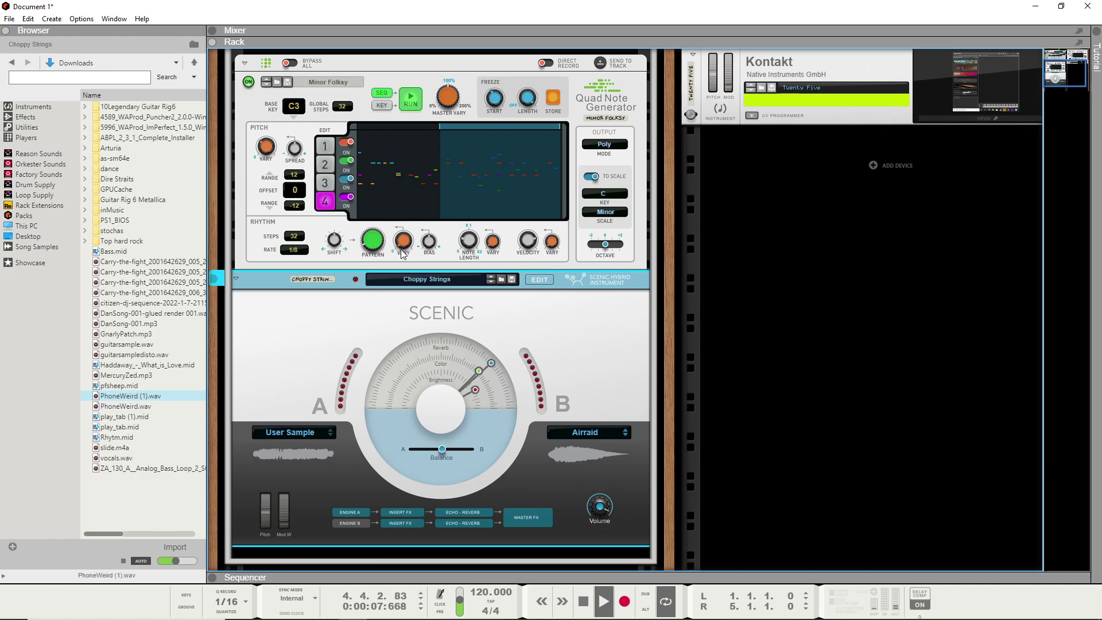
left_click(465, 231)
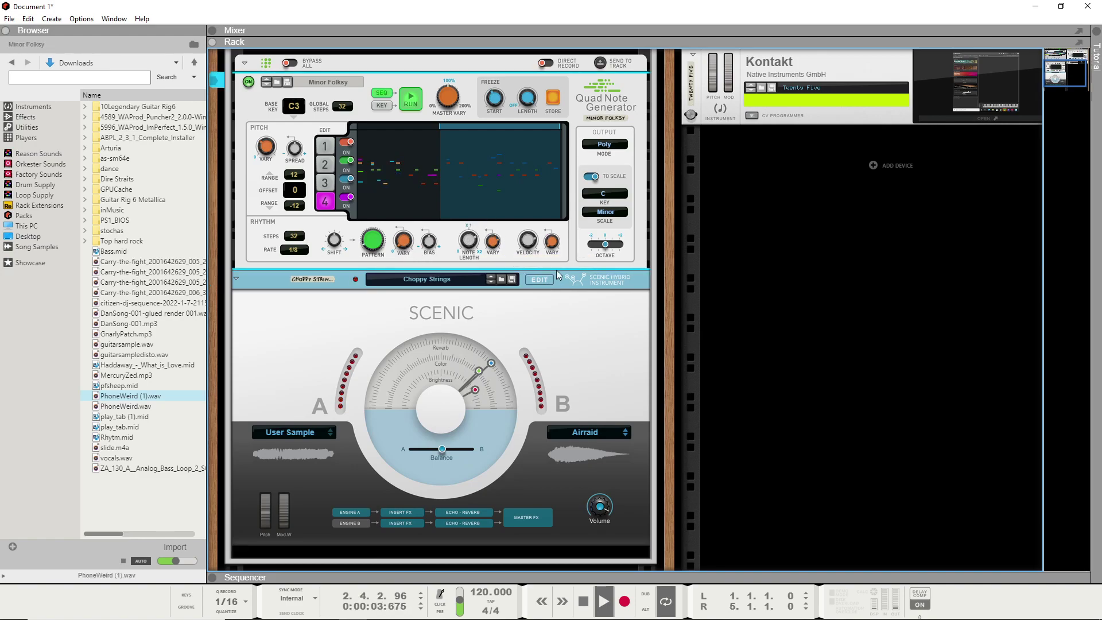
left_click(325, 146)
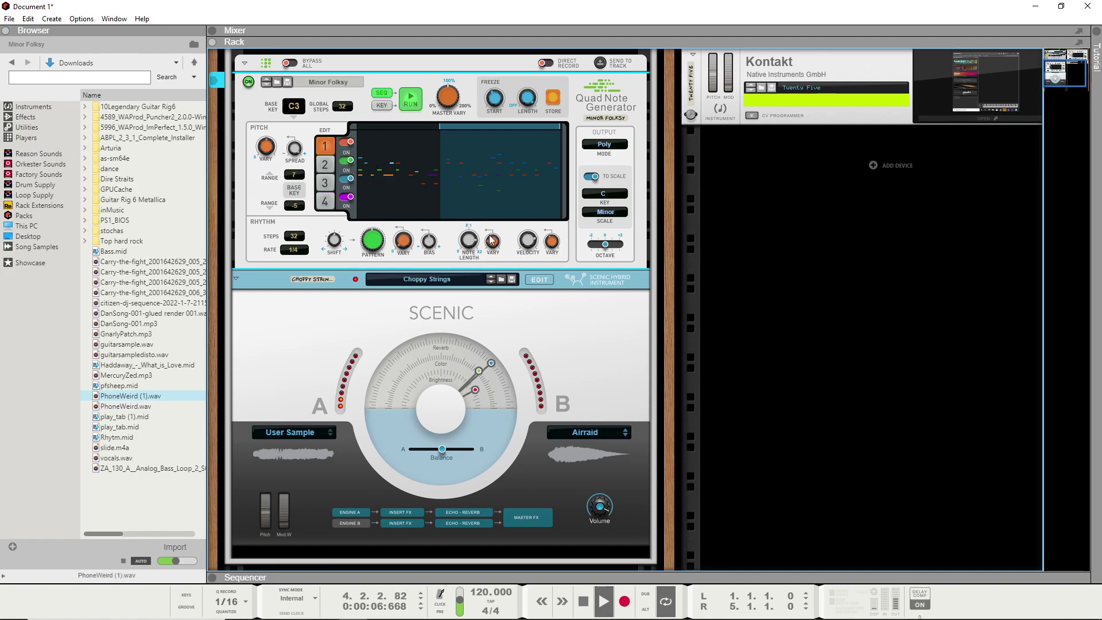
left_click(325, 165)
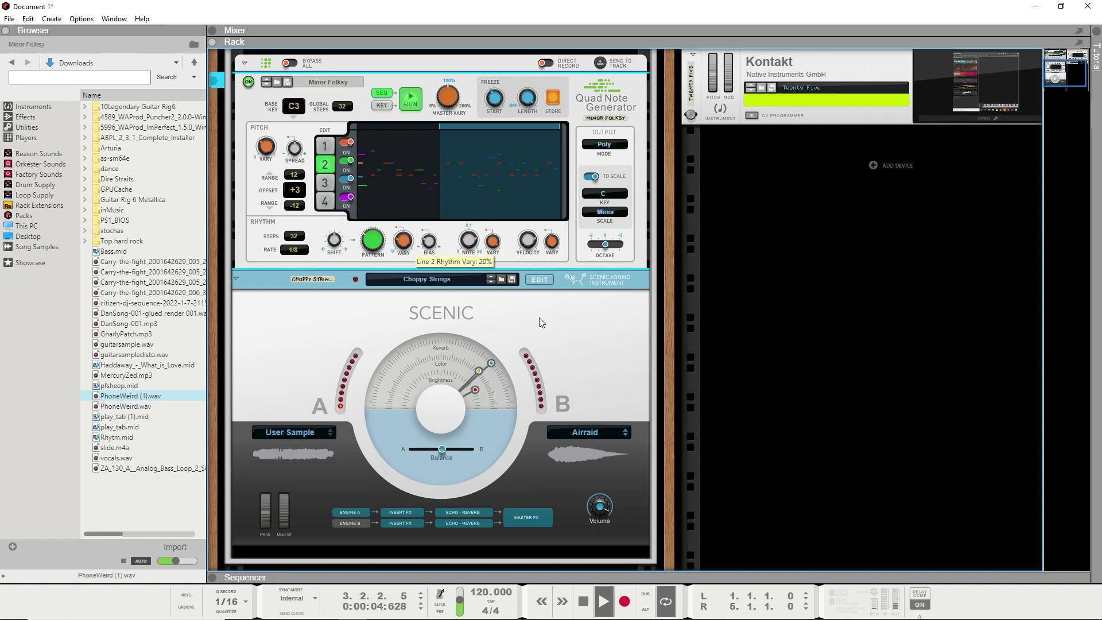
Step: Move Scenic's macro handle toward Reverb and set the engine balance to 68 %
left_click_drag(480, 371, 424, 357)
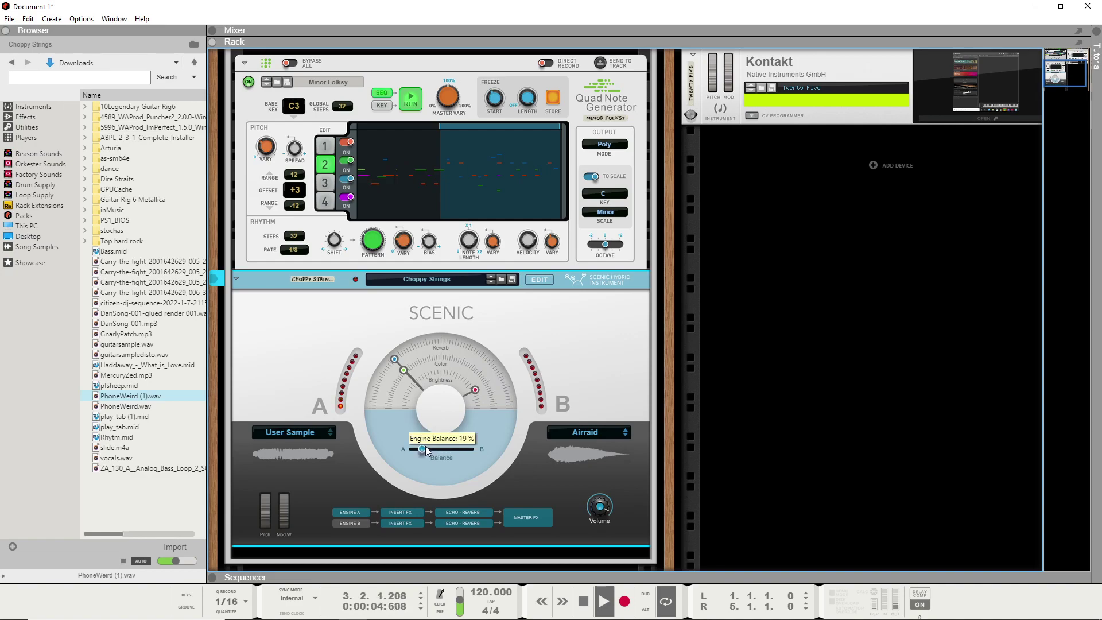
left_click_drag(426, 448, 420, 448)
left_click_drag(444, 449, 473, 448)
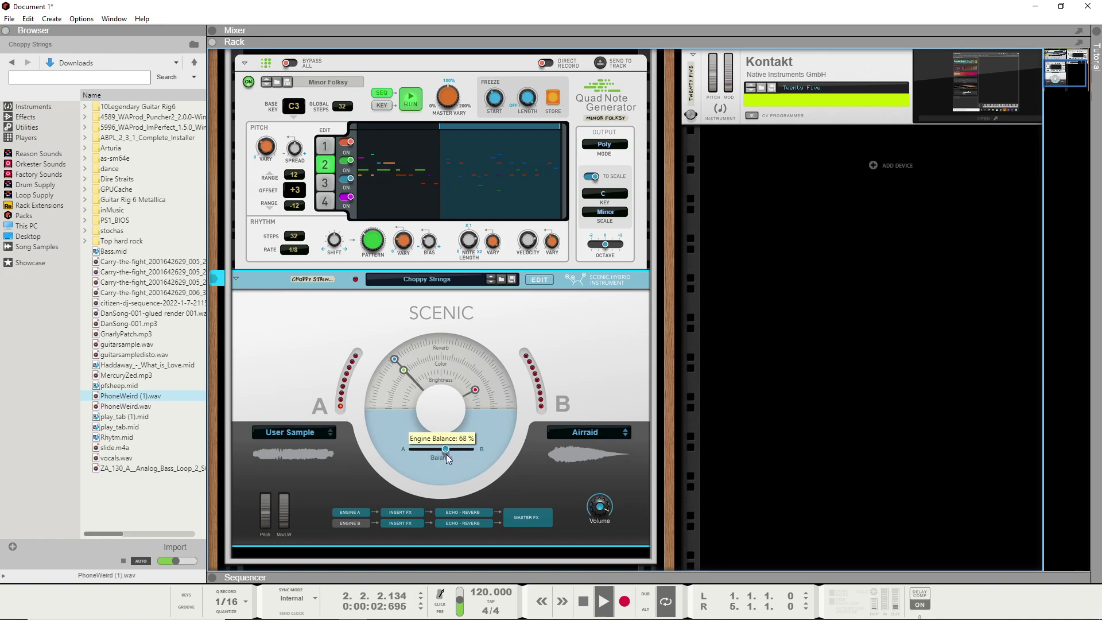
Step: Switch Scenic's Engine B sound from Airraid to User Sample
left_click(533, 281)
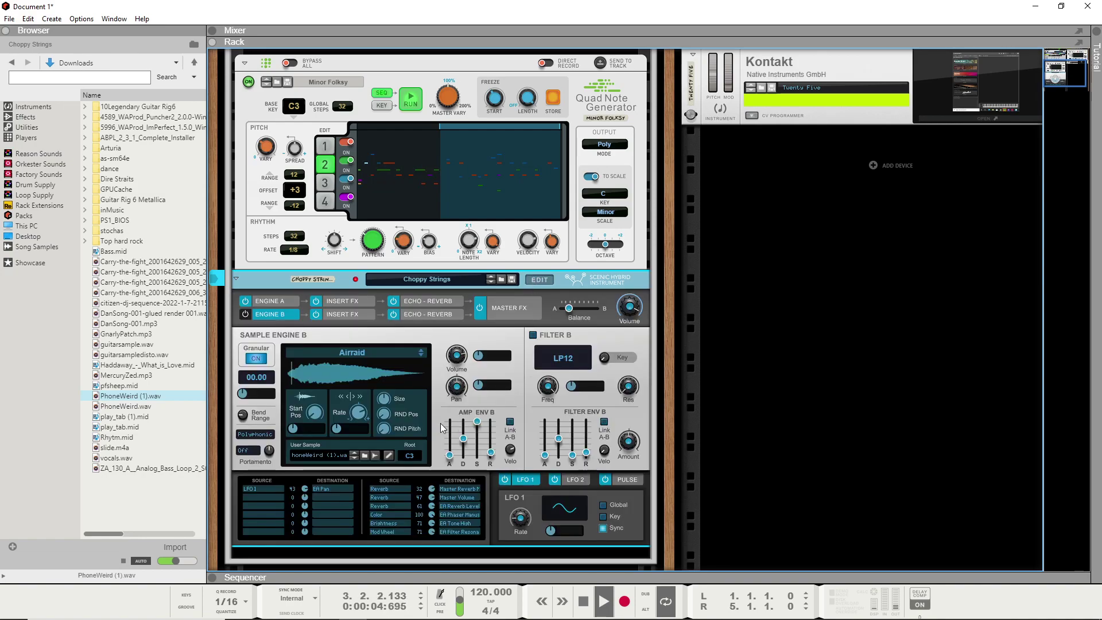
left_click(540, 280)
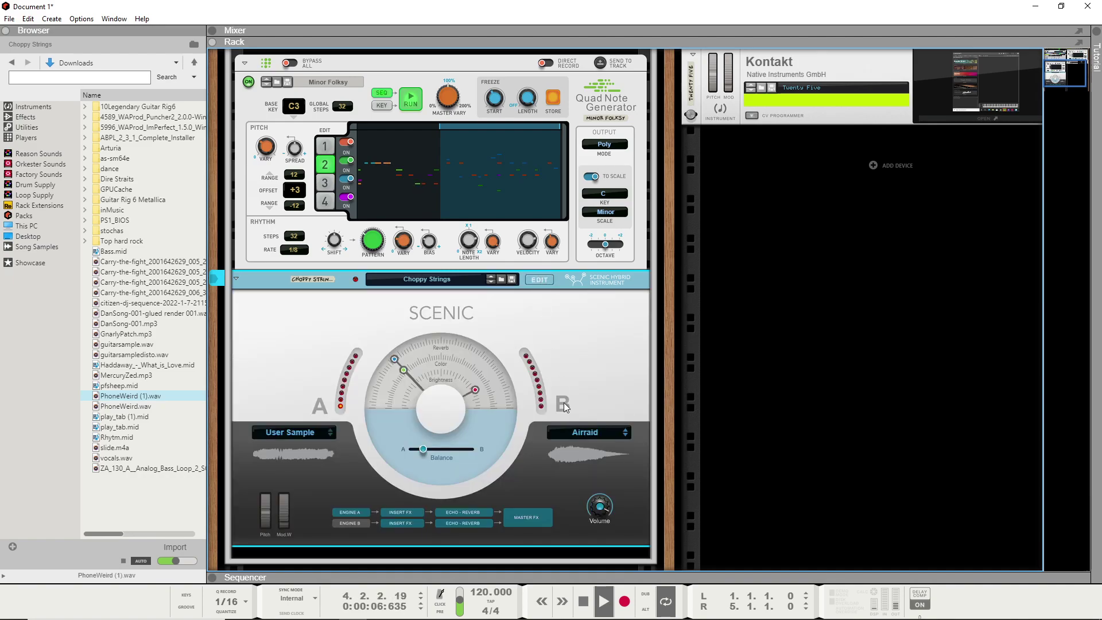
left_click(577, 432)
left_click(596, 505)
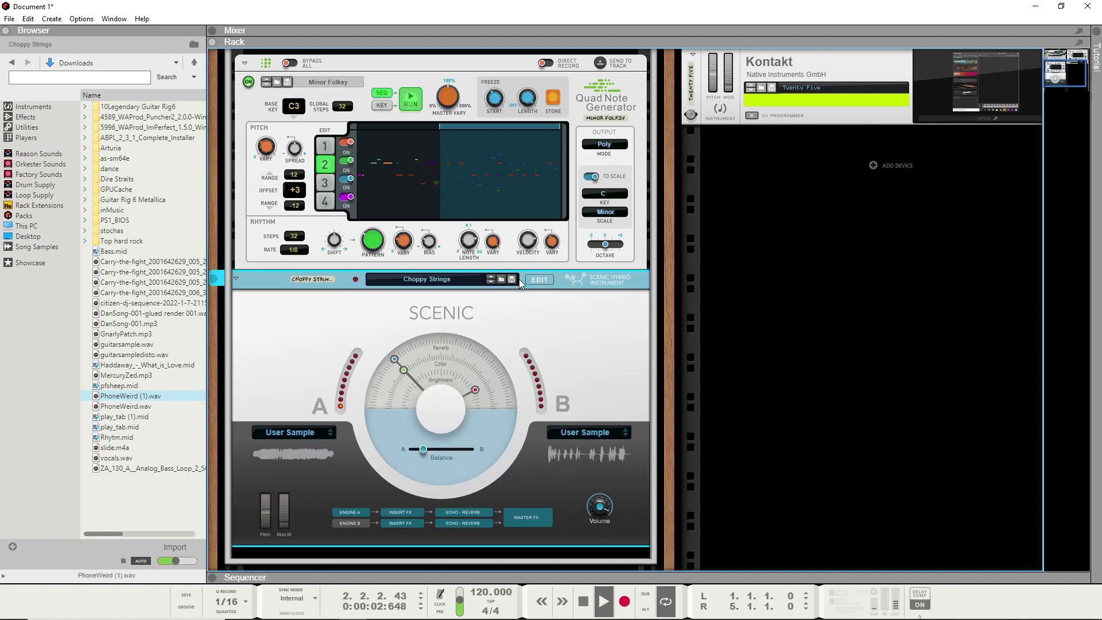
Step: Show Sample Engine B in Scenic's detailed editor and set the engine balance to 59%
left_click(540, 281)
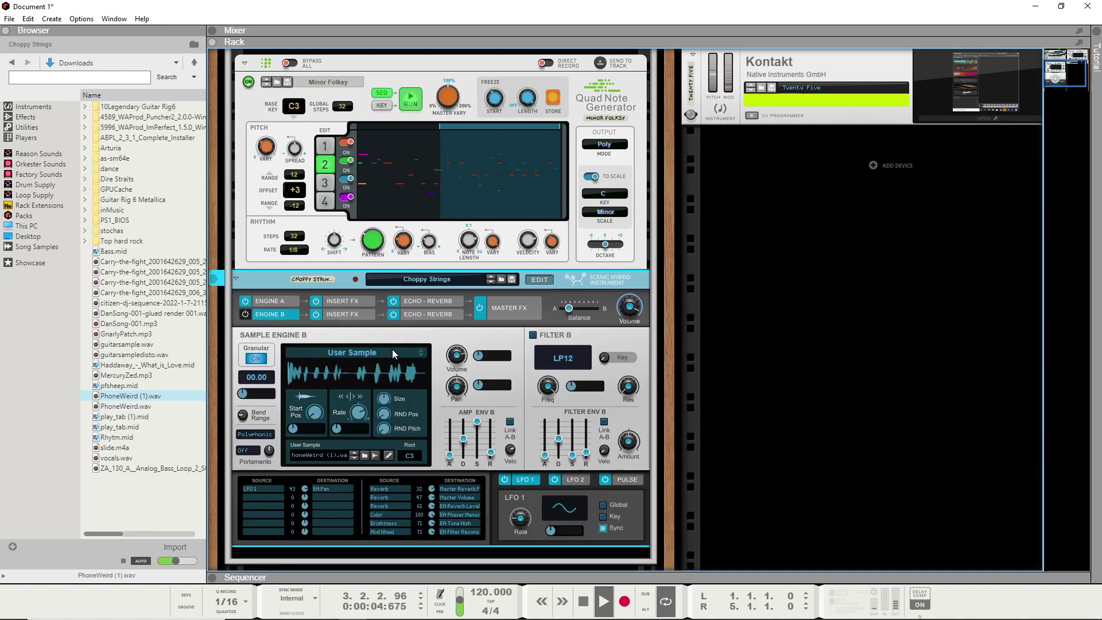
left_click(283, 302)
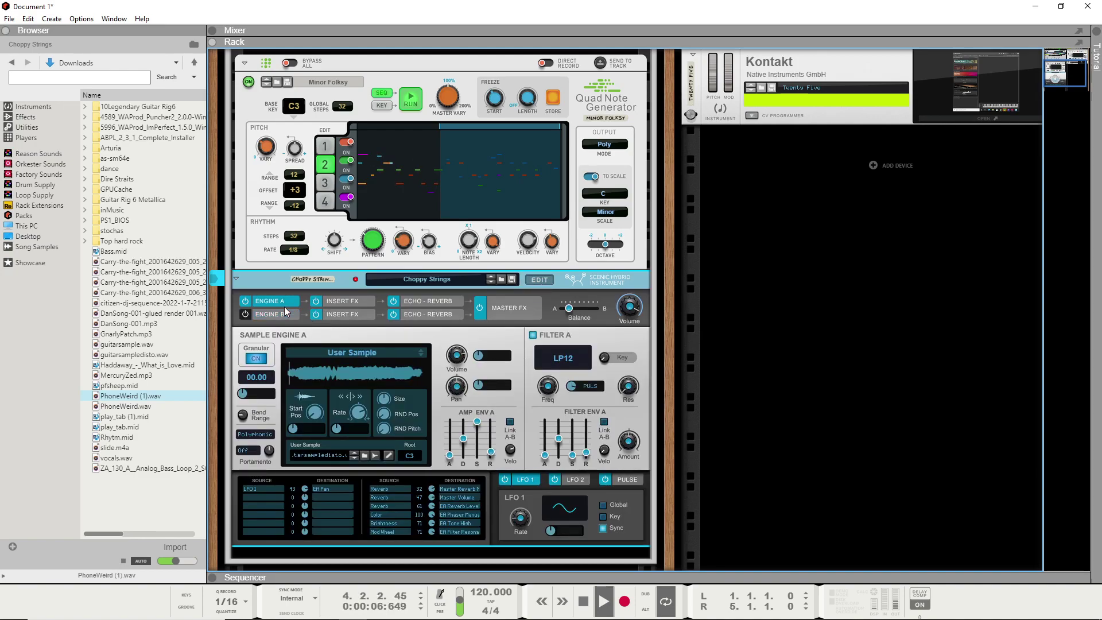
left_click(282, 315)
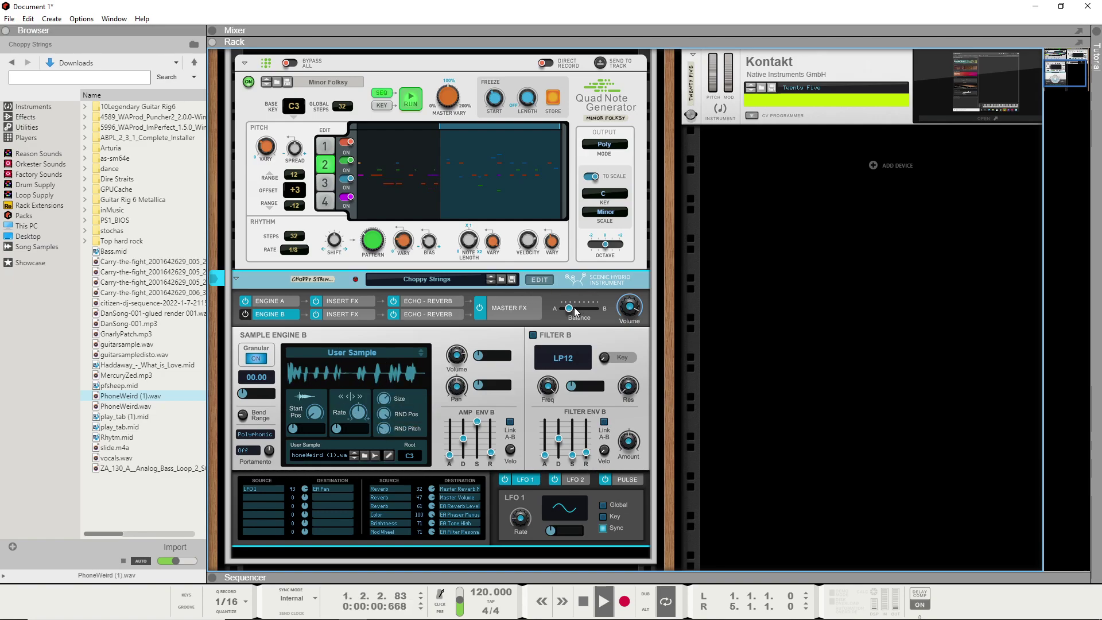
left_click_drag(571, 311, 593, 315)
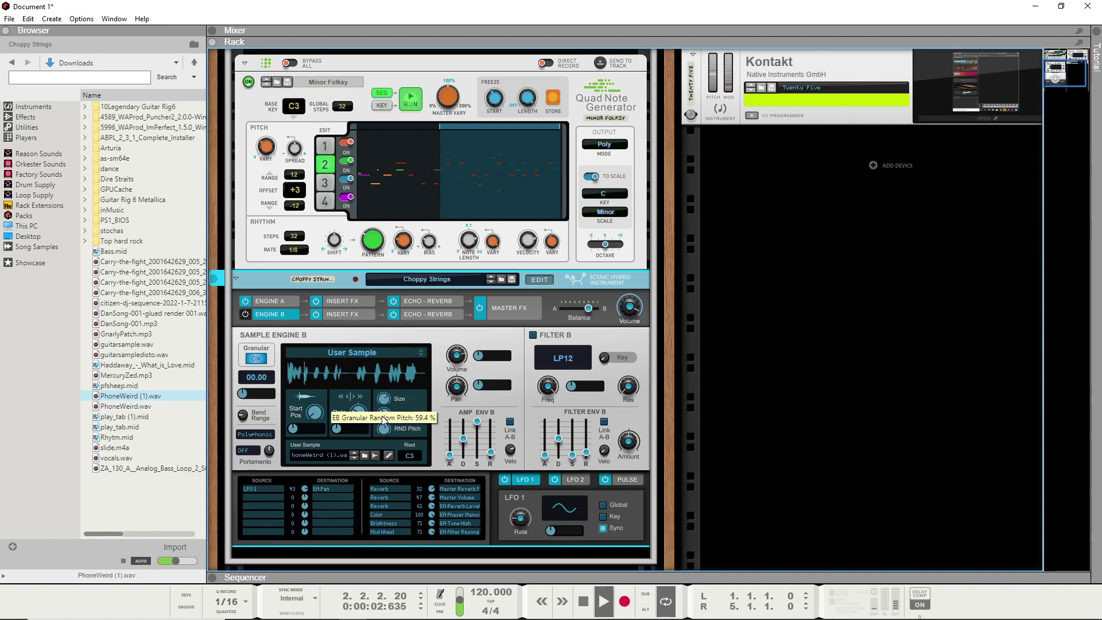
Step: Toggle Engine B granular mode off and on, nudge balance toward A, and reposition the device pair
left_click(255, 358)
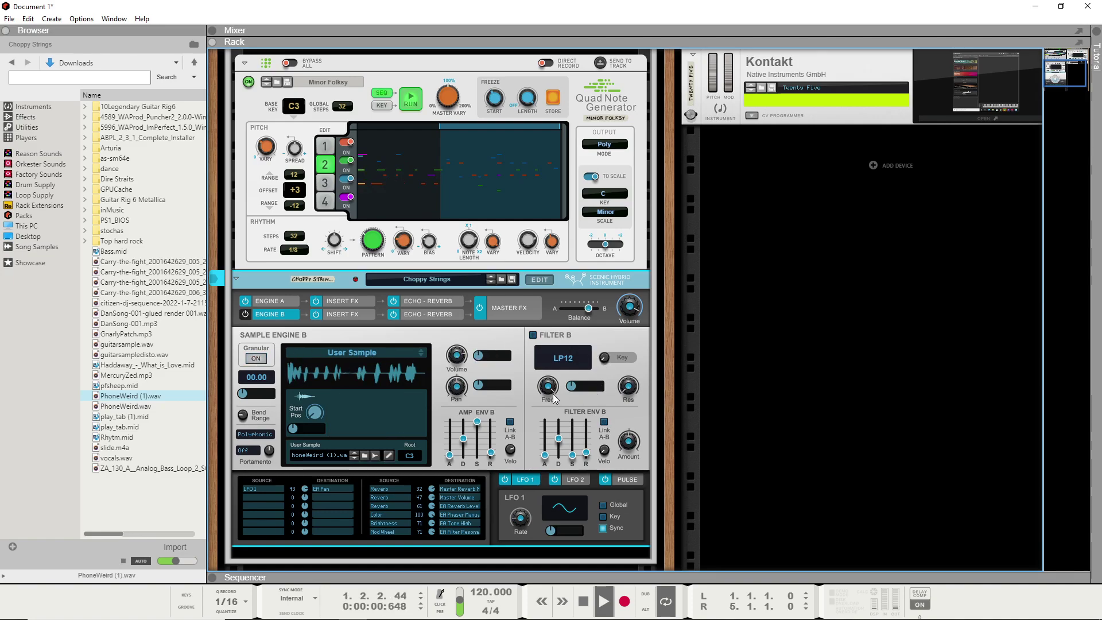
scroll(556, 357, "down", 2)
scroll(555, 356, "up", 3)
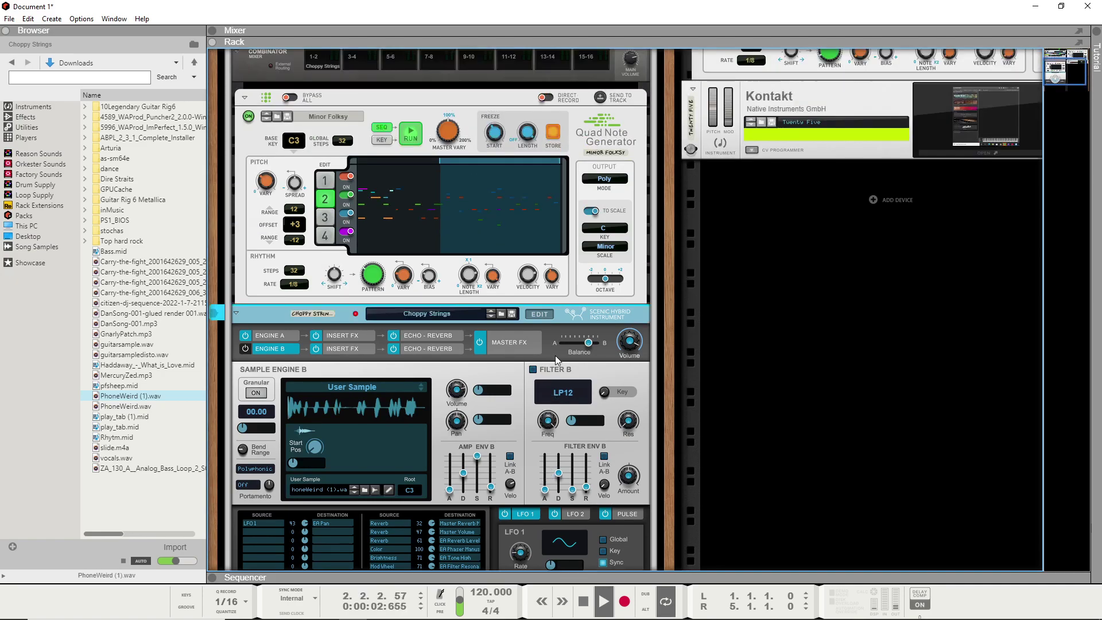
left_click_drag(588, 343, 581, 343)
left_click(256, 392)
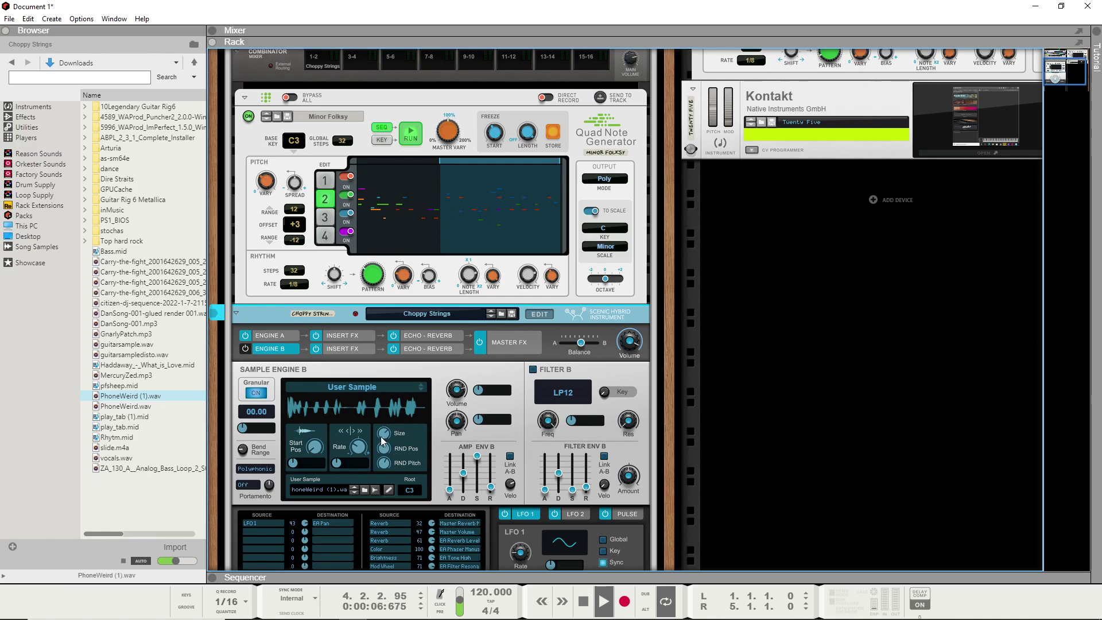
left_click_drag(383, 435, 349, 440)
Step: List the built-in Effects in the browser and select the Quad Note Generator
left_click(32, 116)
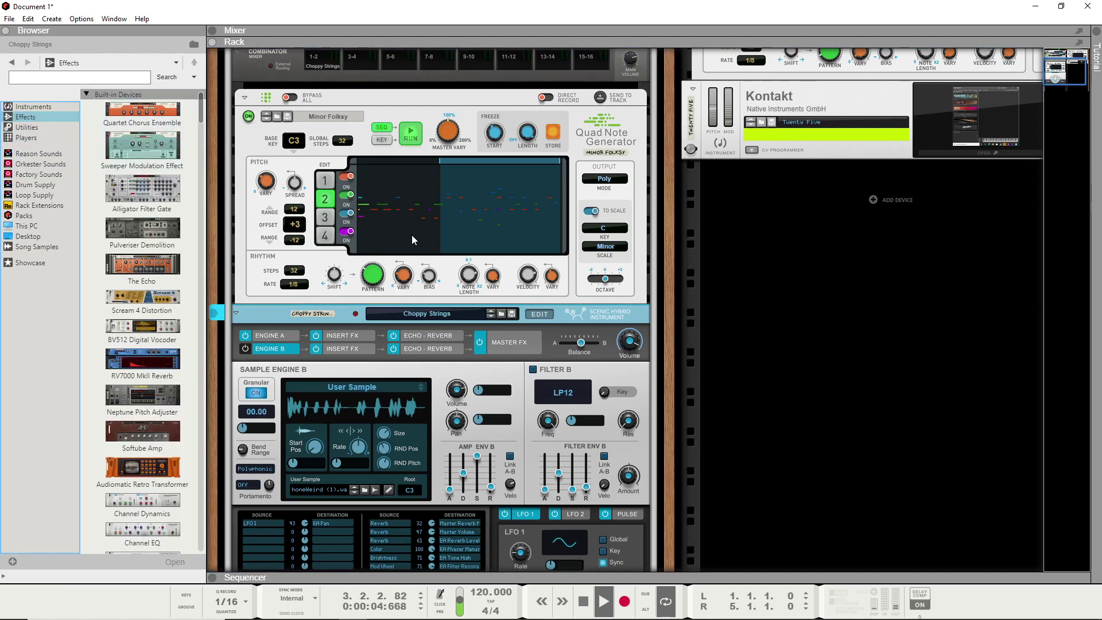
scroll(522, 316, "down", 3)
scroll(522, 315, "up", 1)
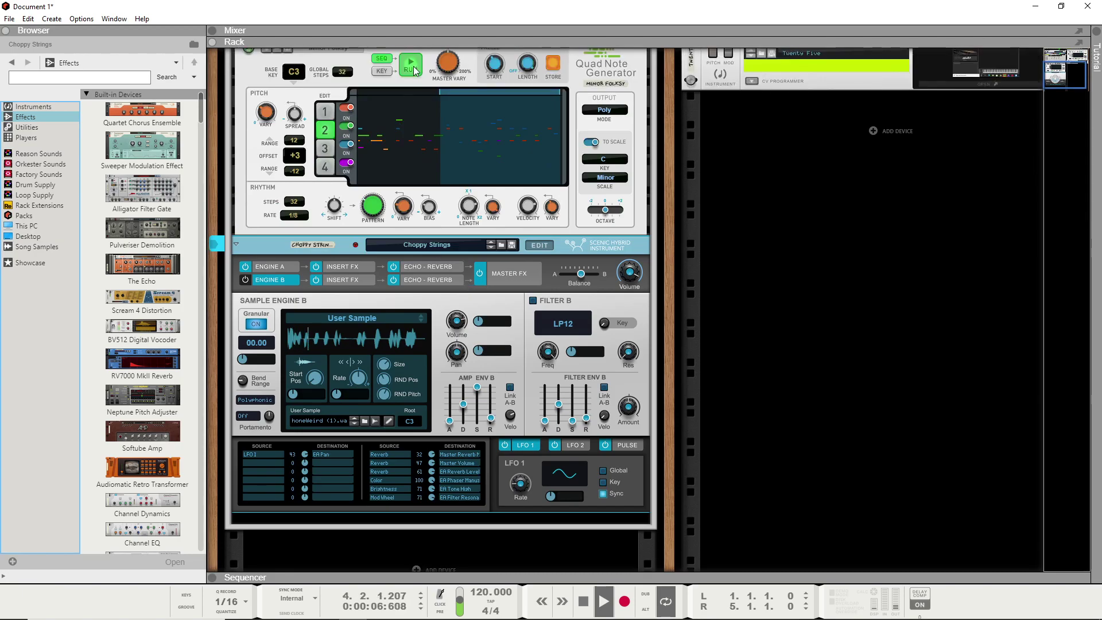
left_click(577, 223)
mouse_move(633, 266)
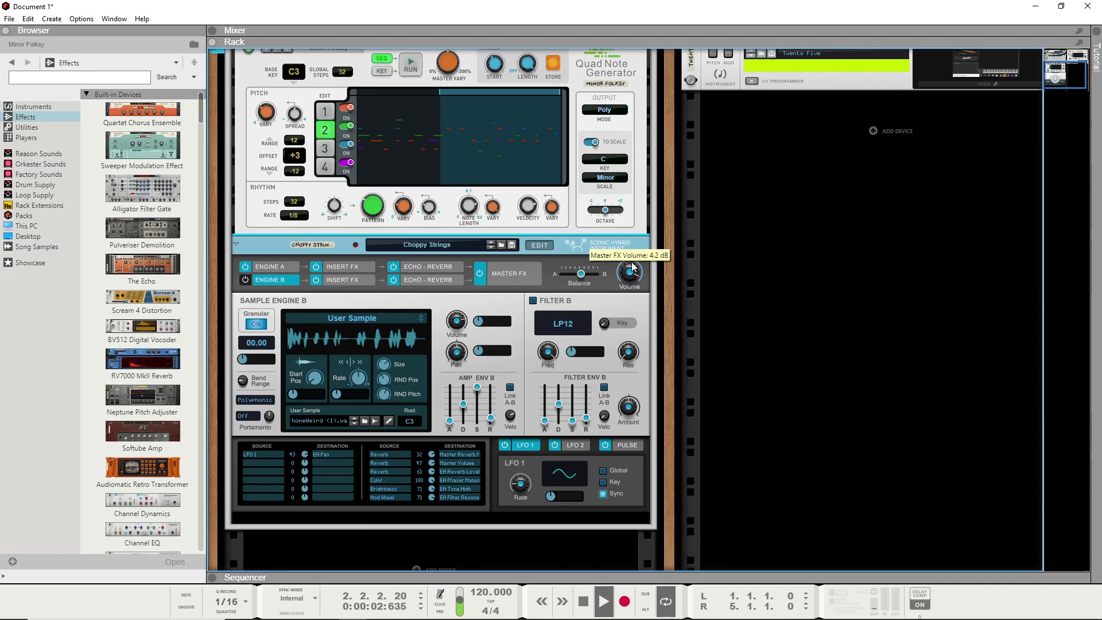
Step: Return Scenic to its main panel showing User Sample on both engines
left_click(534, 247)
scroll(577, 337, "up", 5)
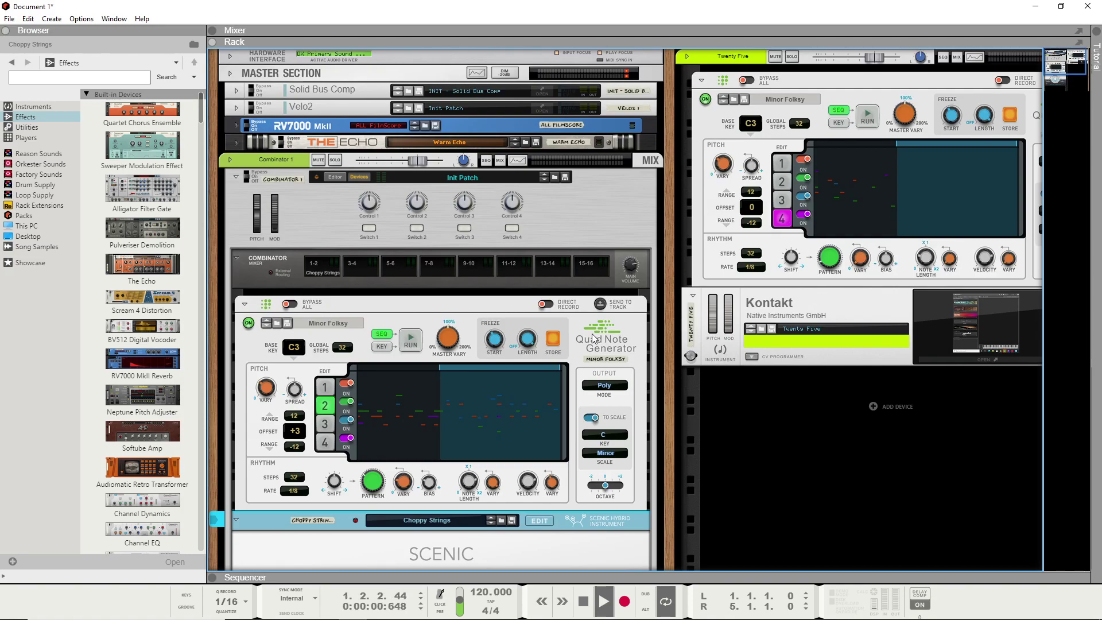
scroll(594, 338, "down", 4)
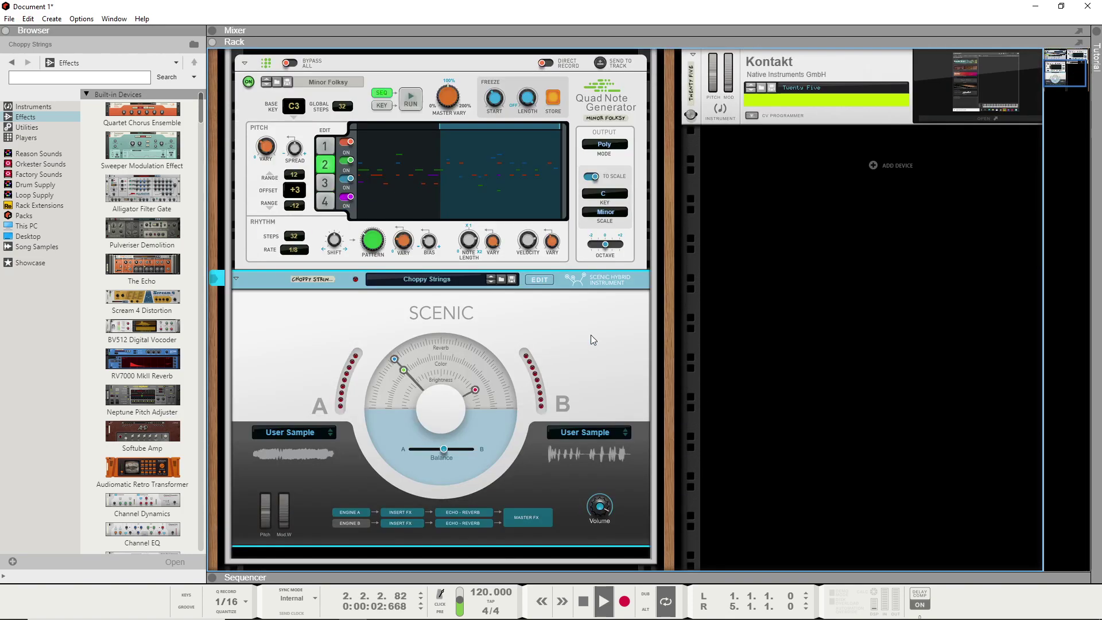
scroll(656, 335, "up", 1)
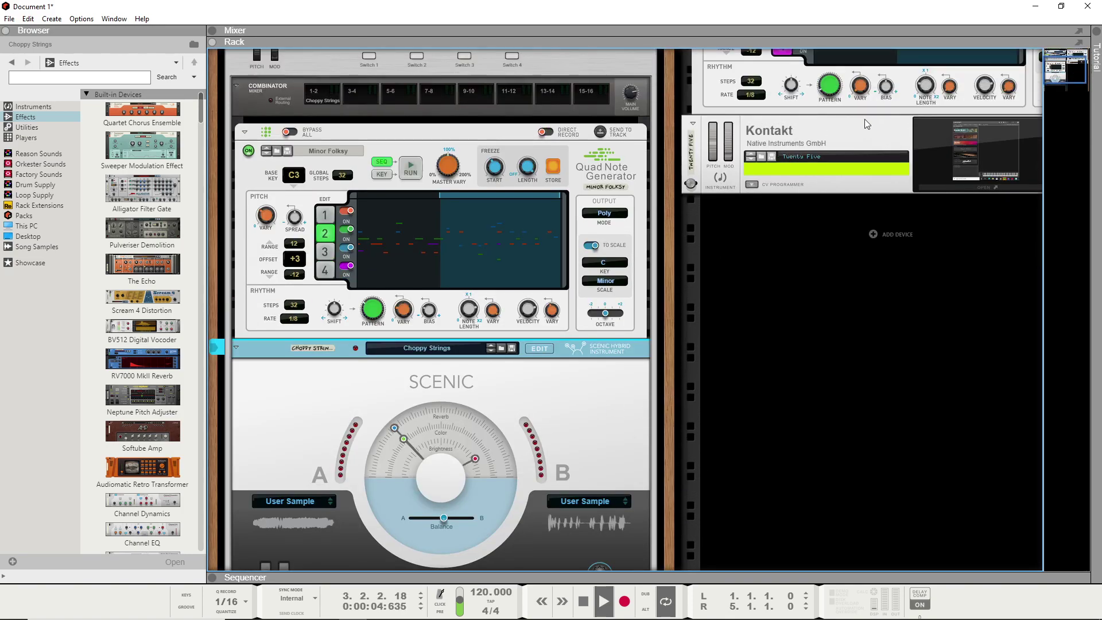